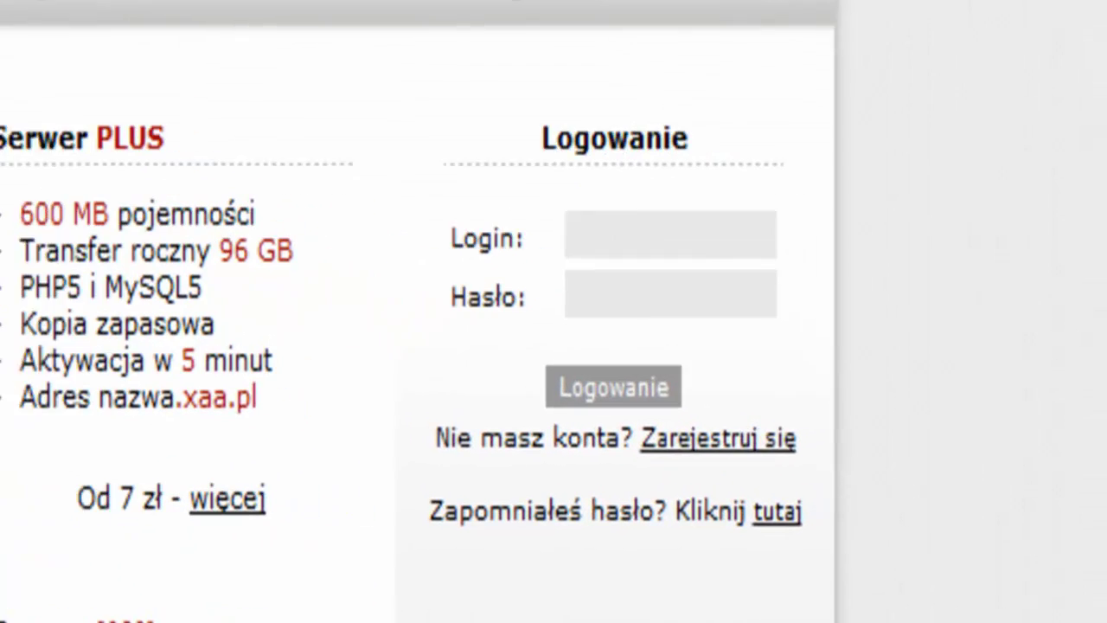
- Log in to the hosting account with the account login and password
{"action": "left_click", "coordinate": [1018, 388]}
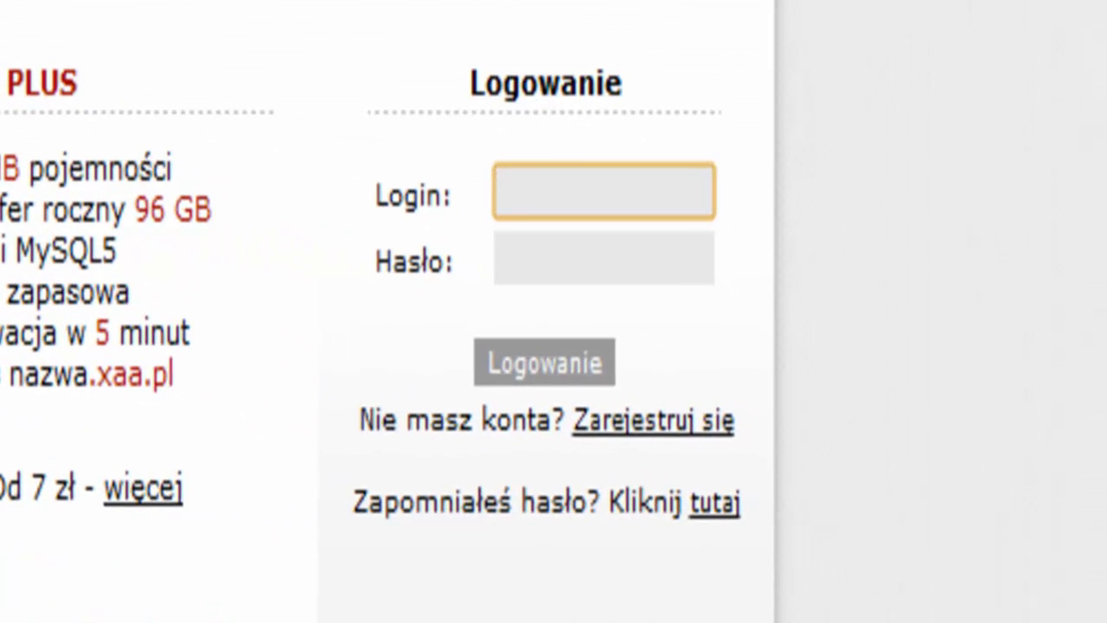
{"action": "type", "text": "szpaner"}
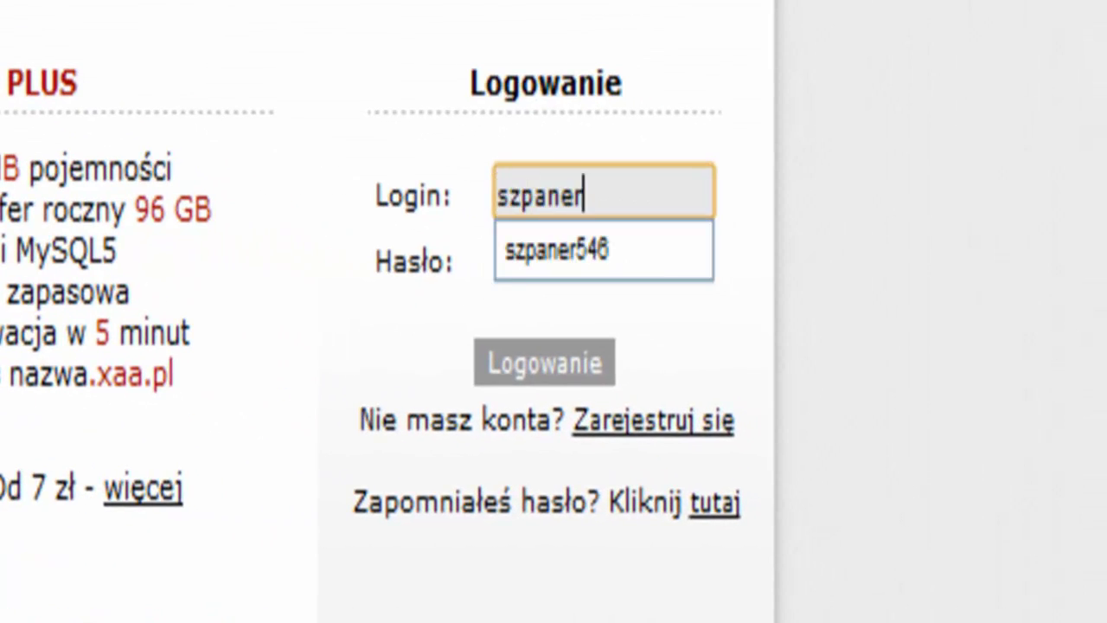
{"action": "type", "text": "546"}
{"action": "key", "text": "Tab"}
{"action": "type", "text": "••"}
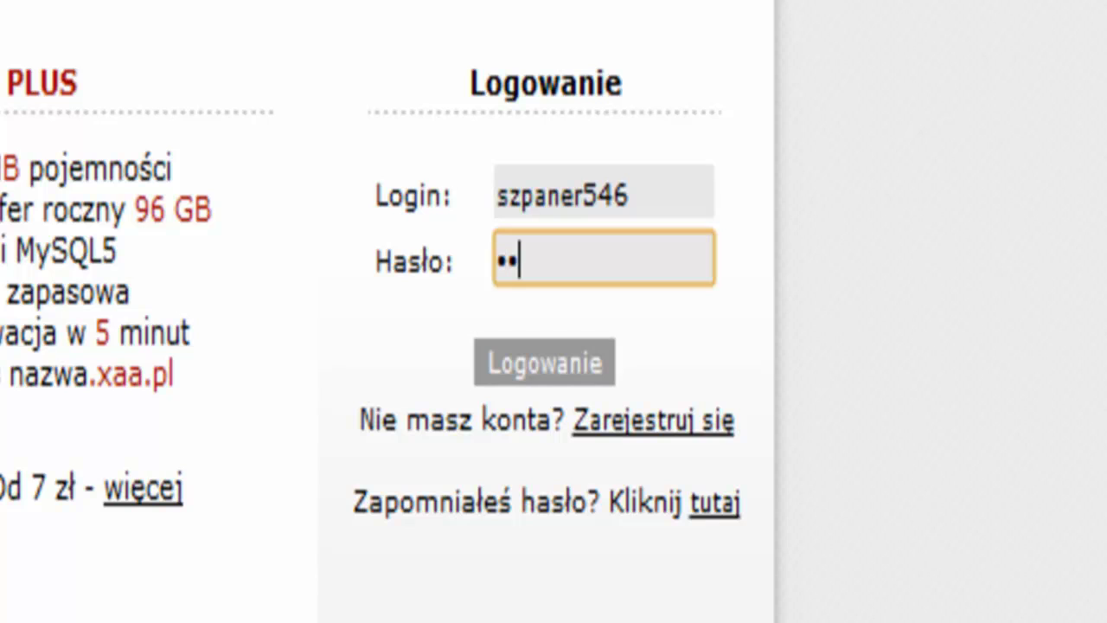
{"action": "type", "text": "••"}
{"action": "key", "text": "BackSpace"}
{"action": "key", "text": "BackSpace"}
{"action": "key", "text": "BackSpace"}
{"action": "key", "text": "BackSpace"}
{"action": "type", "text": "••••••"}
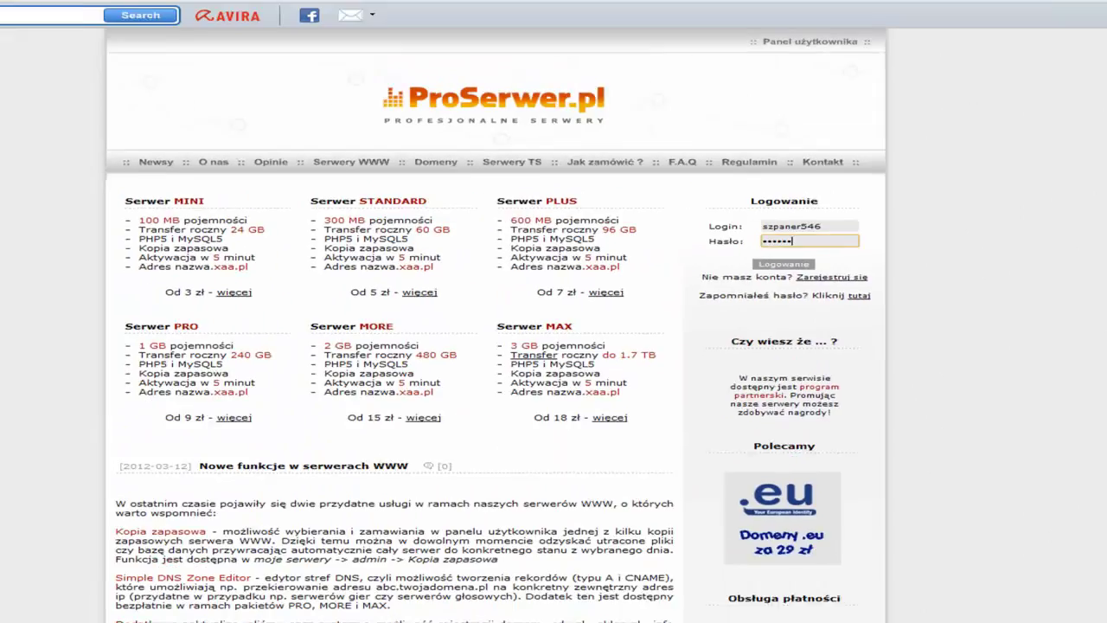
{"action": "key", "text": "Return"}
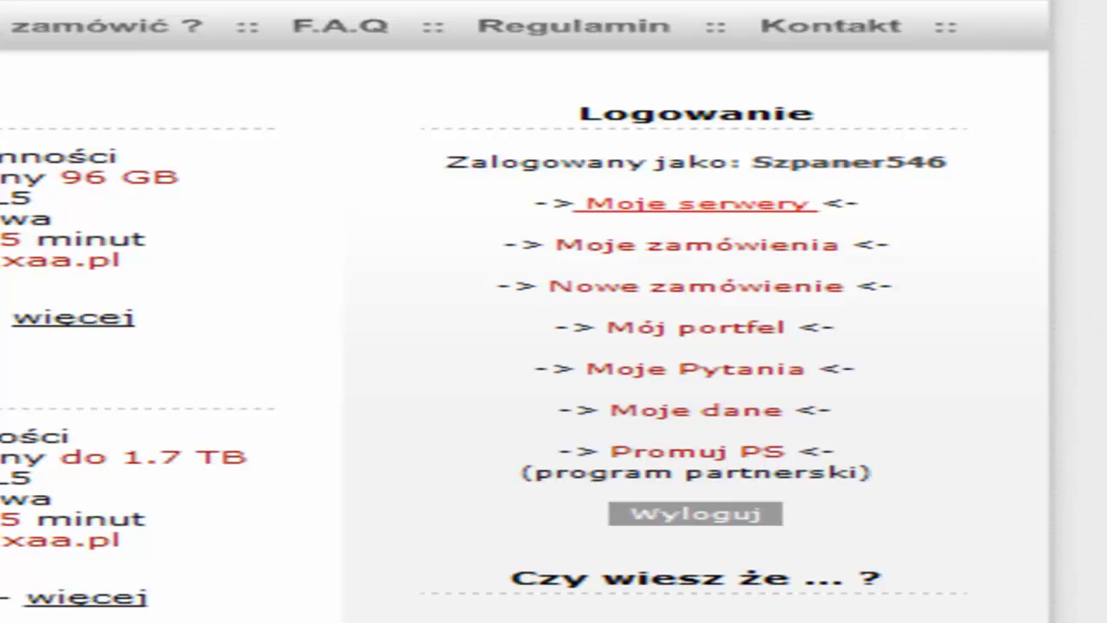
- Start a new Serwer WWW order from the user panel, choosing Serwer MAX with a validity of 1 miesiąc (30 dni)
{"action": "left_click", "coordinate": [588, 173]}
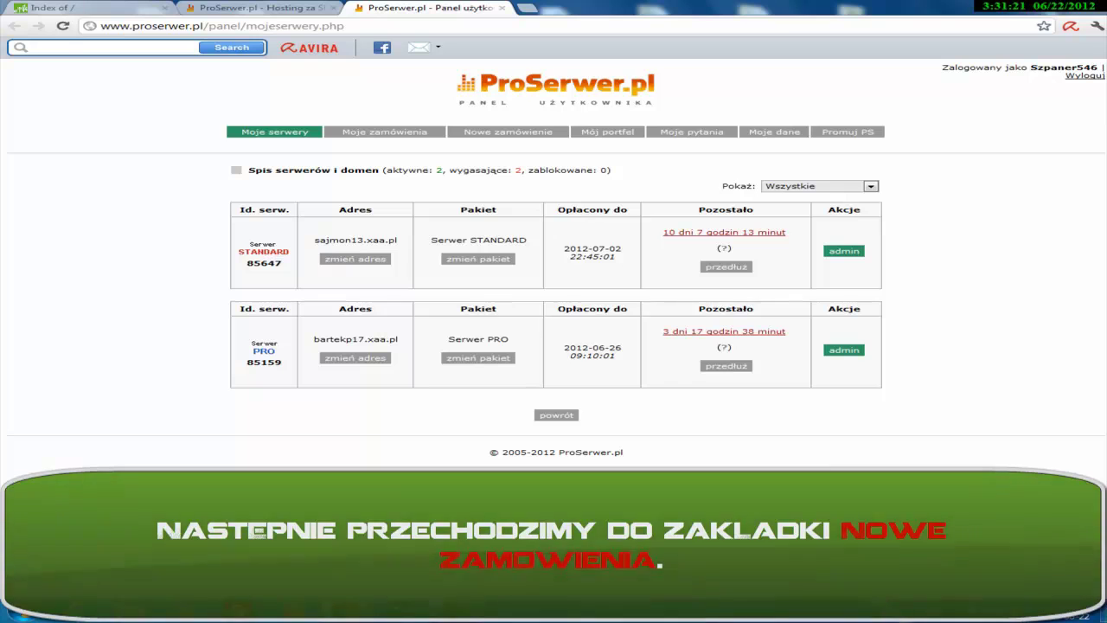
{"action": "left_click", "coordinate": [507, 133]}
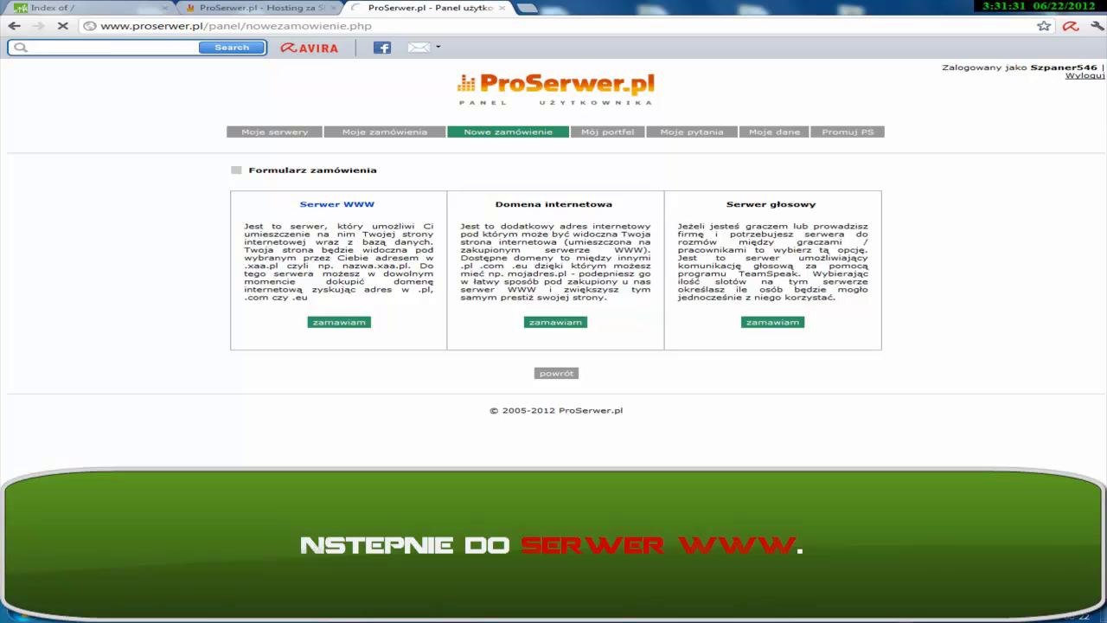
{"action": "left_click", "coordinate": [439, 268]}
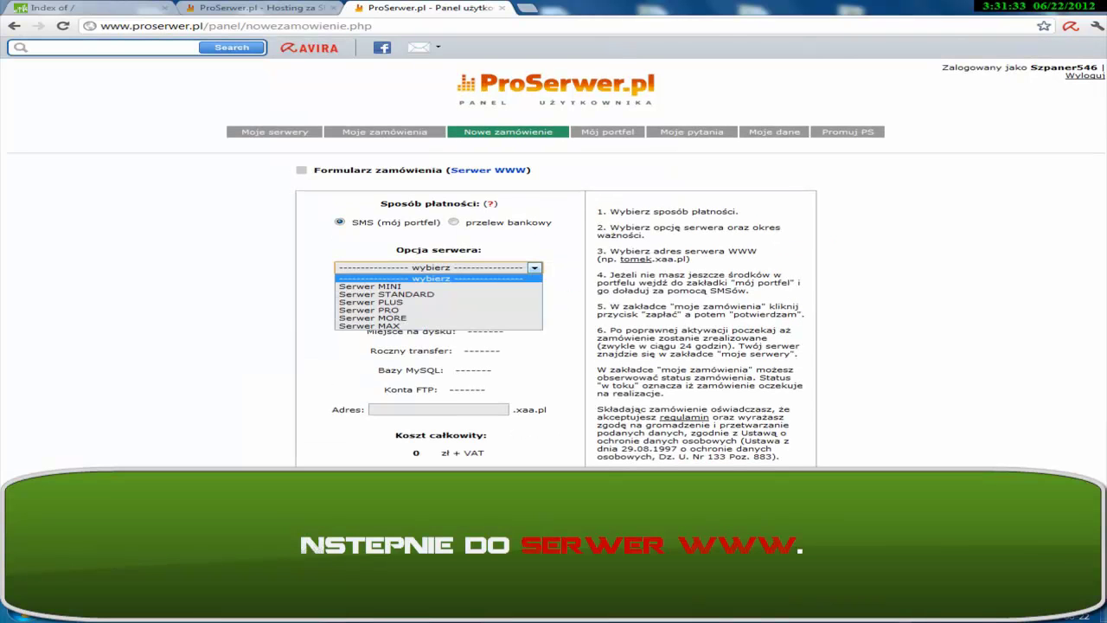
{"action": "left_click", "coordinate": [438, 327]}
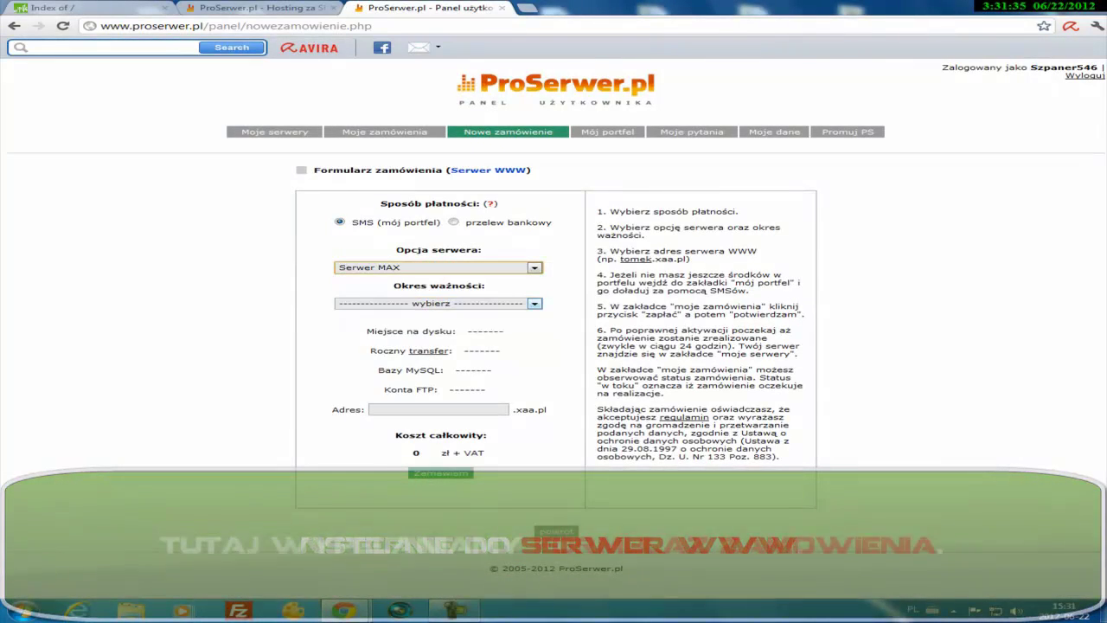
{"action": "left_click", "coordinate": [439, 304]}
{"action": "left_click", "coordinate": [439, 321]}
{"action": "left_click_drag", "start_coordinate": [401, 453], "coordinate": [425, 453]}
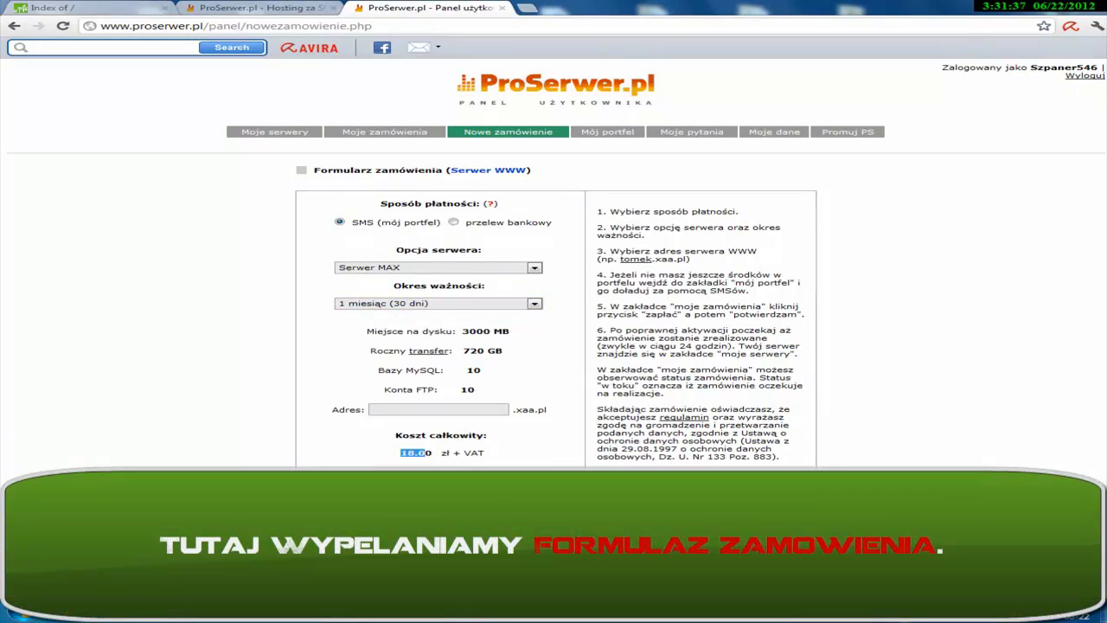
{"action": "left_click", "coordinate": [439, 454]}
- Change the server option in the order form to Serwer PRO
{"action": "left_click", "coordinate": [439, 268]}
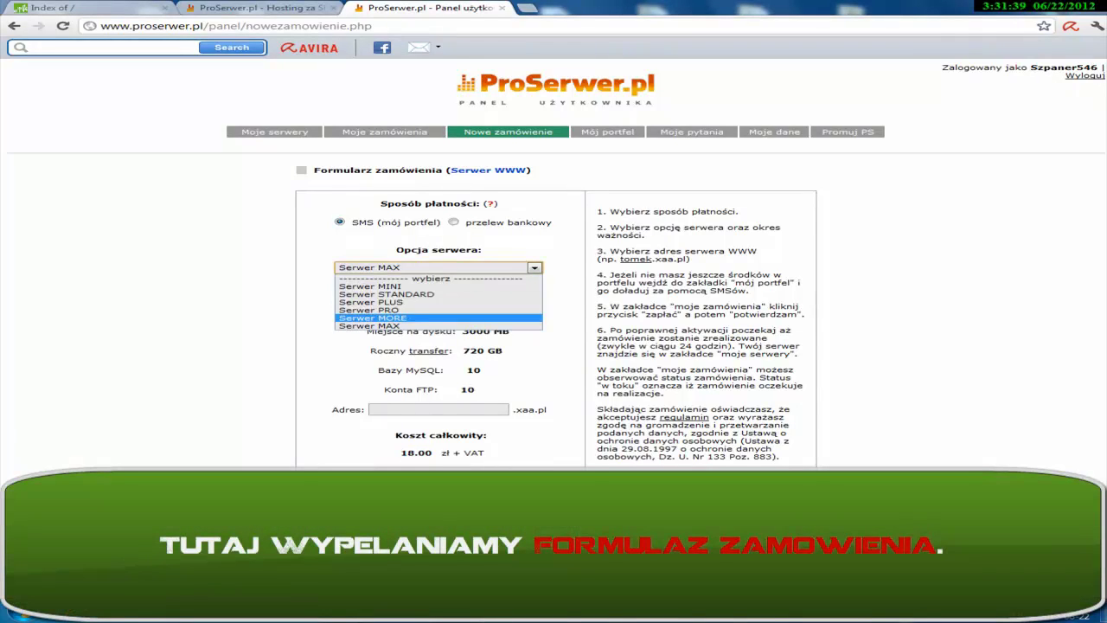
{"action": "left_click", "coordinate": [438, 310]}
{"action": "left_click", "coordinate": [689, 370]}
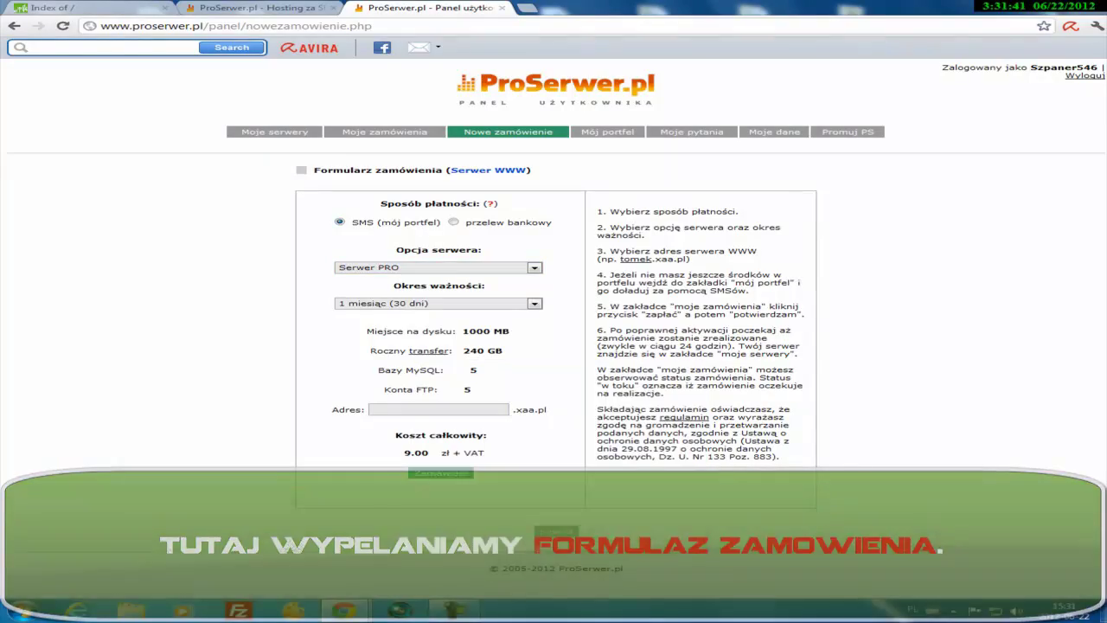
- Set the server address to poradnikidlayoutube and place the order, dismissing the advertisement that covers the form
{"action": "left_click", "coordinate": [438, 409]}
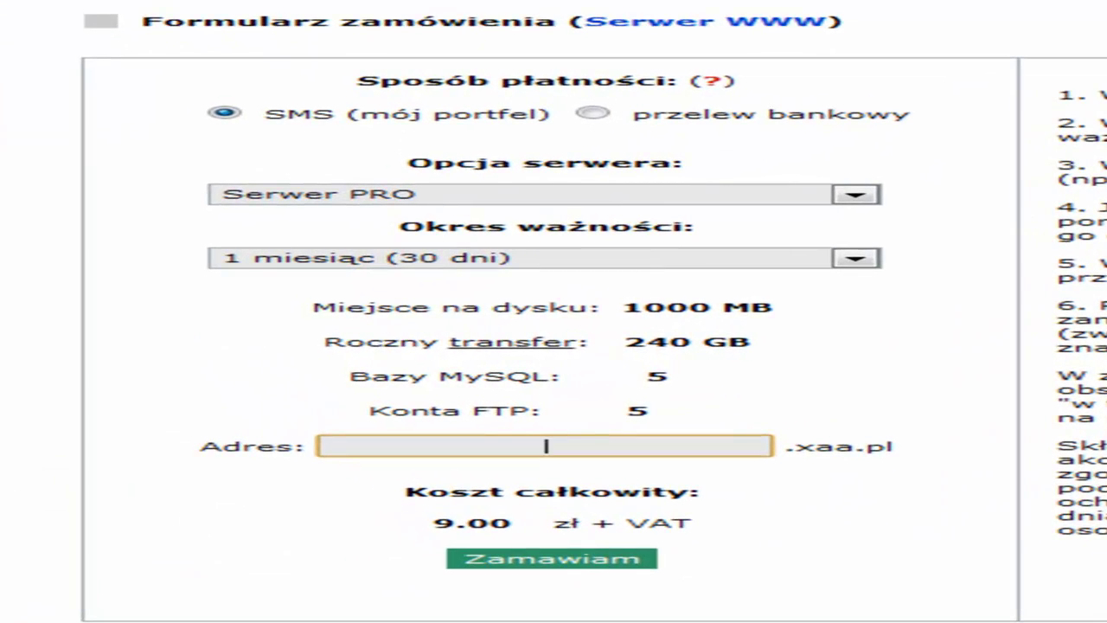
{"action": "type", "text": "poradniki"}
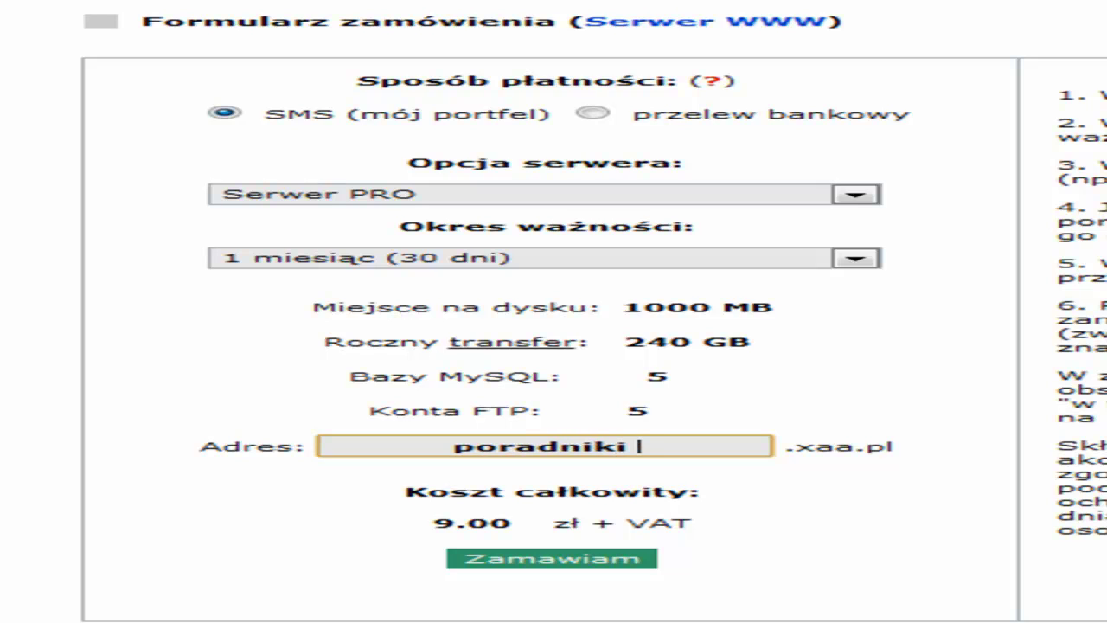
{"action": "type", "text": "dlayoutube"}
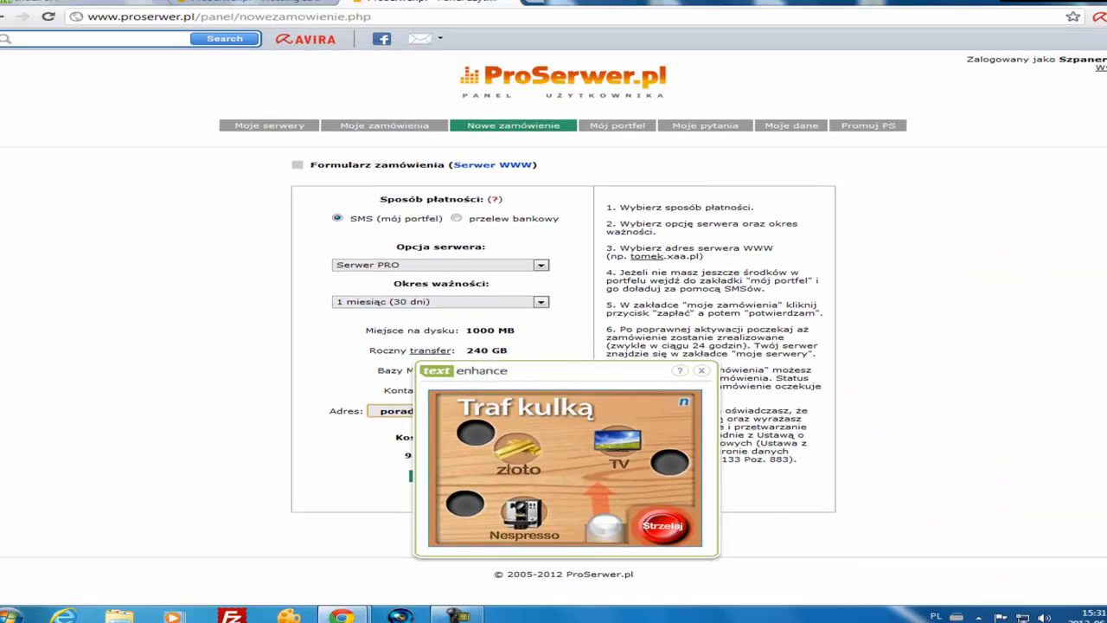
{"action": "left_click", "coordinate": [706, 371]}
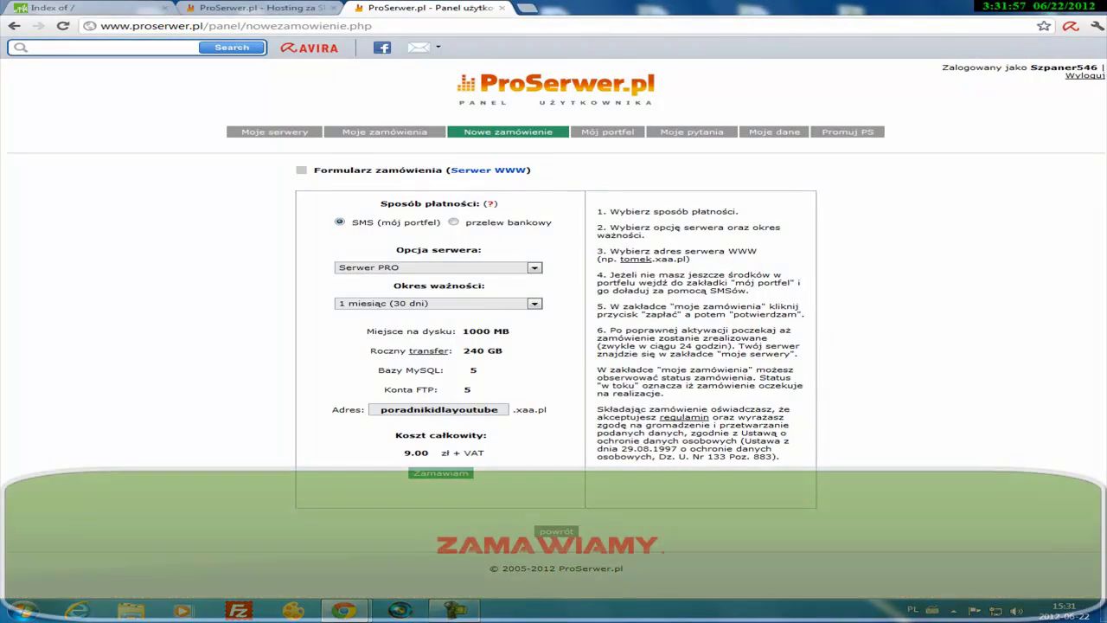
{"action": "left_click", "coordinate": [441, 473]}
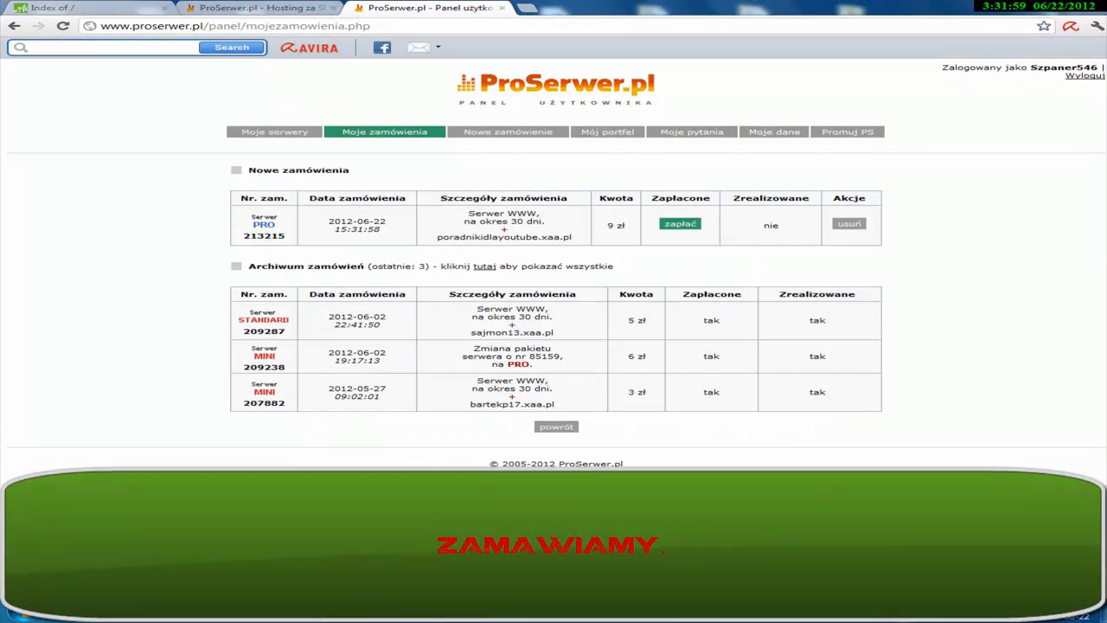
- Open the payment for the new poradnikidlayoutube.xaa.pl order and go to the wallet's SMS top-up form
{"action": "left_click_drag", "start_coordinate": [572, 237], "coordinate": [435, 237]}
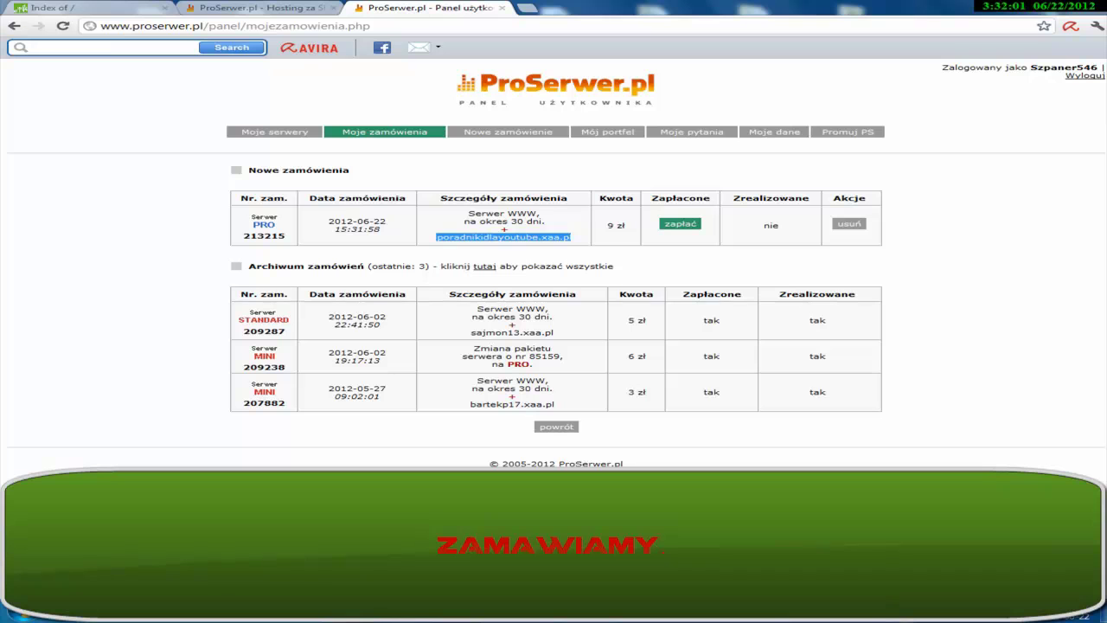
{"action": "left_click", "coordinate": [437, 238]}
{"action": "left_click", "coordinate": [681, 224]}
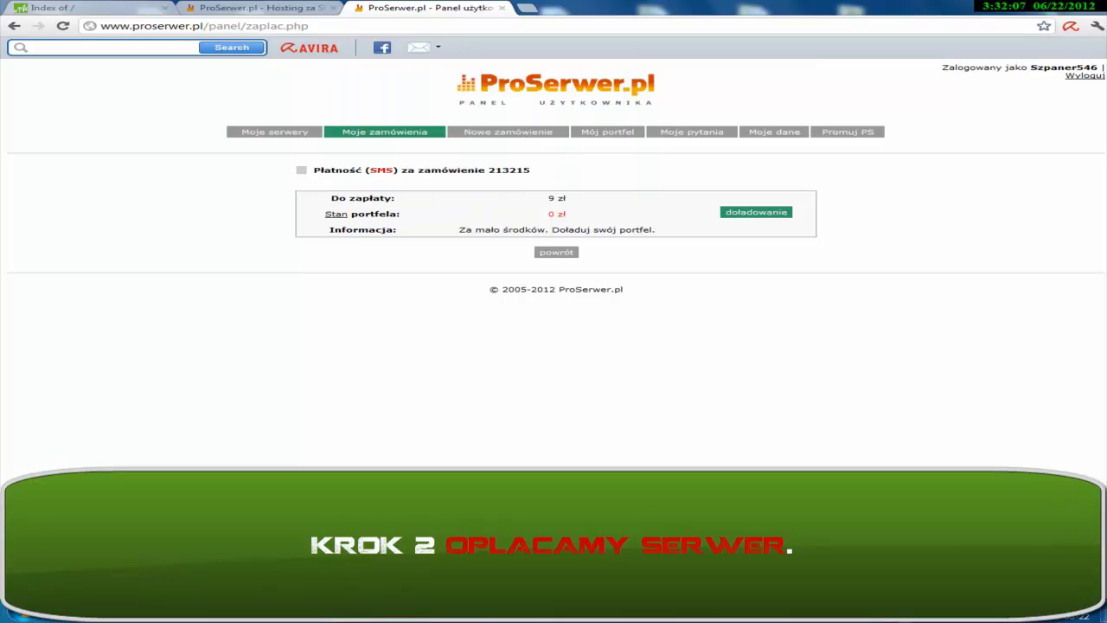
{"action": "left_click", "coordinate": [756, 212]}
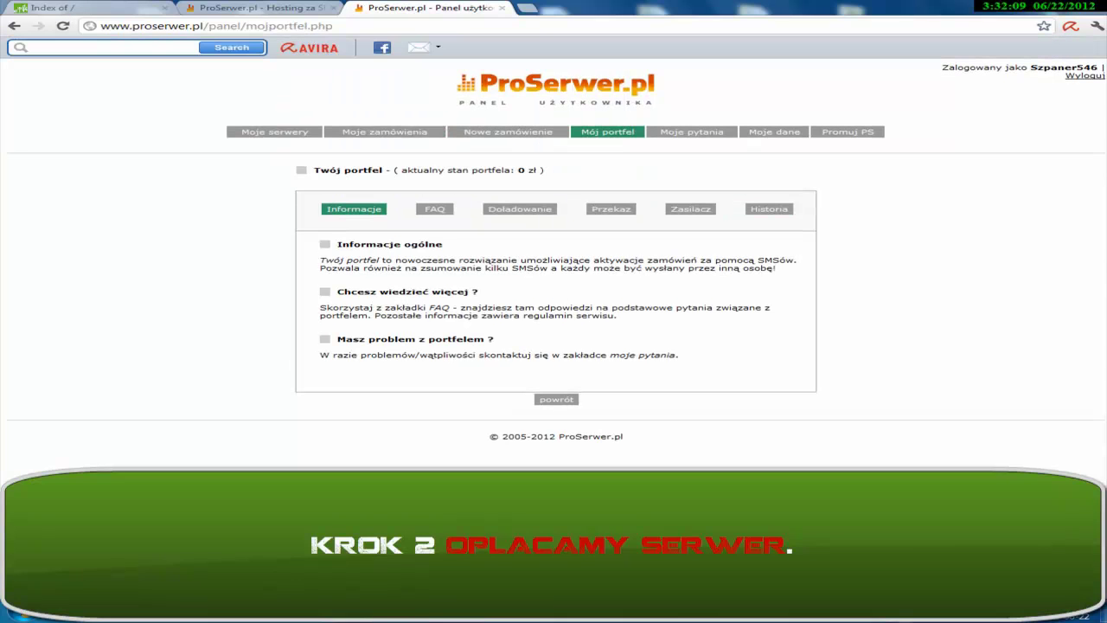
{"action": "left_click", "coordinate": [519, 209]}
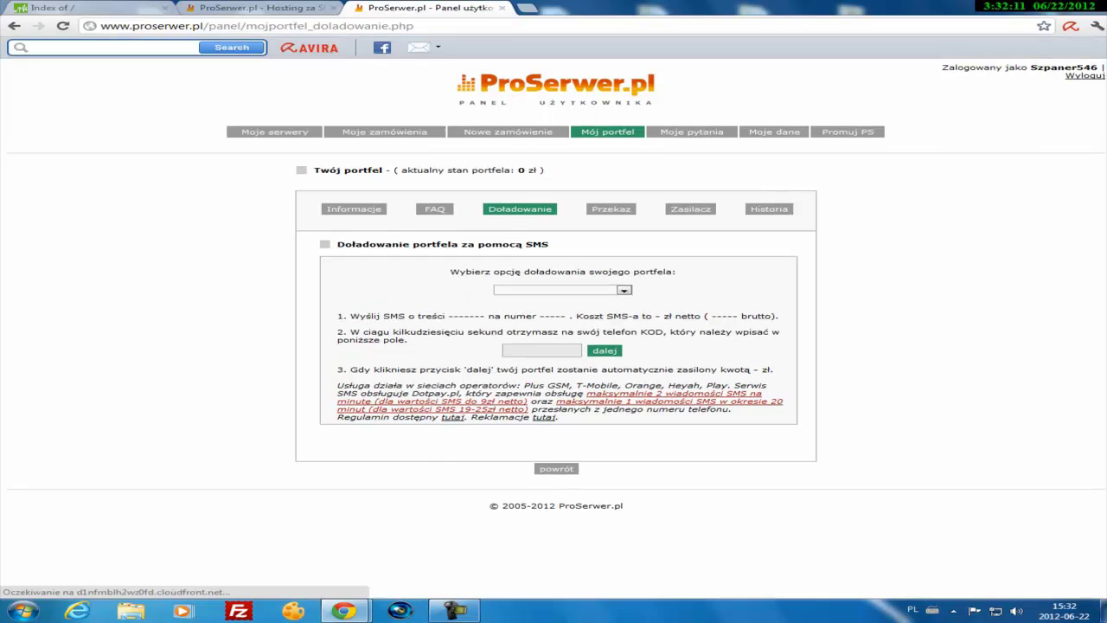
- Choose the Doładowanie - 9.0 zł option for the wallet top-up and highlight its SMS sending instructions
{"action": "left_click", "coordinate": [563, 290]}
{"action": "left_click", "coordinate": [553, 335]}
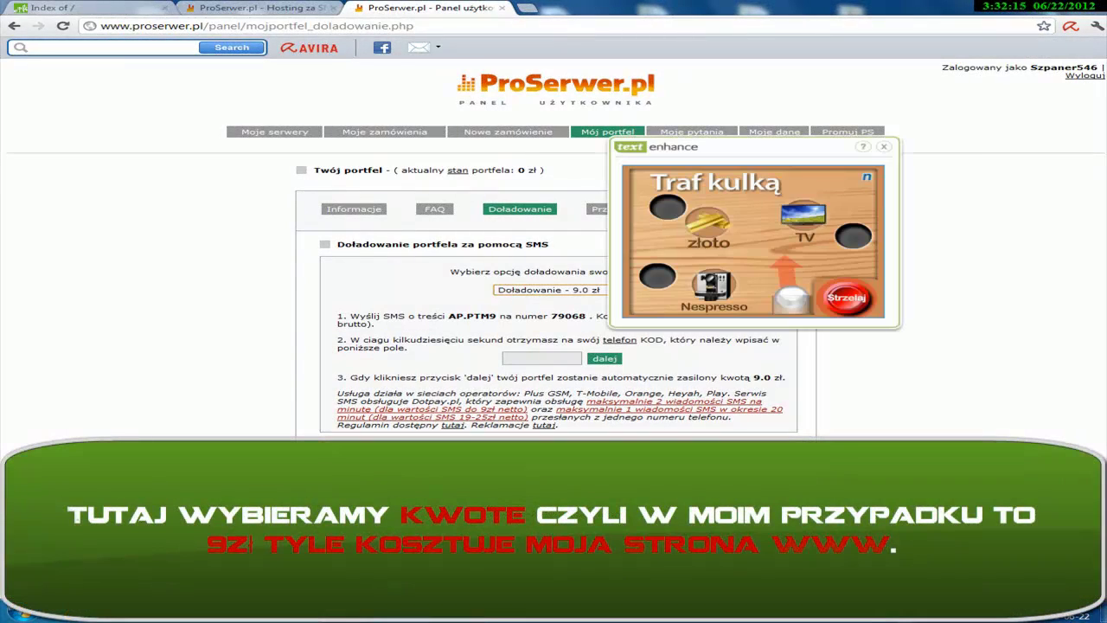
{"action": "left_click", "coordinate": [884, 147]}
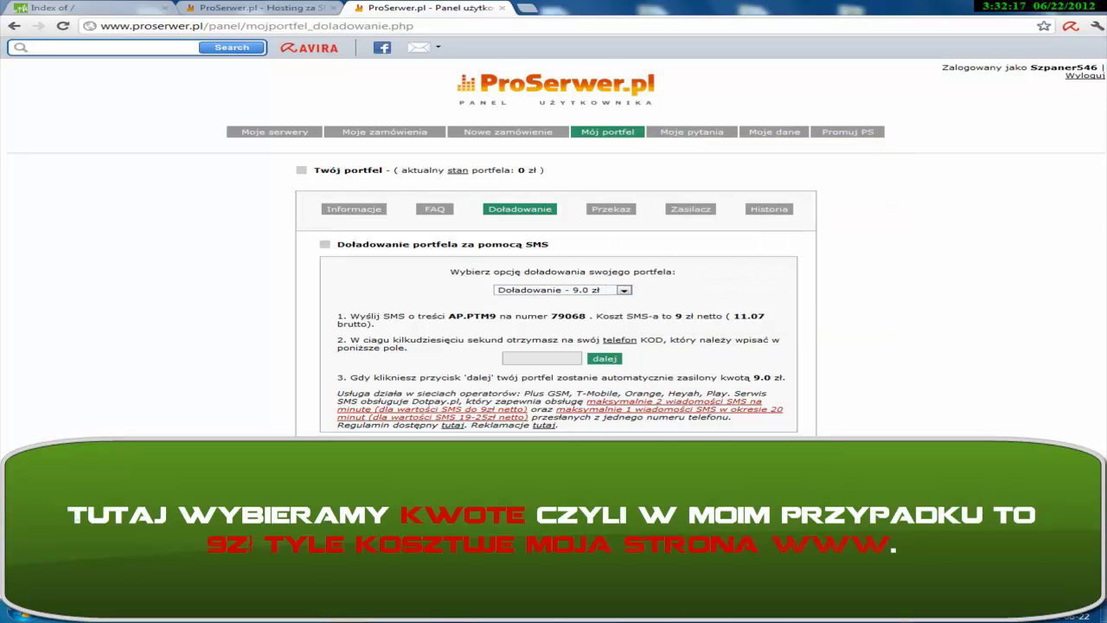
{"action": "left_click_drag", "start_coordinate": [465, 316], "coordinate": [779, 340]}
{"action": "left_click", "coordinate": [780, 340]}
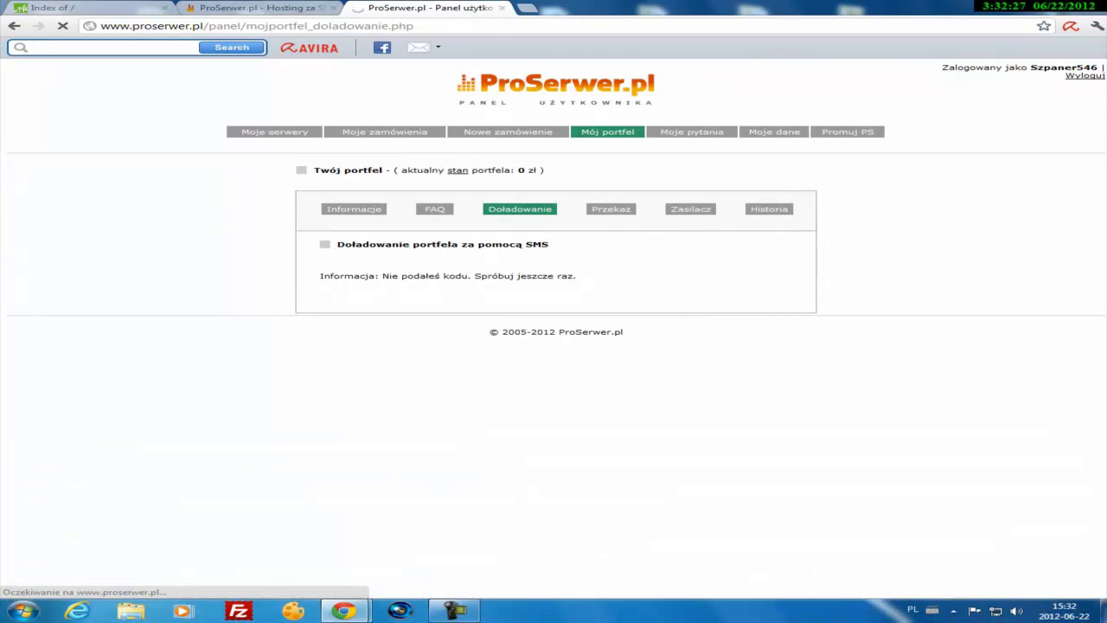
- Return to the order list, check the new order's payment page and reopen the wallet top-up form
{"action": "left_click", "coordinate": [385, 132]}
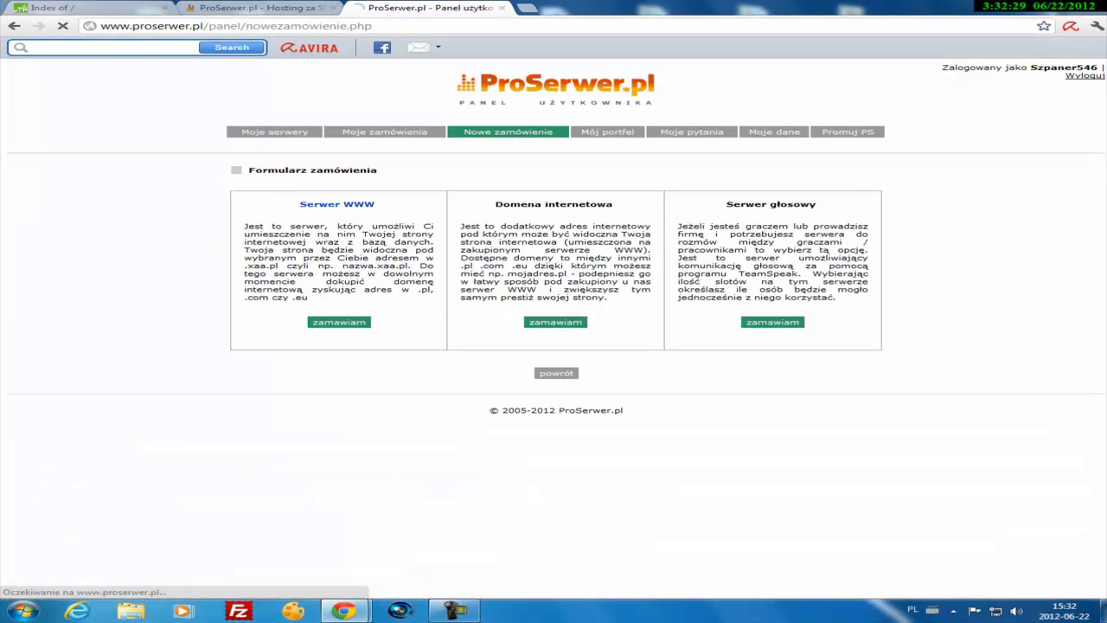
{"action": "left_click", "coordinate": [681, 224]}
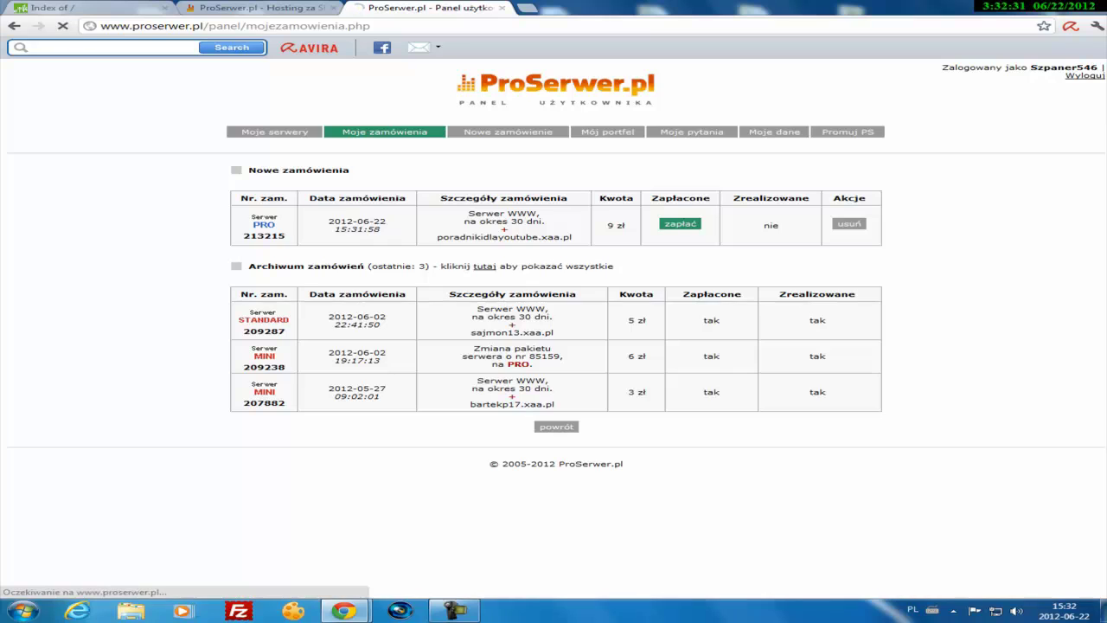
{"action": "left_click_drag", "start_coordinate": [555, 214], "coordinate": [566, 213]}
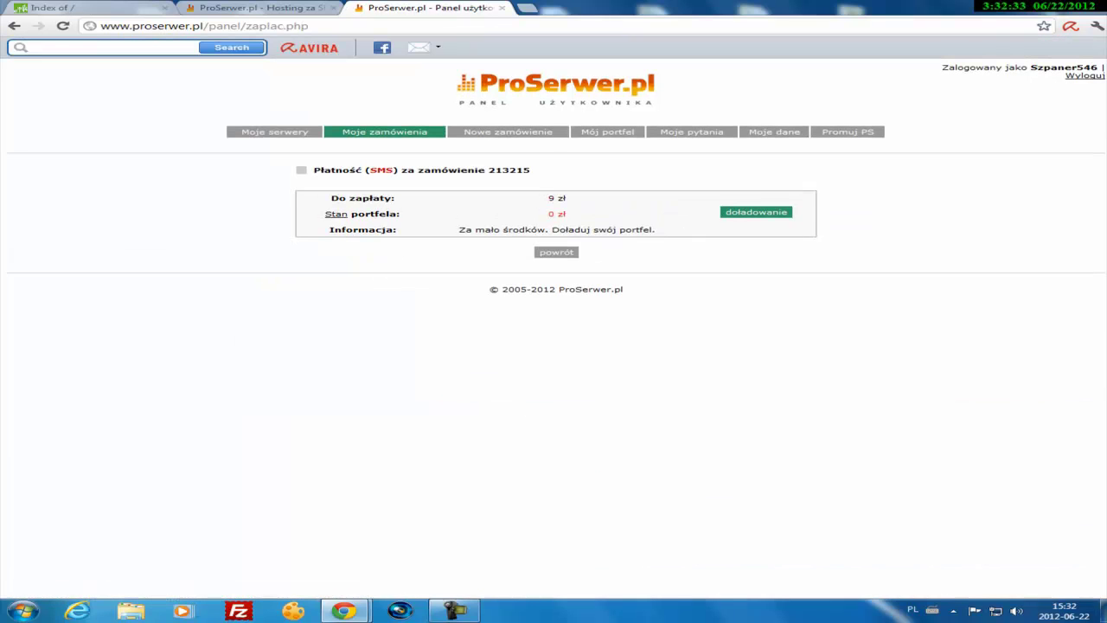
{"action": "left_click", "coordinate": [756, 212]}
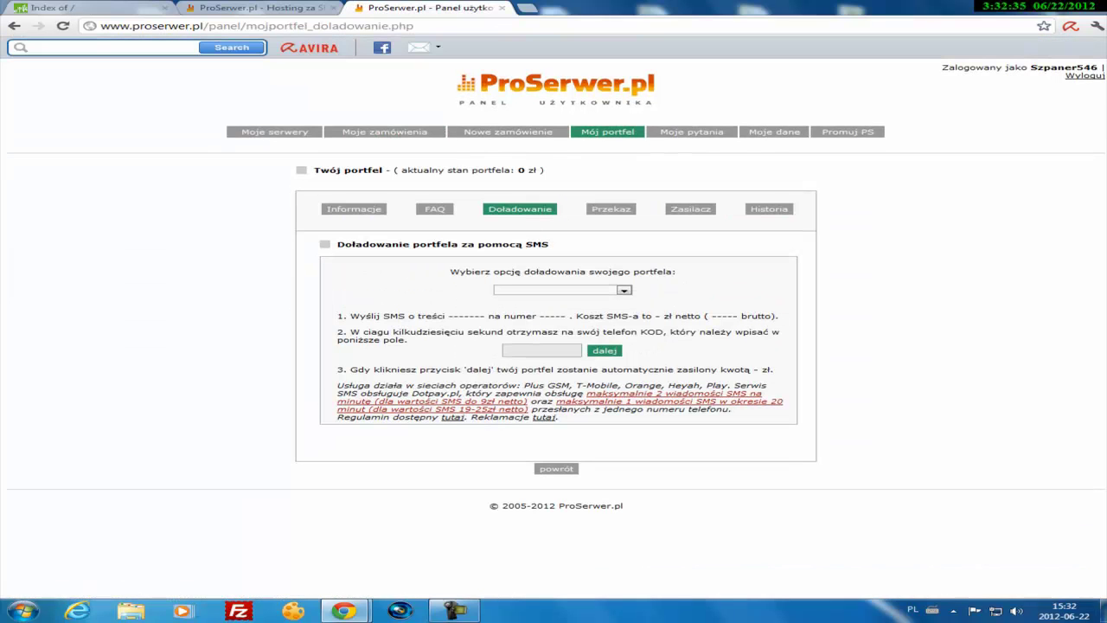
- Open the cPanel management details of the Serwer STANDARD server and launch its cPanel login page
{"action": "left_click", "coordinate": [274, 133]}
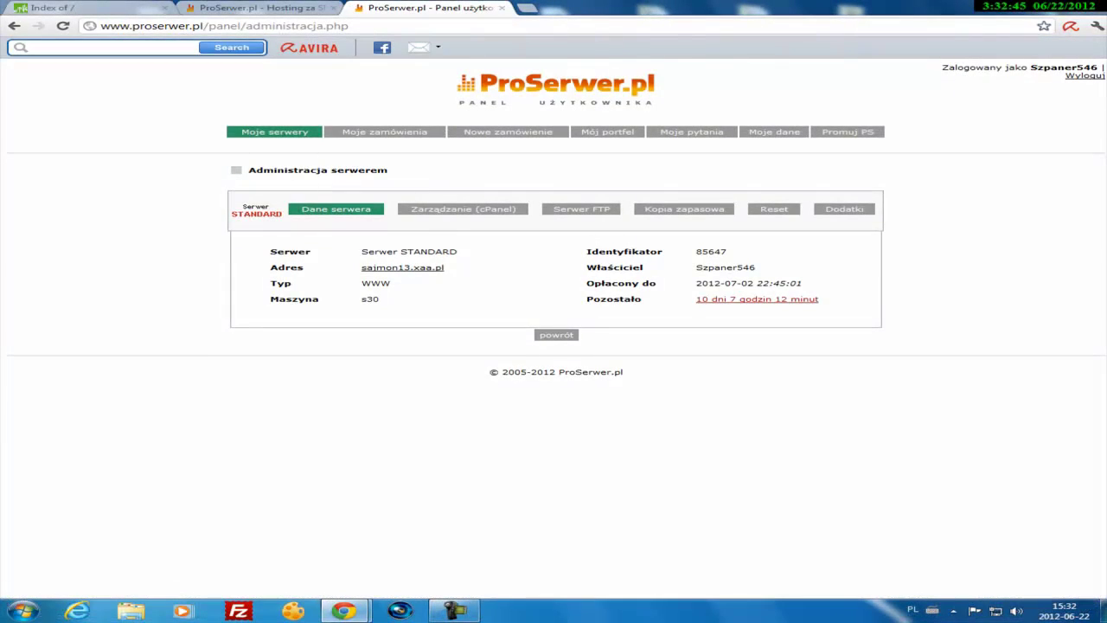
{"action": "left_click", "coordinate": [463, 209]}
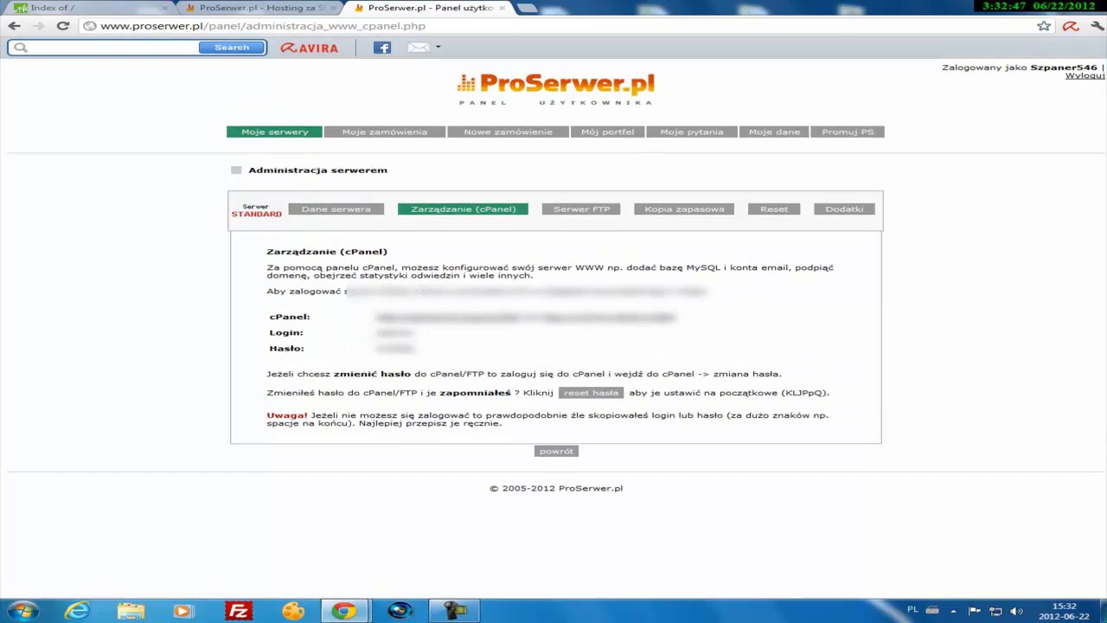
{"action": "left_click", "coordinate": [609, 317]}
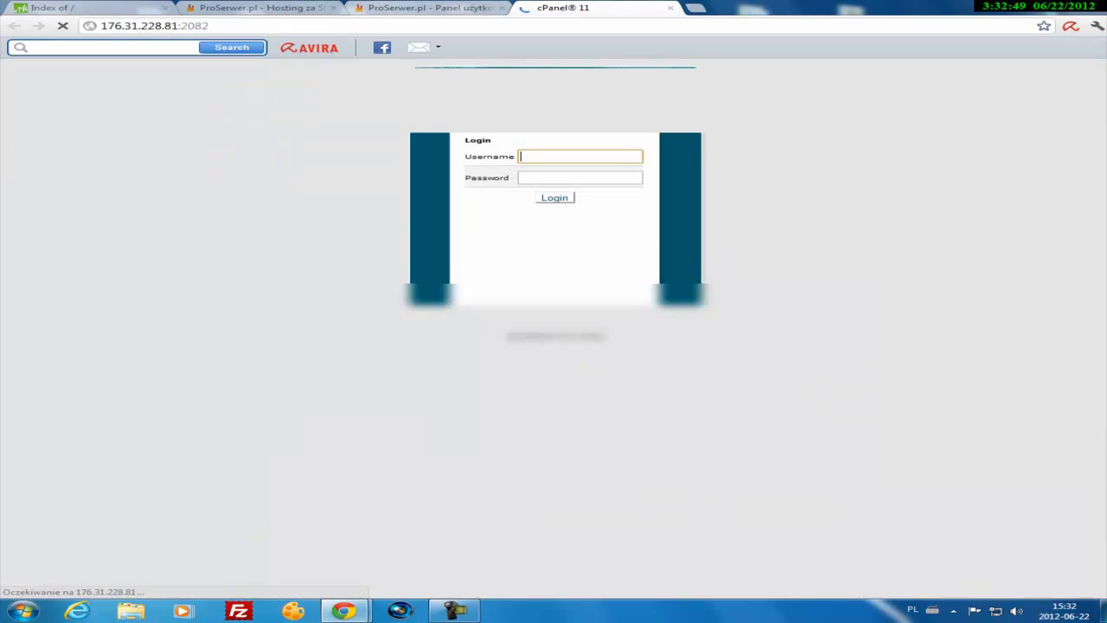
- Copy the cPanel login from the server's management details and paste it as the username on the cPanel login page
{"action": "left_click", "coordinate": [429, 8]}
{"action": "left_click_drag", "start_coordinate": [417, 333], "coordinate": [387, 333]}
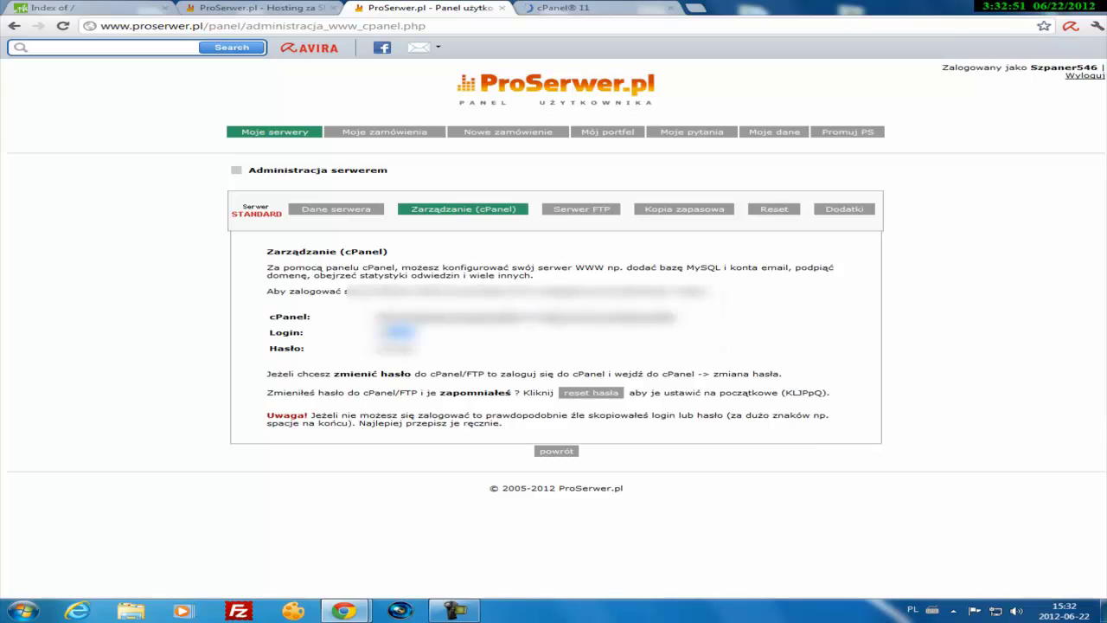
{"action": "right_click", "coordinate": [380, 333]}
{"action": "left_click", "coordinate": [405, 340]}
{"action": "left_click", "coordinate": [564, 8]}
{"action": "right_click", "coordinate": [550, 160]}
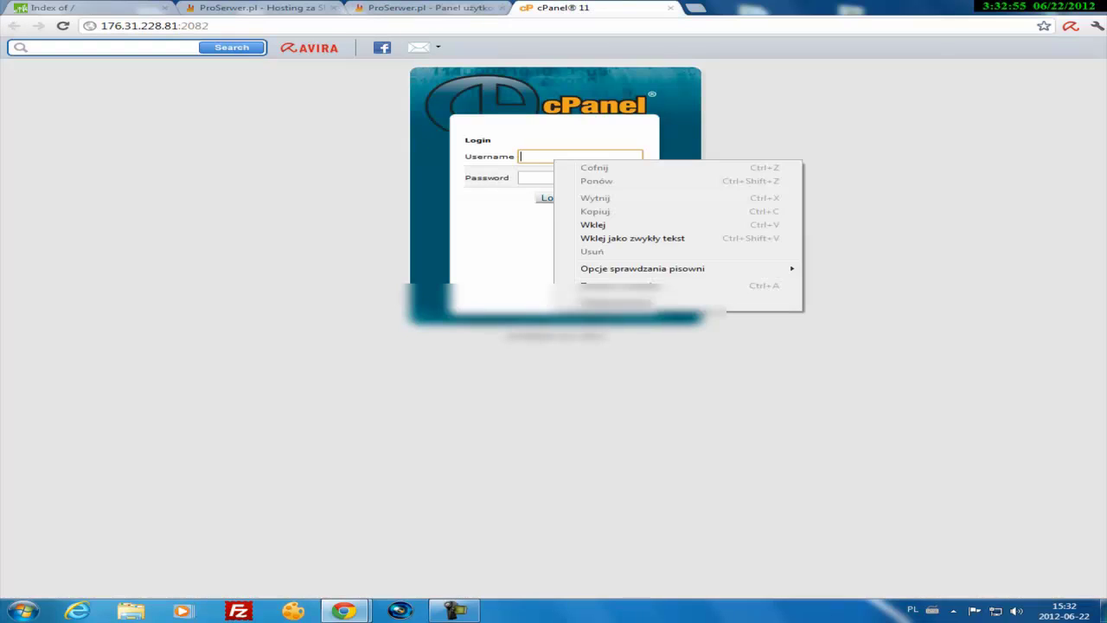
{"action": "left_click", "coordinate": [588, 225]}
- Copy the password from the server's cPanel management details, paste it into the cPanel login page's password field and log in
{"action": "key", "text": "ctrl+shift+Tab"}
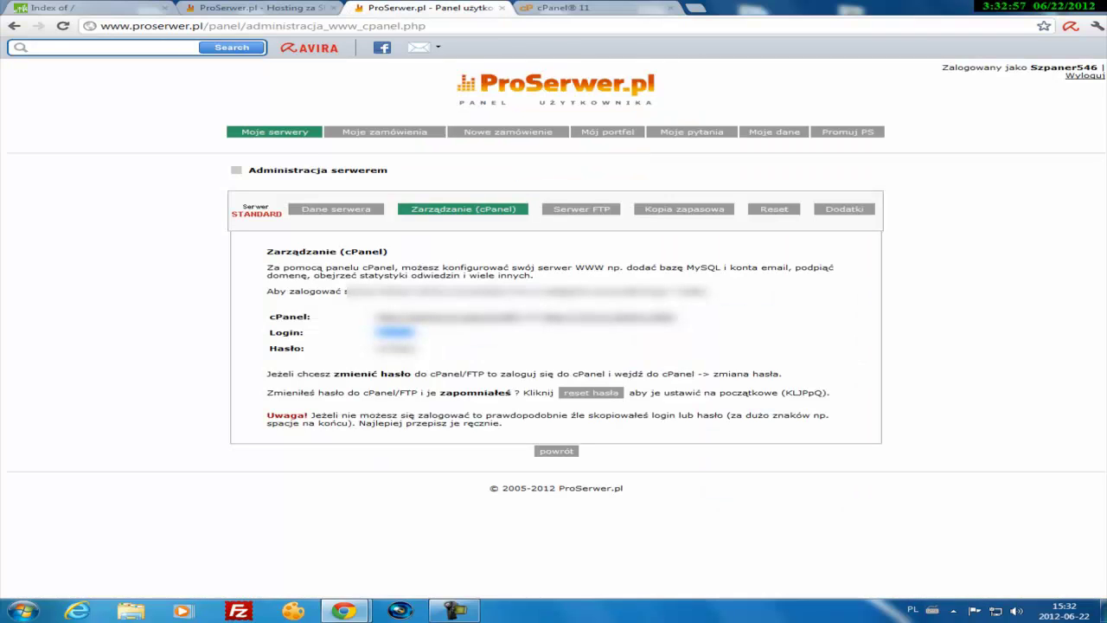
{"action": "left_click_drag", "start_coordinate": [419, 349], "coordinate": [376, 348]}
{"action": "left_click", "coordinate": [417, 349]}
{"action": "right_click", "coordinate": [379, 349]}
{"action": "left_click", "coordinate": [407, 359]}
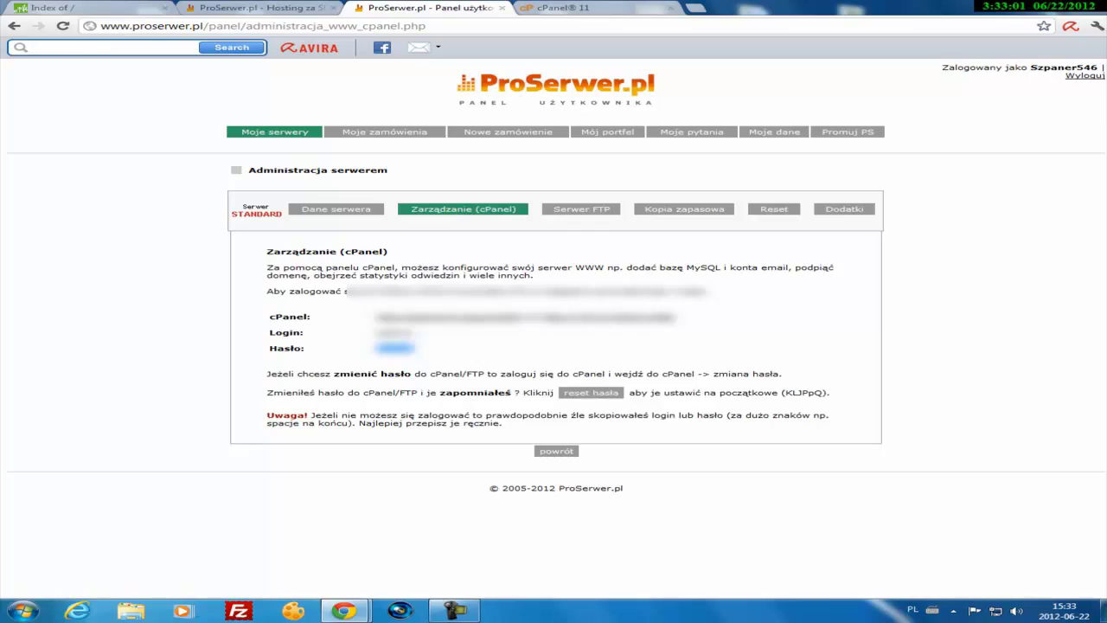
{"action": "key", "text": "ctrl+Tab"}
{"action": "left_click", "coordinate": [571, 177]}
{"action": "right_click", "coordinate": [554, 175]}
{"action": "left_click", "coordinate": [588, 240]}
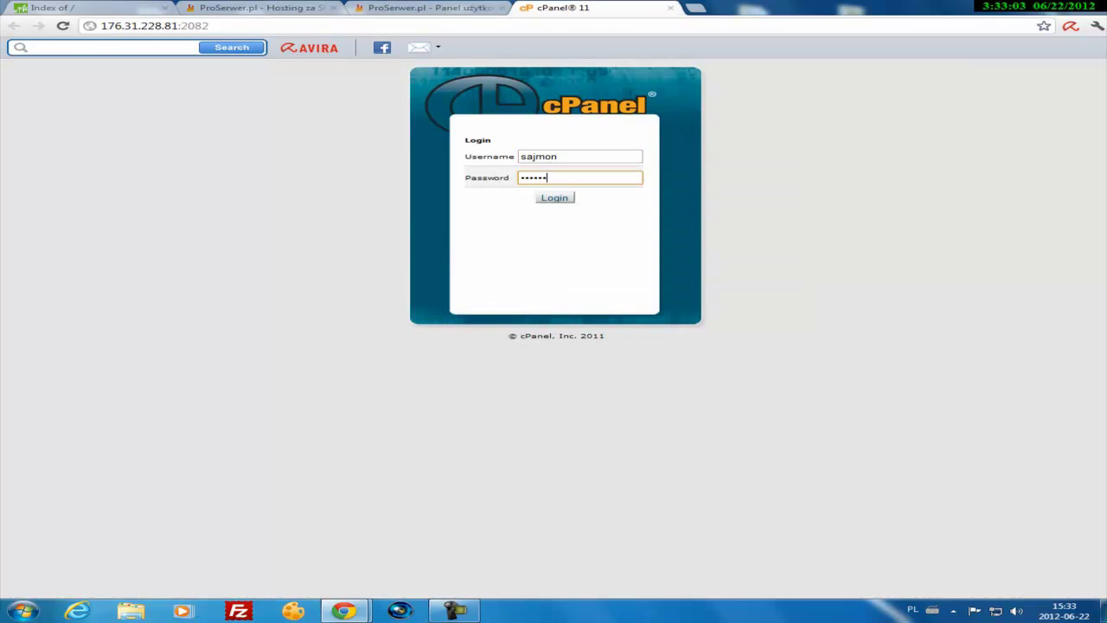
{"action": "key", "text": "Return"}
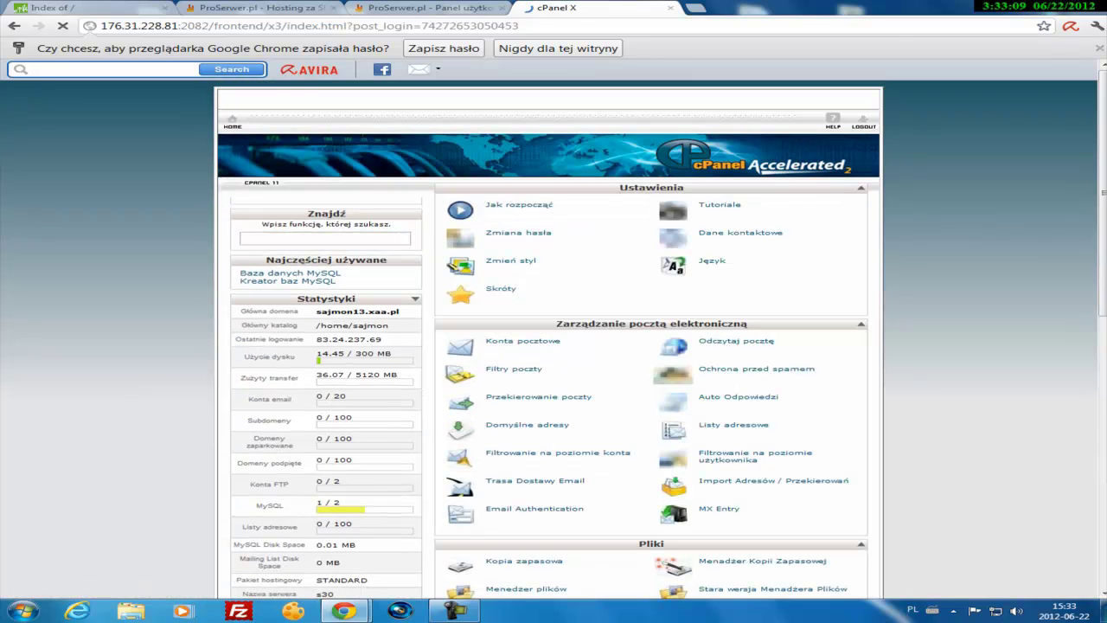
- Open the MySQL databases page, permanently delete the existing database ending in hc, and return to the overview
{"action": "scroll", "coordinate": [553, 346], "scroll_direction": "down", "scroll_amount": 6}
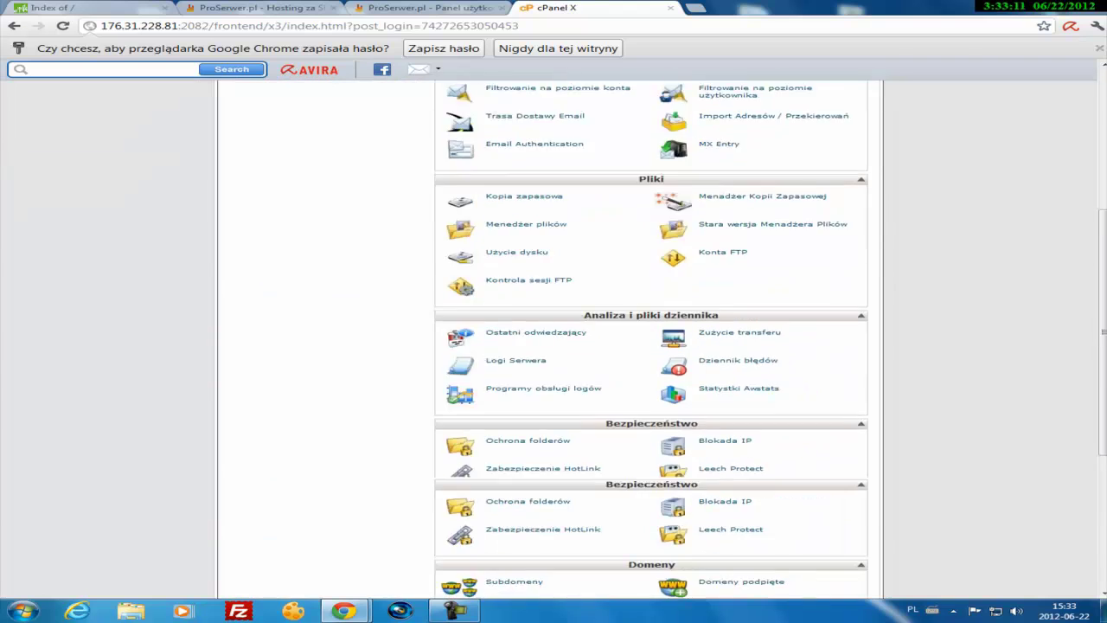
{"action": "scroll", "coordinate": [649, 390], "scroll_direction": "up", "scroll_amount": 2}
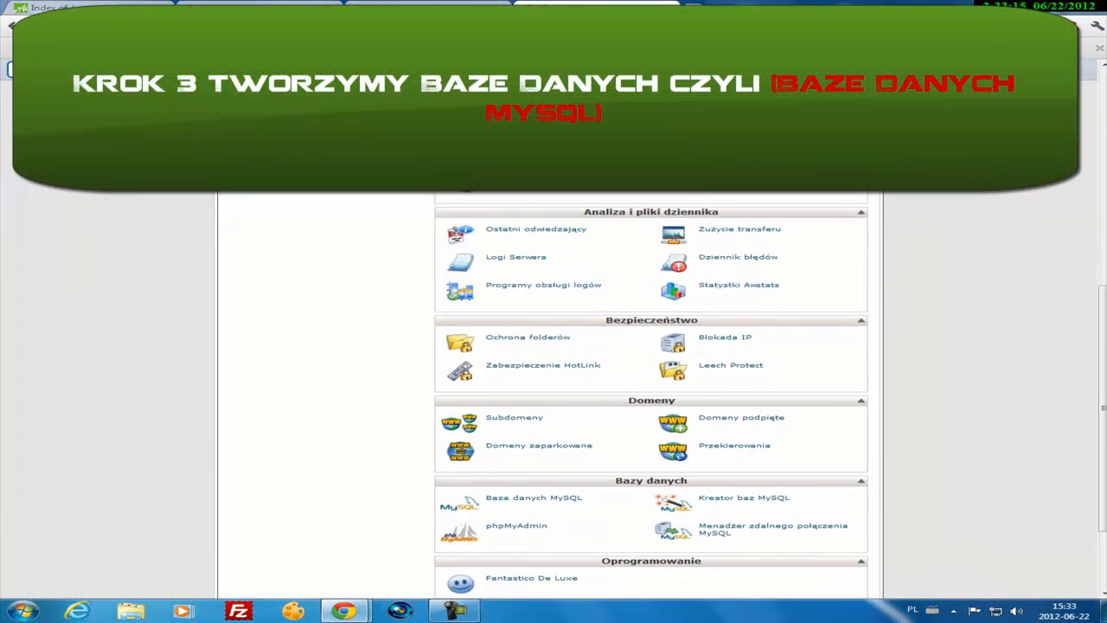
{"action": "left_click", "coordinate": [528, 498]}
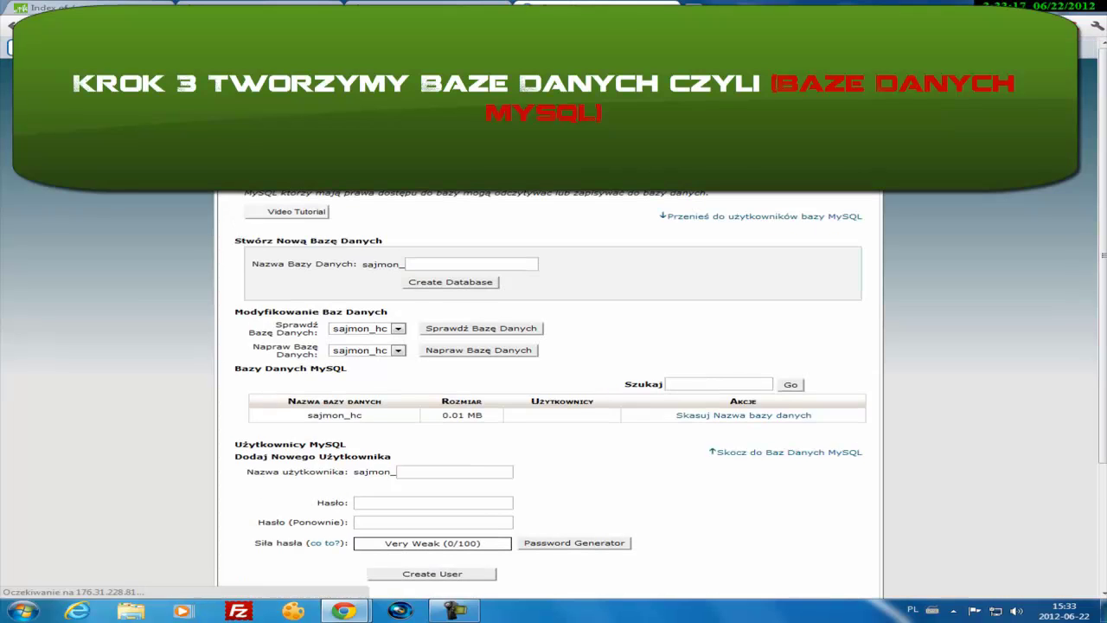
{"action": "scroll", "coordinate": [554, 346], "scroll_direction": "down", "scroll_amount": 2}
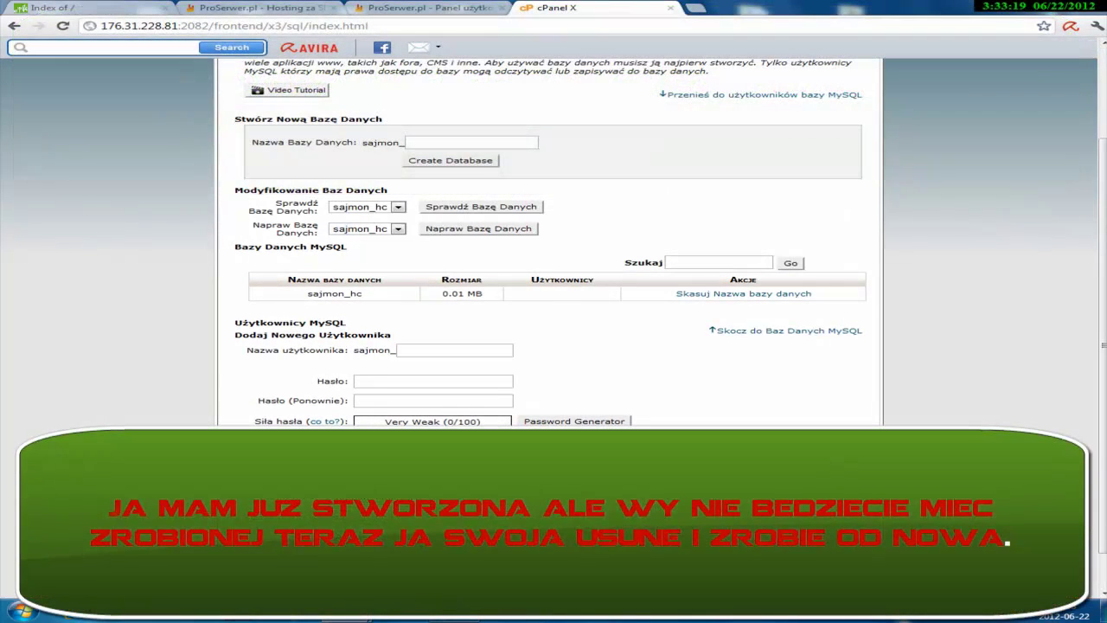
{"action": "left_click", "coordinate": [744, 293]}
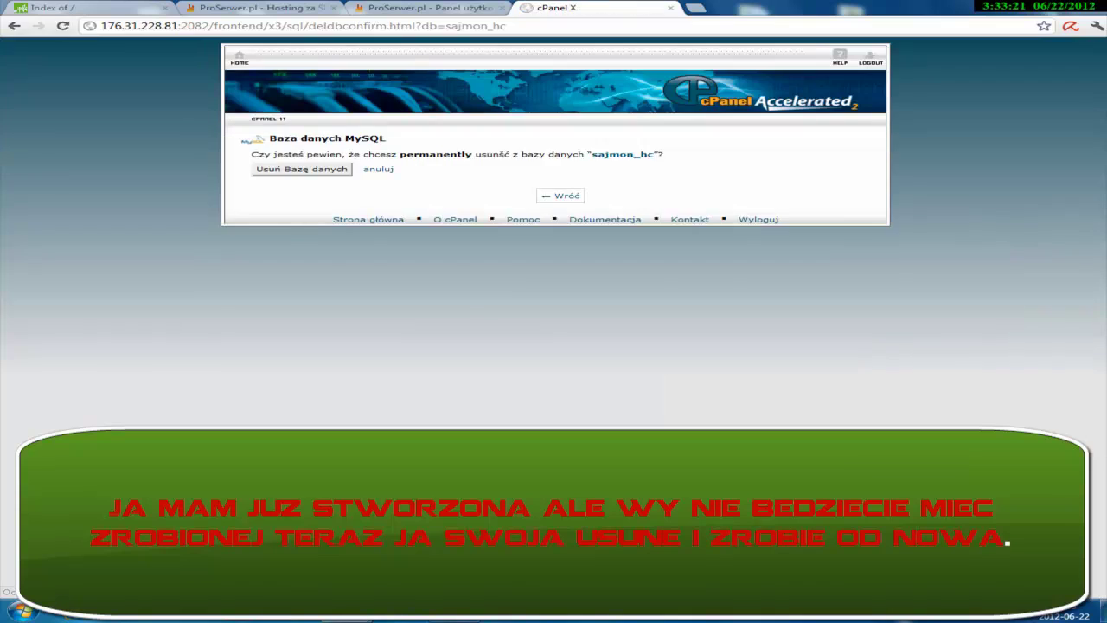
{"action": "left_click", "coordinate": [302, 191]}
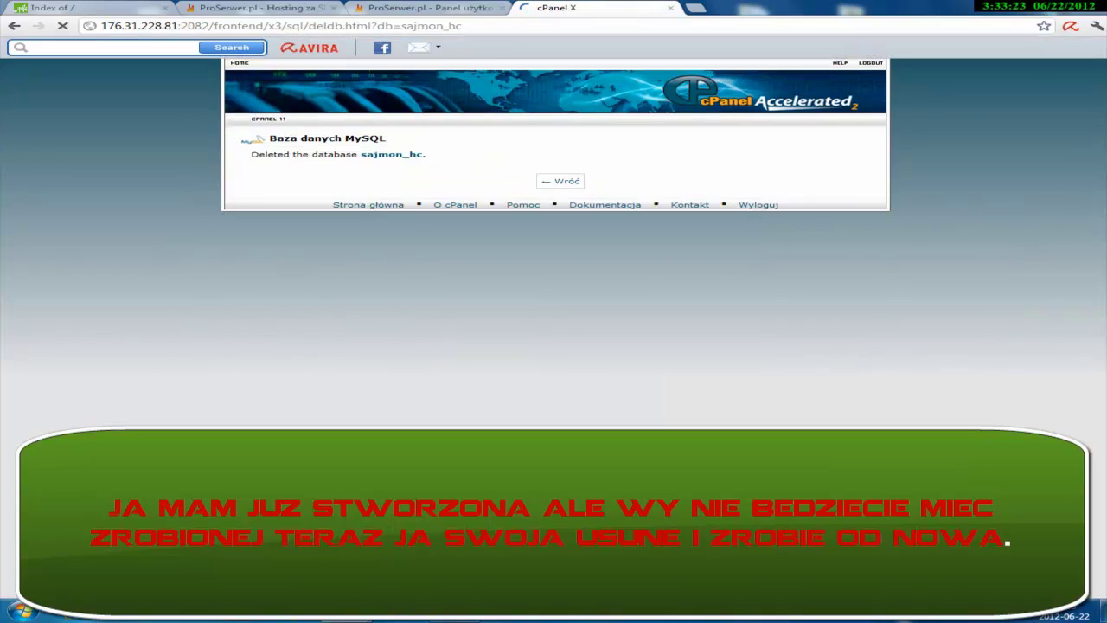
{"action": "left_click", "coordinate": [561, 202]}
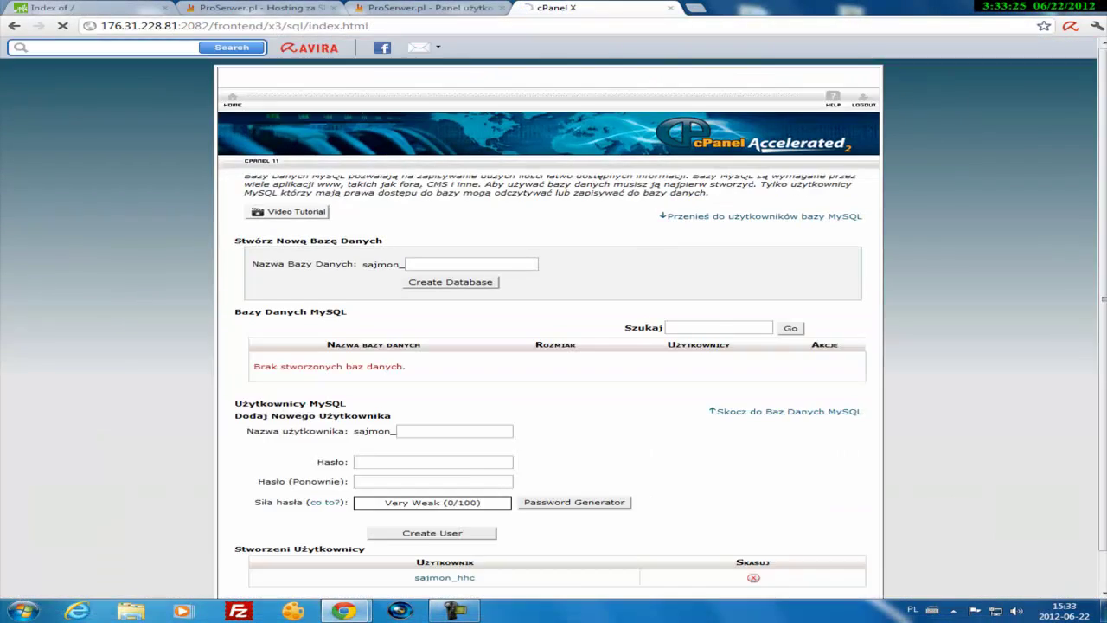
- Permanently delete the existing MySQL user ending in hhc and return to the databases page
{"action": "scroll", "coordinate": [560, 203], "scroll_direction": "down", "scroll_amount": 1}
{"action": "left_click", "coordinate": [754, 537]}
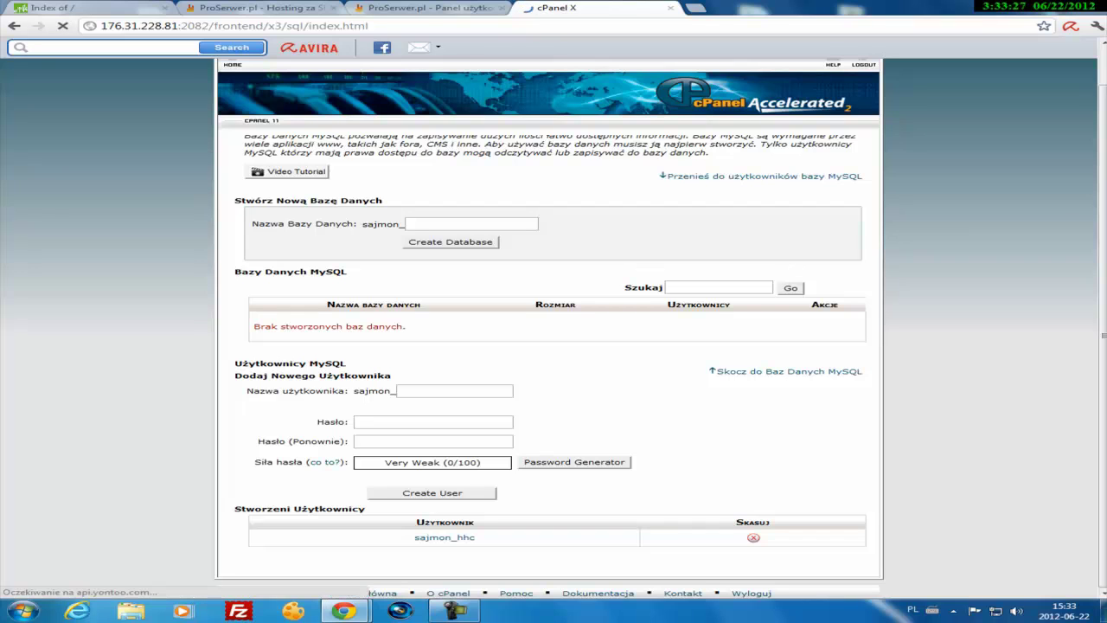
{"action": "left_click", "coordinate": [306, 205]}
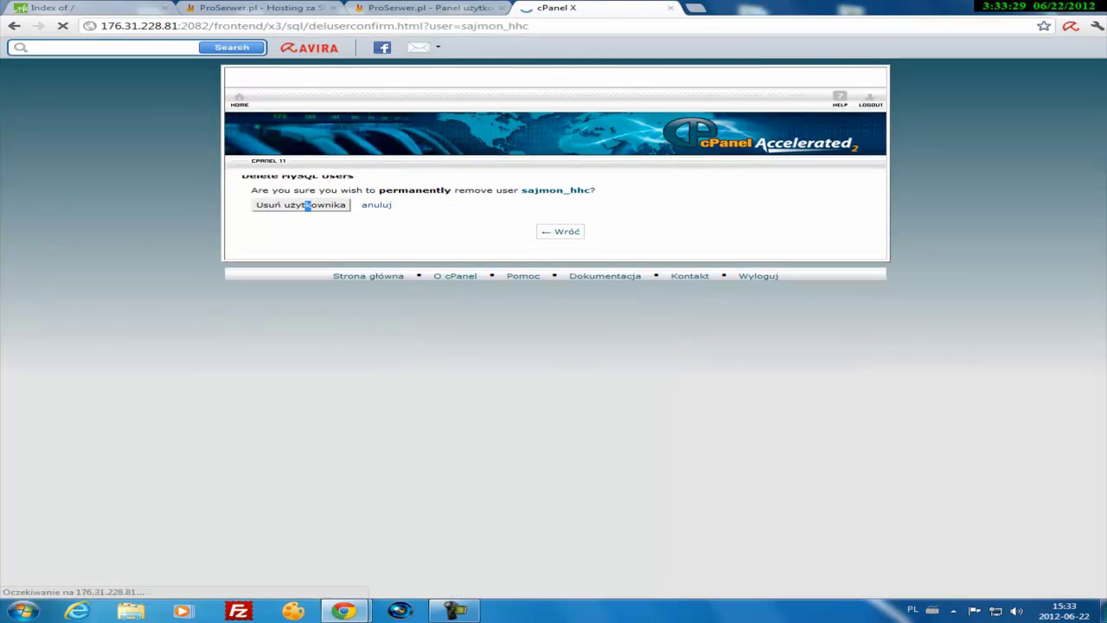
{"action": "left_click", "coordinate": [560, 203]}
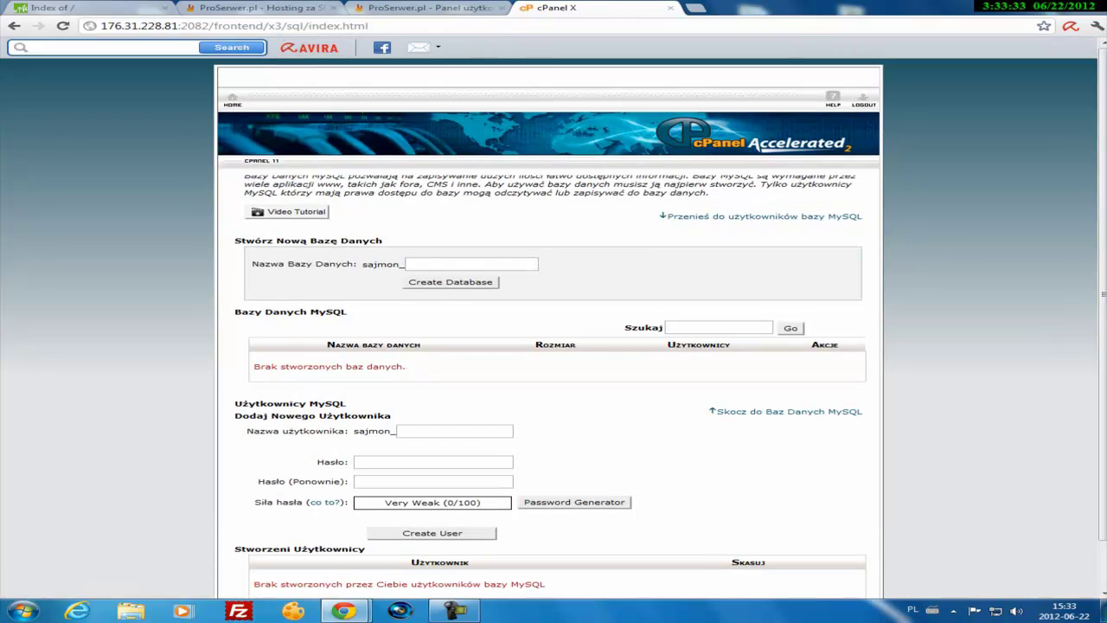
- Create a new MySQL database with p13 after the account prefix and return to the databases page
{"action": "left_click", "coordinate": [472, 264]}
{"action": "type", "text": "p13"}
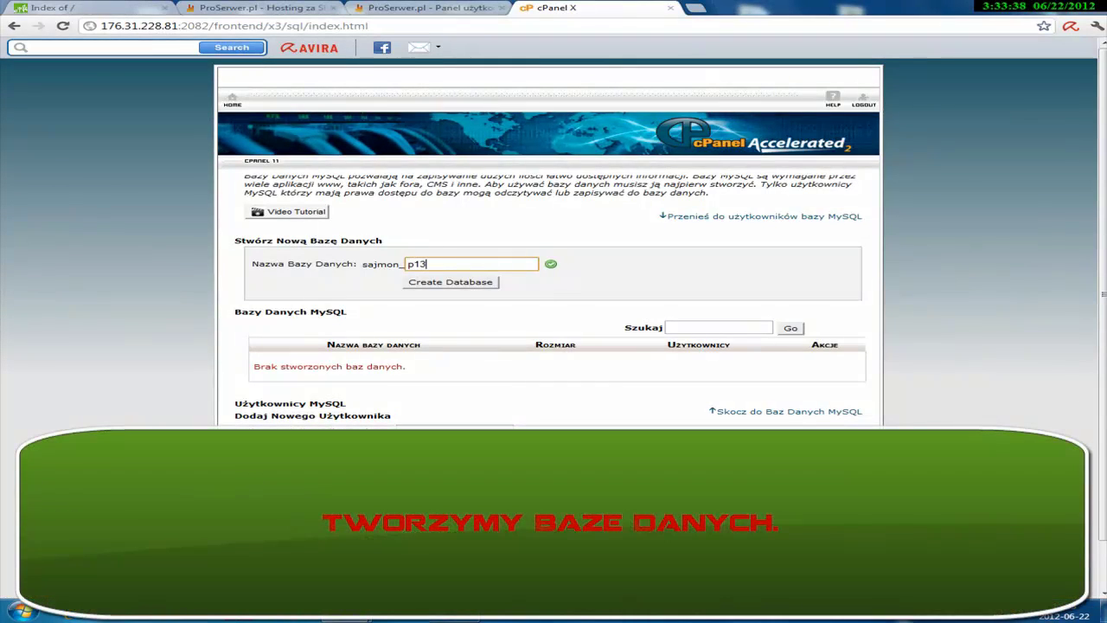
{"action": "left_click", "coordinate": [451, 282]}
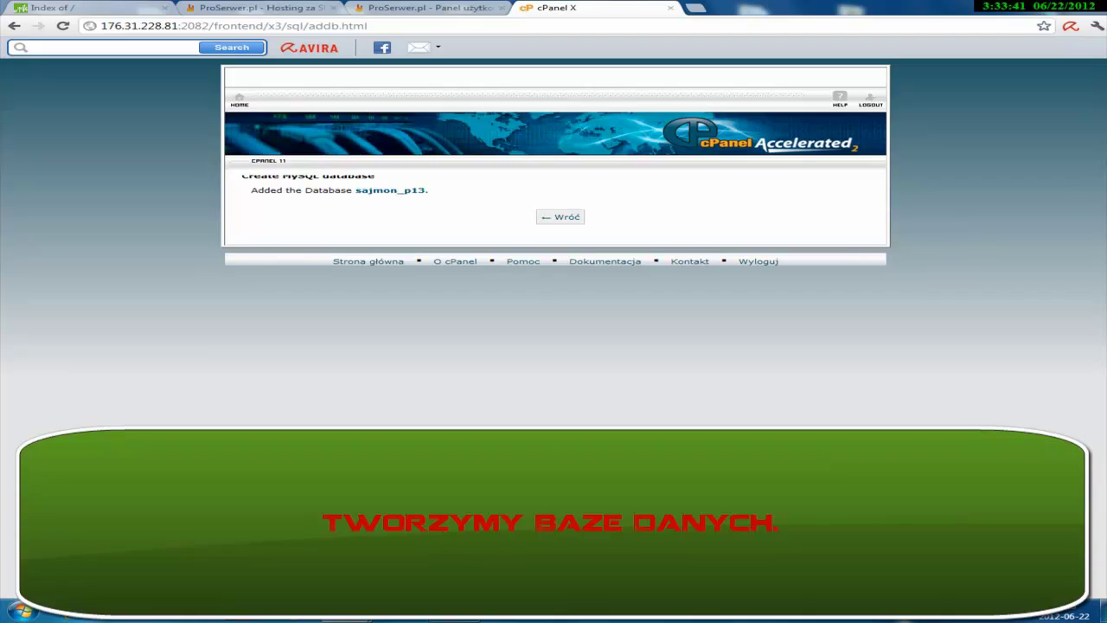
{"action": "left_click", "coordinate": [560, 217]}
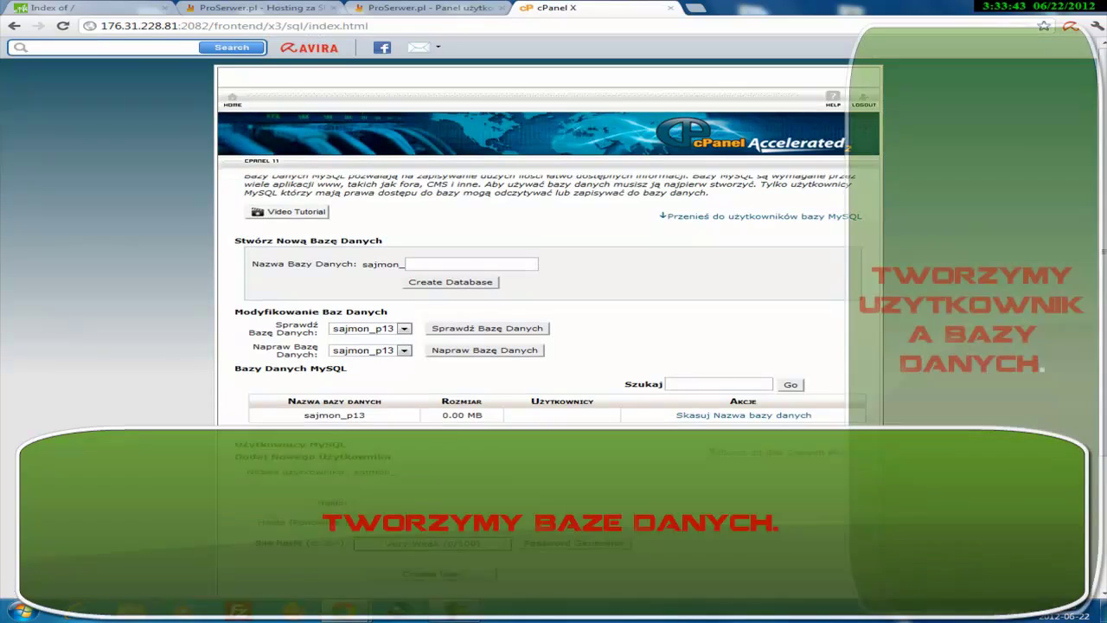
- Create a MySQL user named thc after the account prefix, enter its password in both password fields, and return to the databases page
{"action": "scroll", "coordinate": [548, 328], "scroll_direction": "down", "scroll_amount": 3}
{"action": "double_click", "coordinate": [455, 293]}
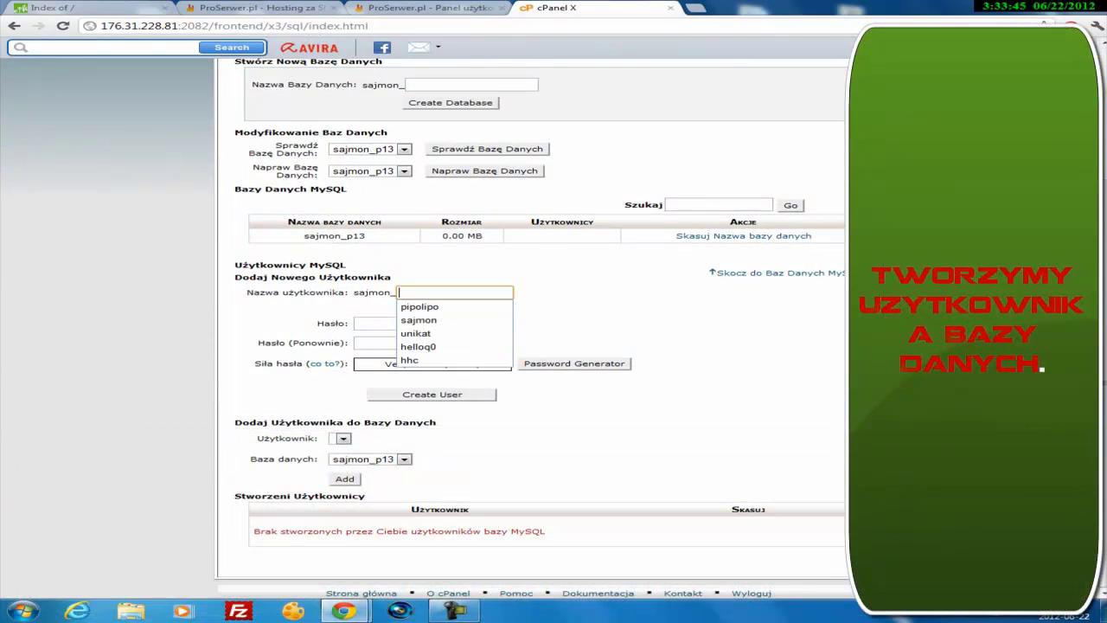
{"action": "type", "text": "thc"}
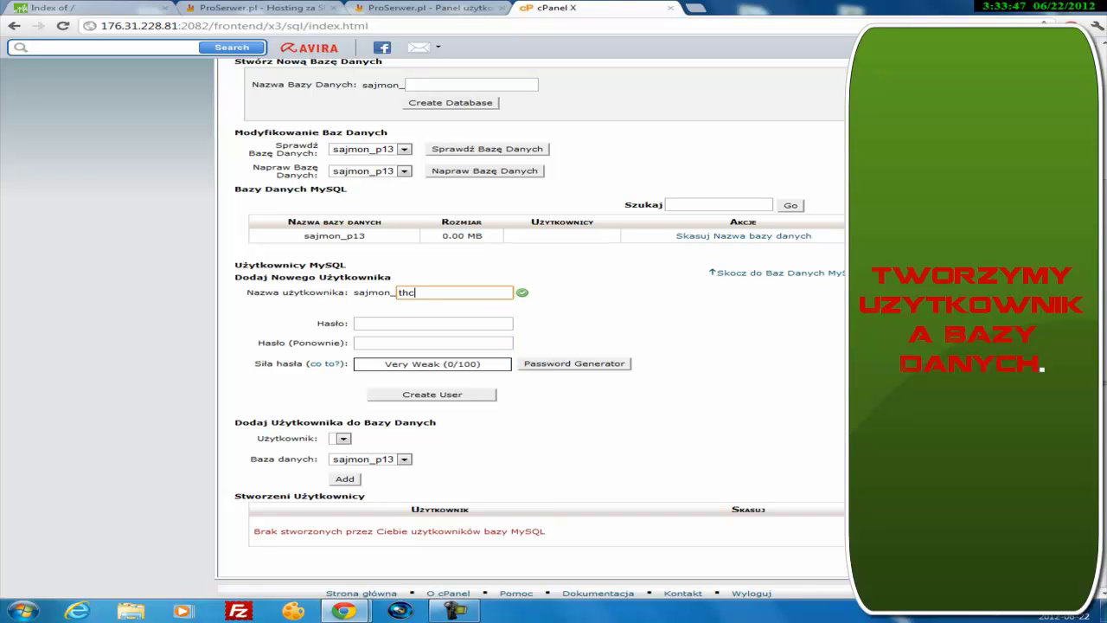
{"action": "key", "text": "Tab"}
{"action": "type", "text": "*****"}
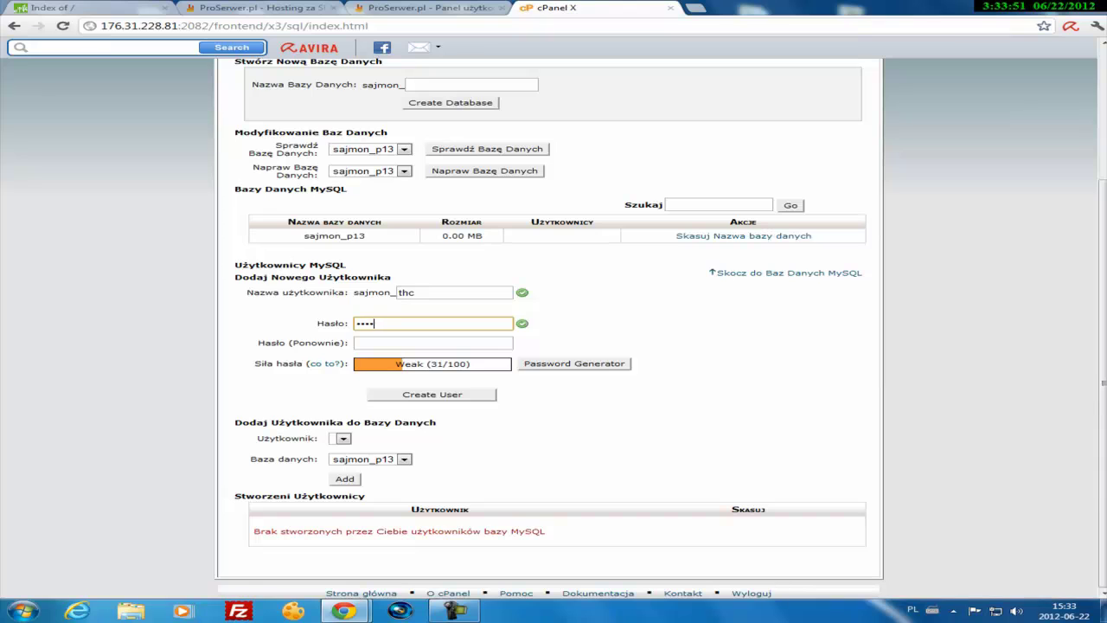
{"action": "type", "text": "**"}
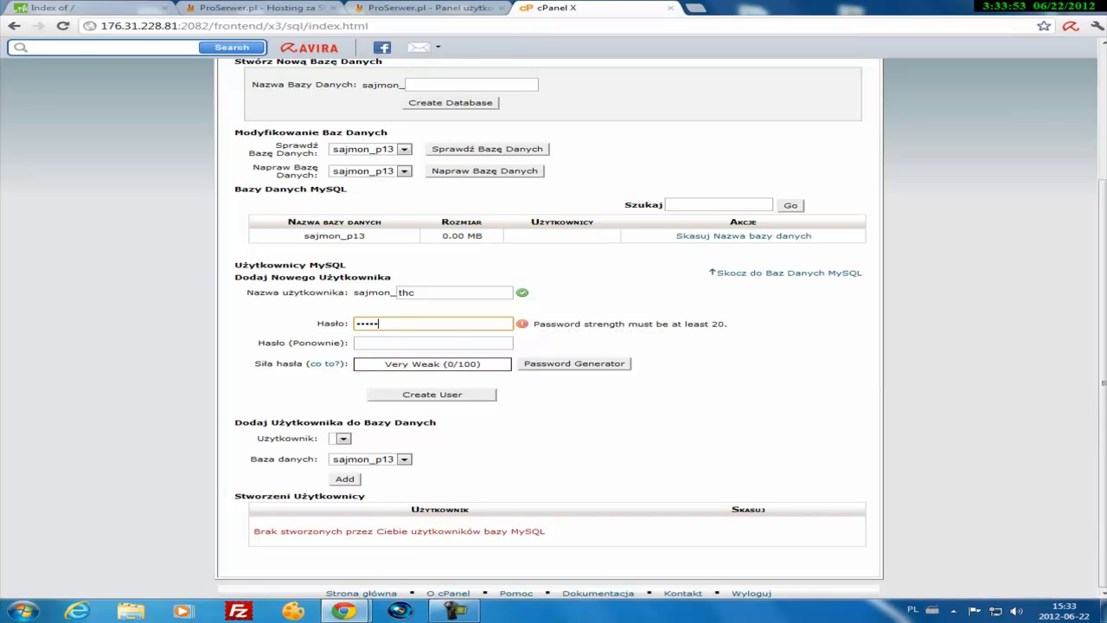
{"action": "key", "text": "Tab"}
{"action": "type", "text": "****"}
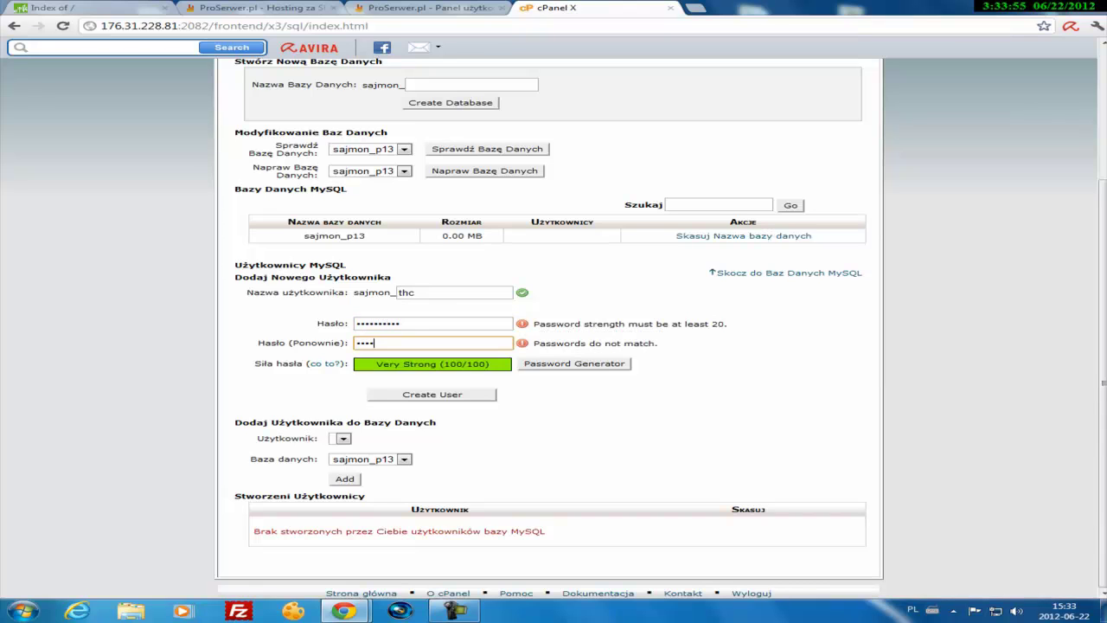
{"action": "type", "text": "******"}
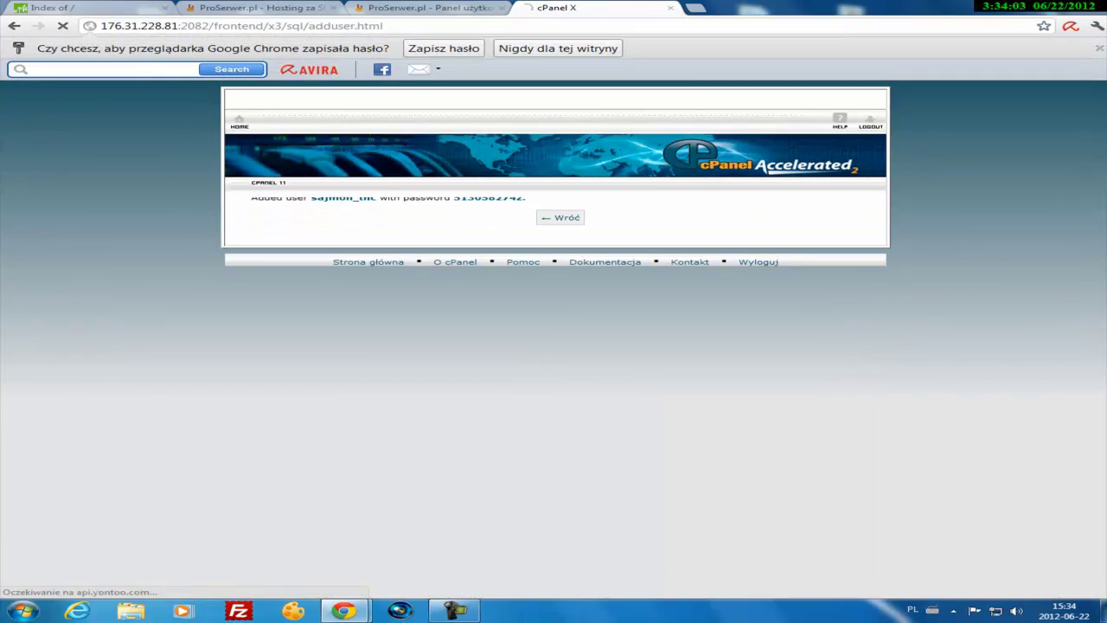
{"action": "left_click", "coordinate": [561, 217]}
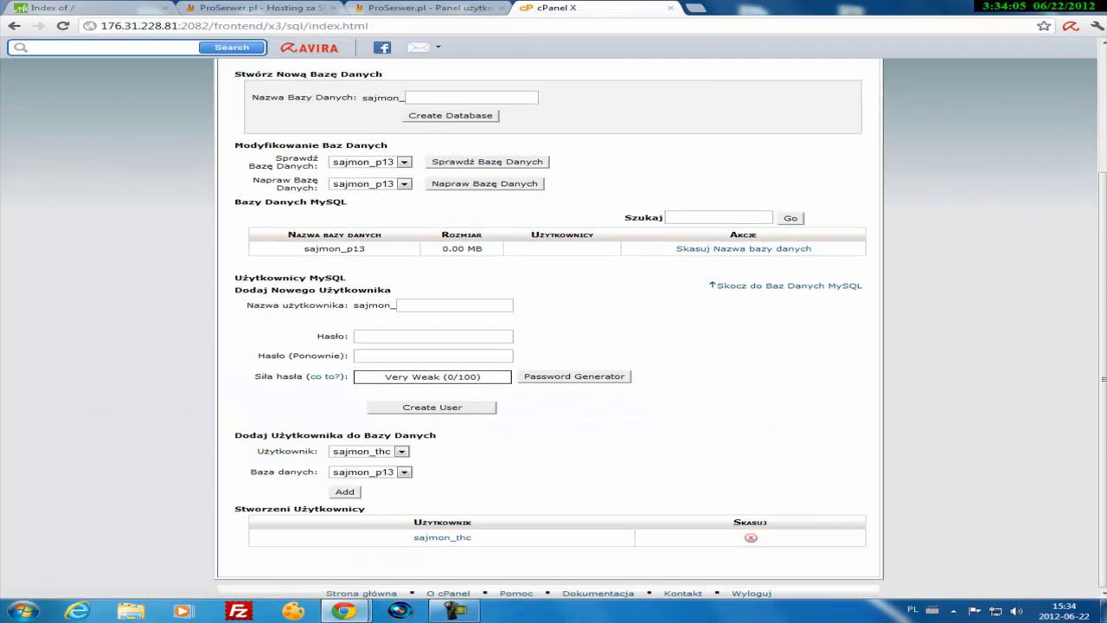
{"action": "scroll", "coordinate": [553, 346], "scroll_direction": "up", "scroll_amount": 2}
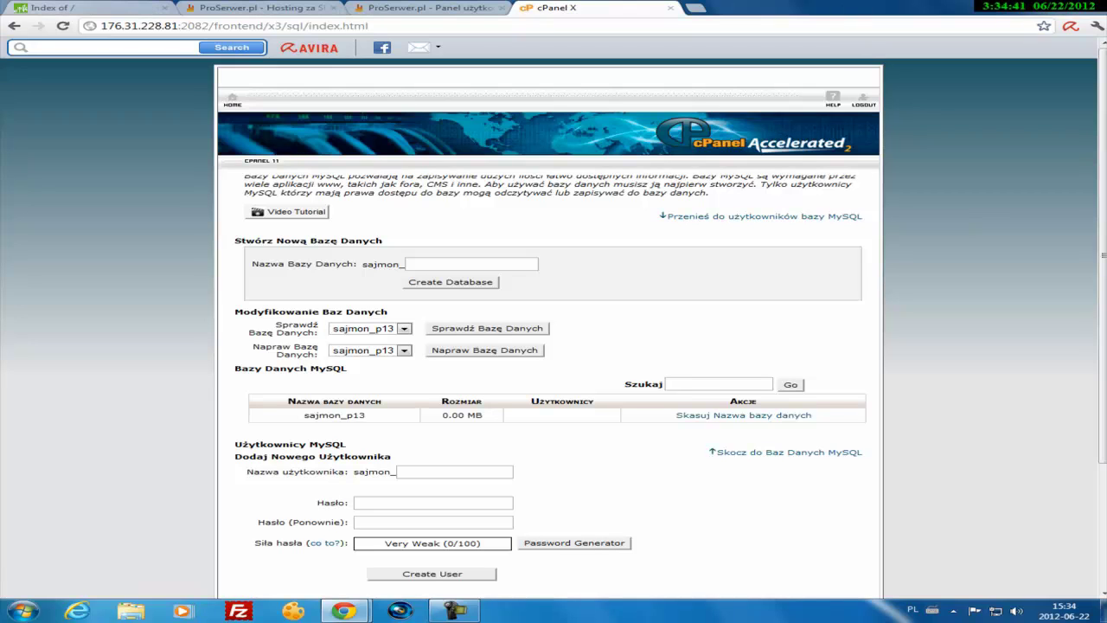
- Switch to FileZilla and fill in the quick connection with server sajmonp13 and the cPanel login as username
{"action": "left_click", "coordinate": [239, 611]}
{"action": "left_click", "coordinate": [1028, 6]}
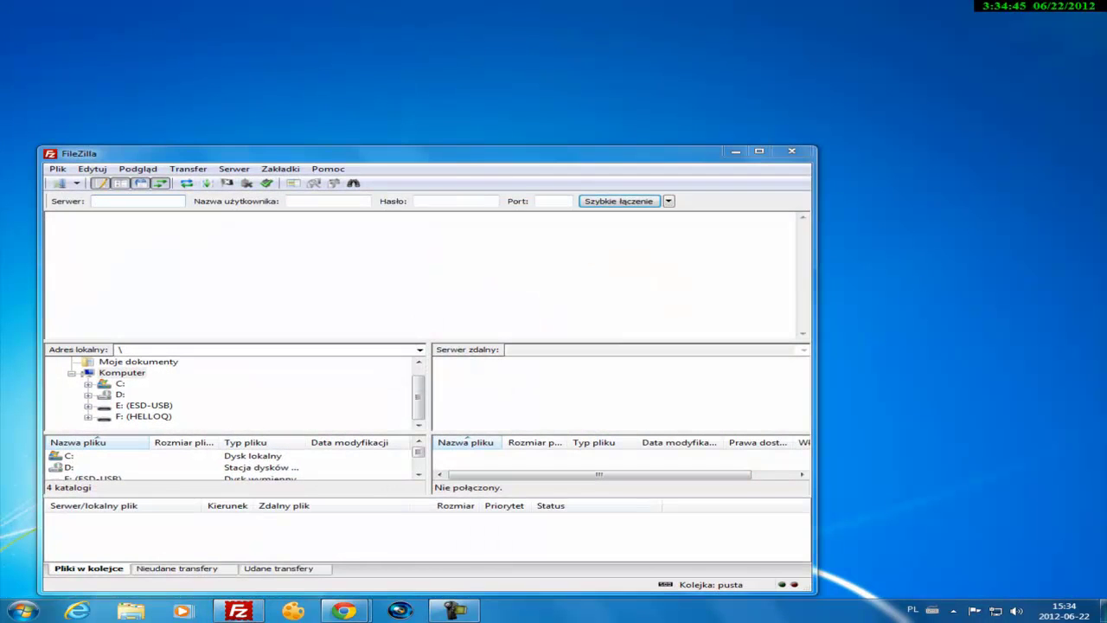
{"action": "left_click_drag", "start_coordinate": [471, 153], "coordinate": [651, 115]}
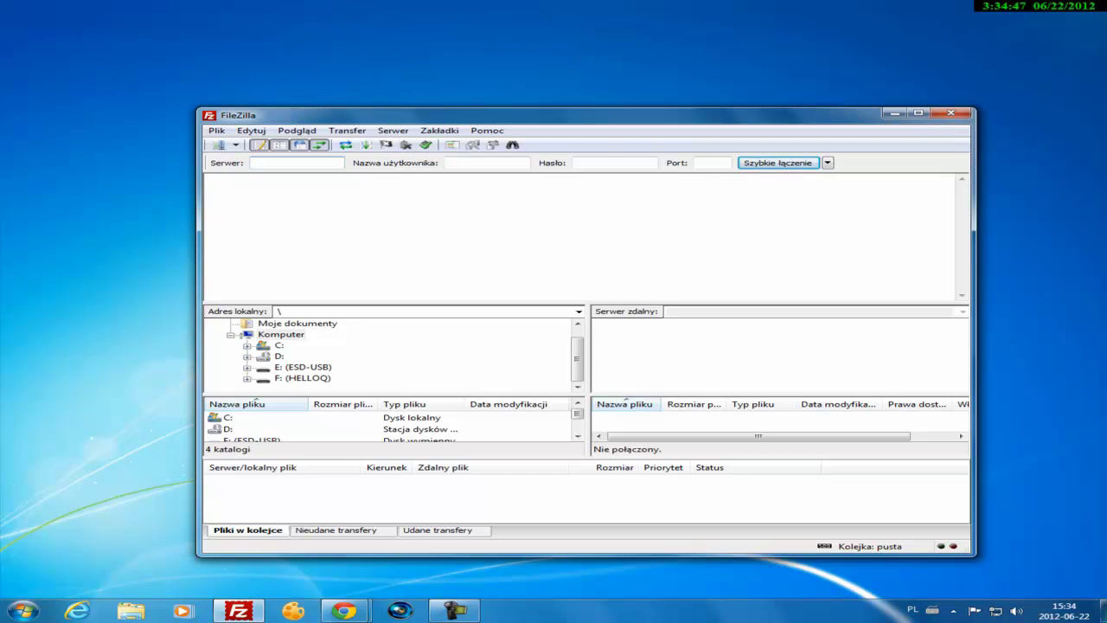
{"action": "type", "text": "s"}
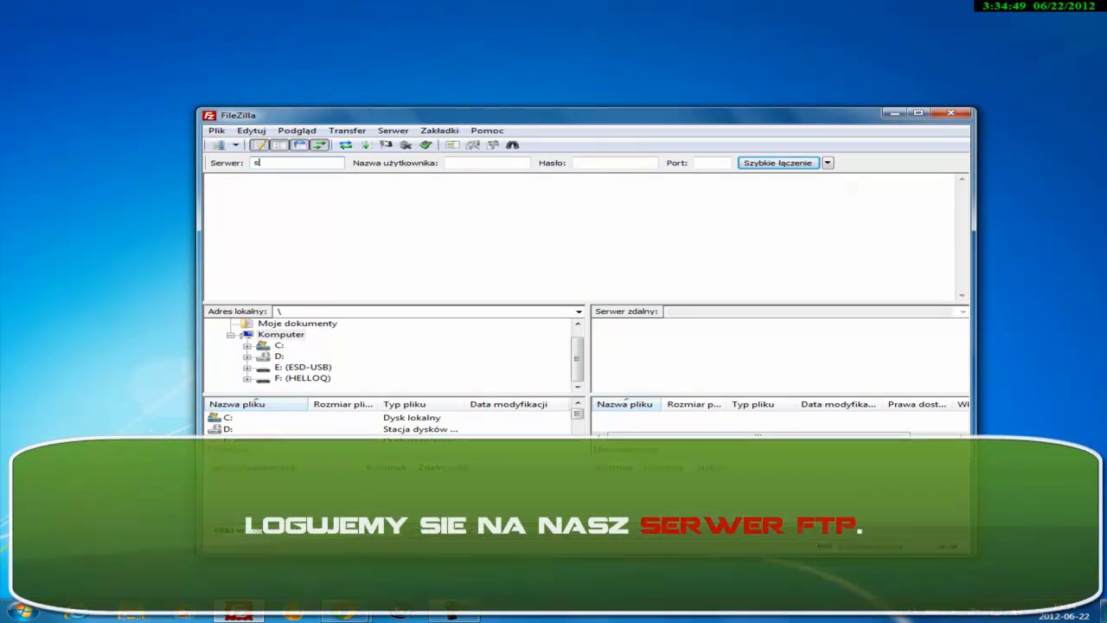
{"action": "type", "text": "ajmon"}
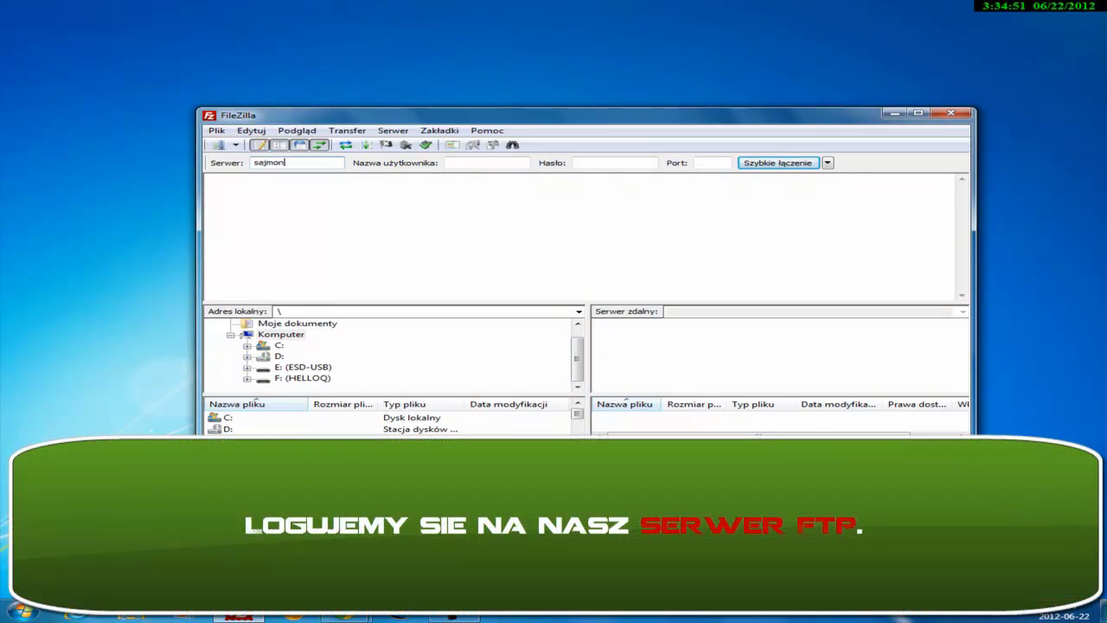
{"action": "type", "text": "p13"}
{"action": "key", "text": "Tab"}
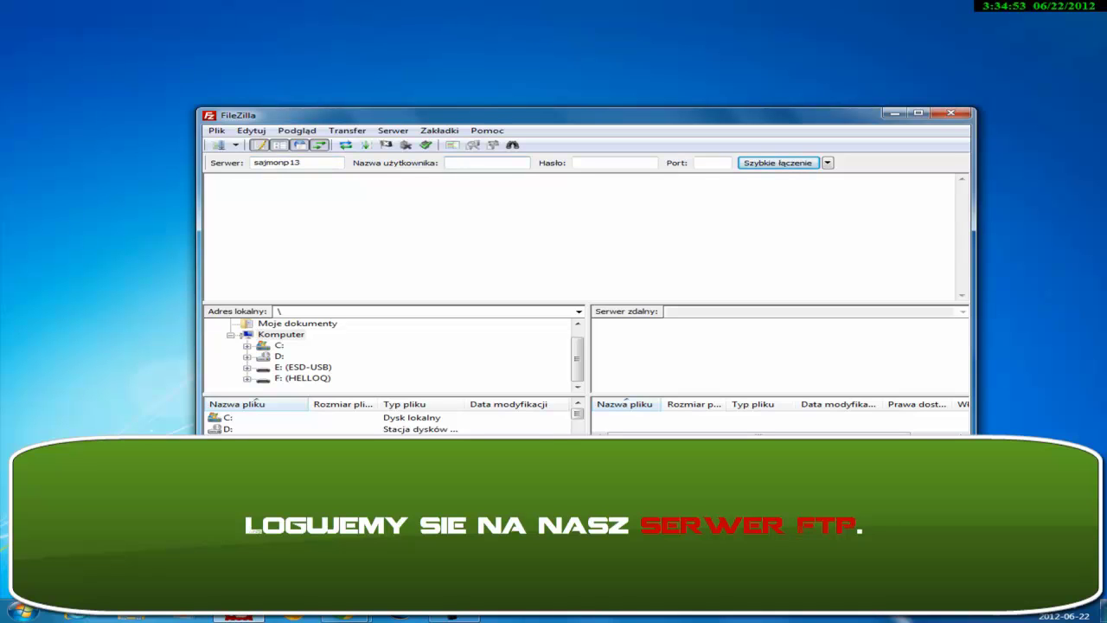
{"action": "type", "text": "sajmon"}
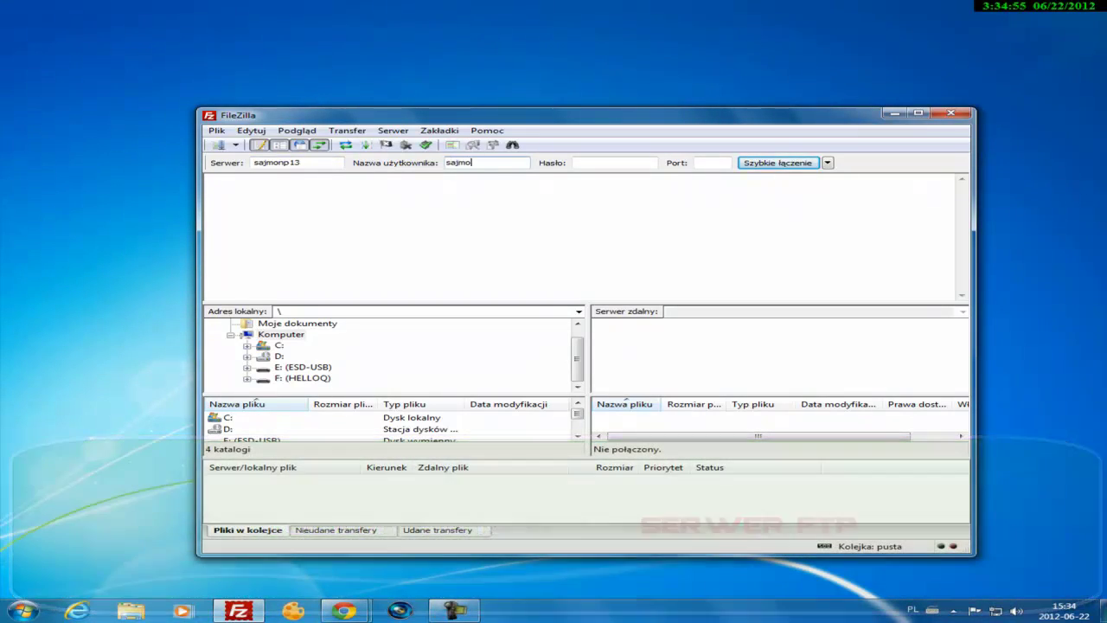
{"action": "key", "text": "Tab"}
{"action": "type", "text": "*****"}
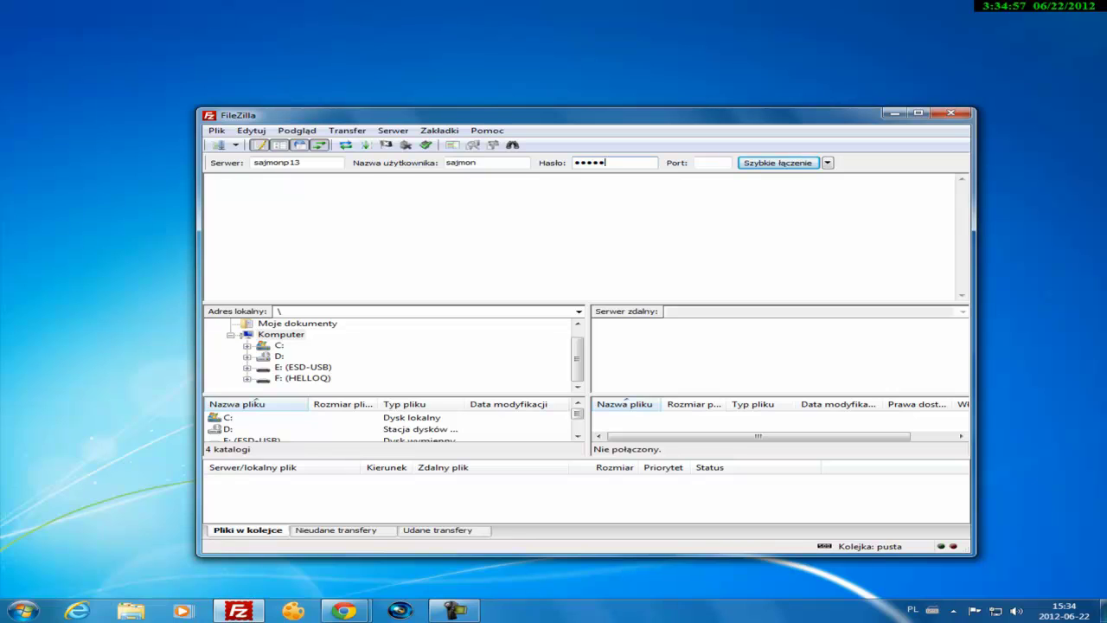
{"action": "key", "text": "BackSpace"}
{"action": "key", "text": "BackSpace"}
{"action": "key", "text": "BackSpace"}
{"action": "key", "text": "BackSpace"}
- Copy the cPanel password from the ProSerwer.pl panel, paste it into FileZilla's password field, and try to connect
{"action": "left_click", "coordinate": [343, 611]}
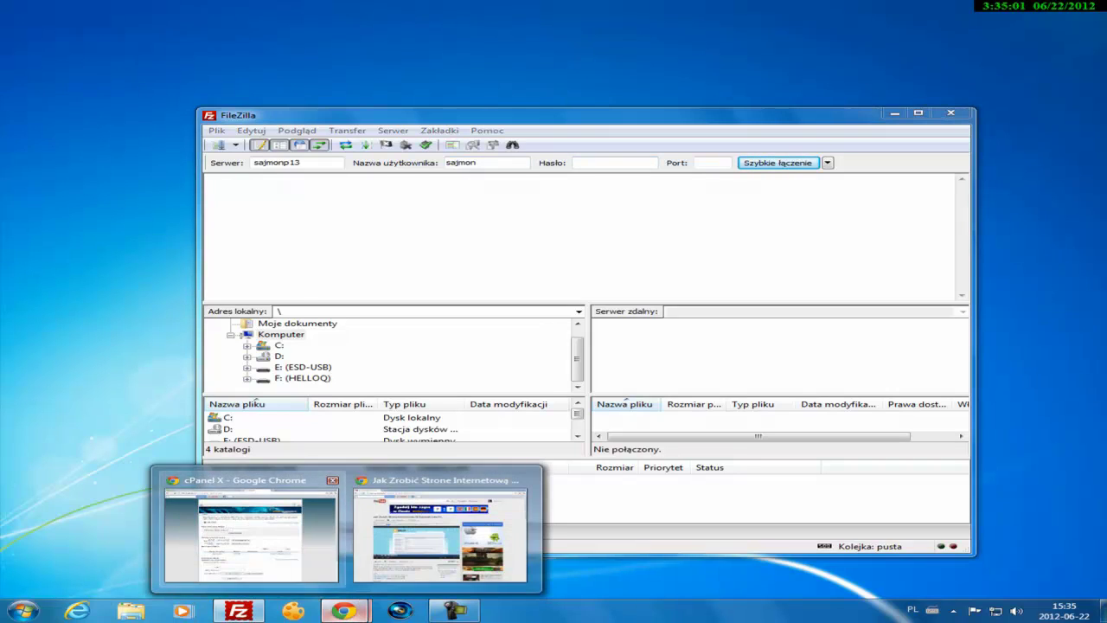
{"action": "left_click", "coordinate": [252, 529]}
{"action": "left_click", "coordinate": [420, 8]}
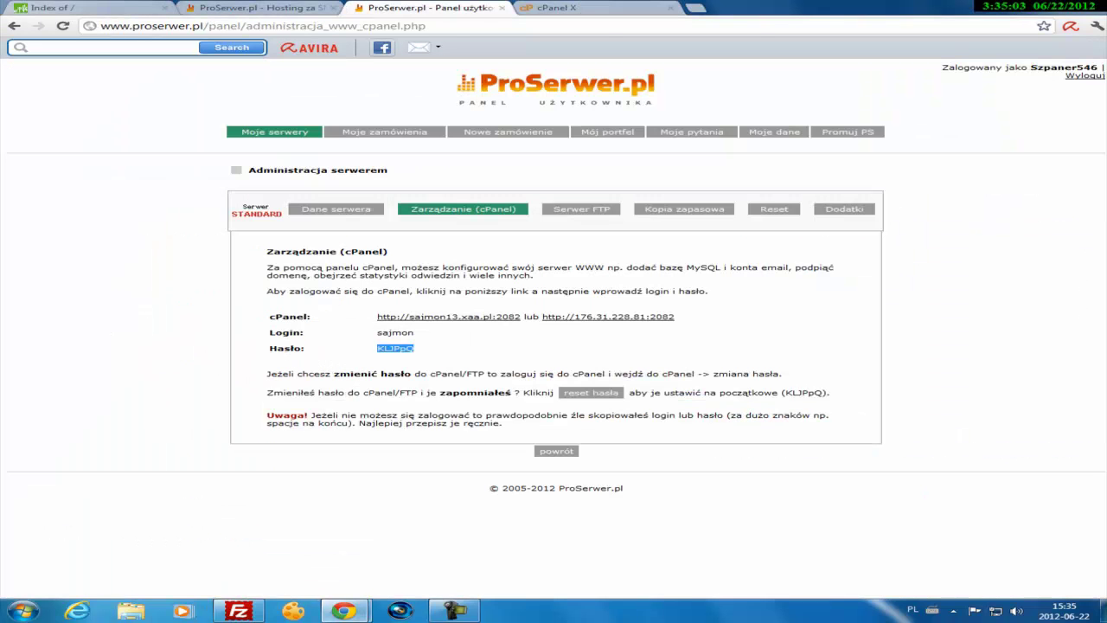
{"action": "right_click", "coordinate": [391, 349]}
{"action": "left_click", "coordinate": [419, 357]}
{"action": "left_click", "coordinate": [1029, 7]}
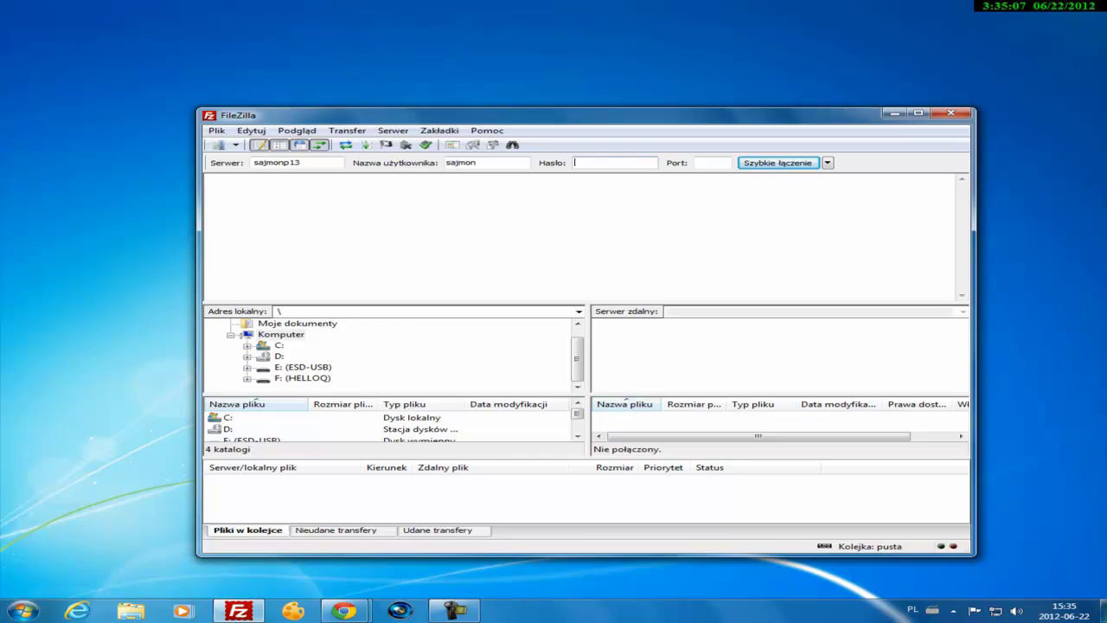
{"action": "key", "text": "ctrl+v"}
{"action": "left_click", "coordinate": [778, 163]}
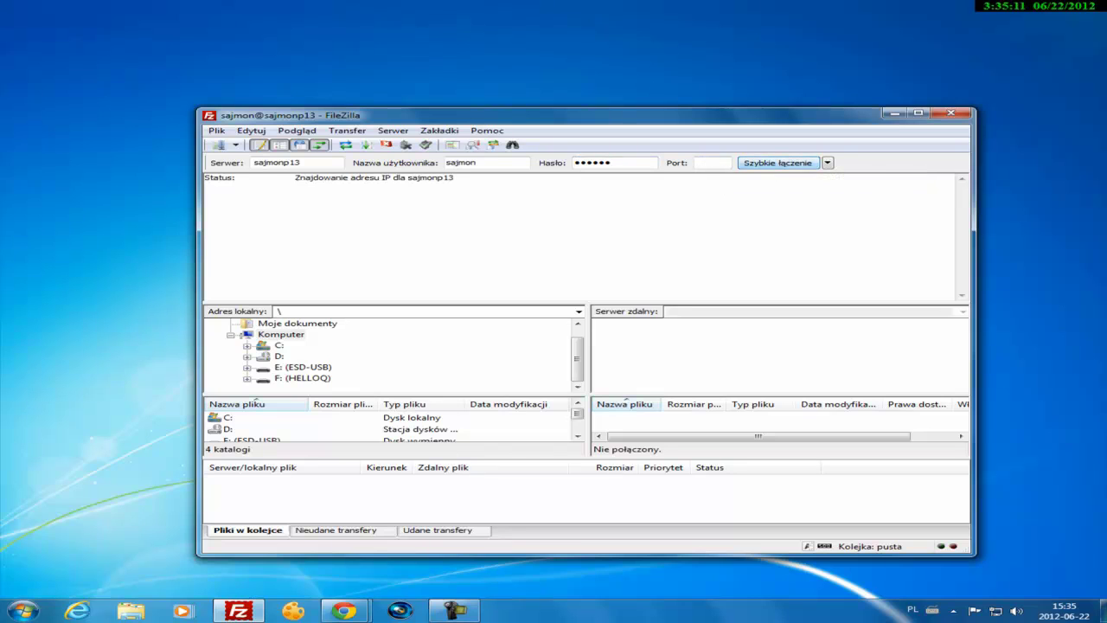
- Check the cPanel address in the ProSerwer.pl panel, correct FileZilla's server to sajmon13, and try connecting again in a new connection tab
{"action": "mouse_move", "coordinate": [344, 610]}
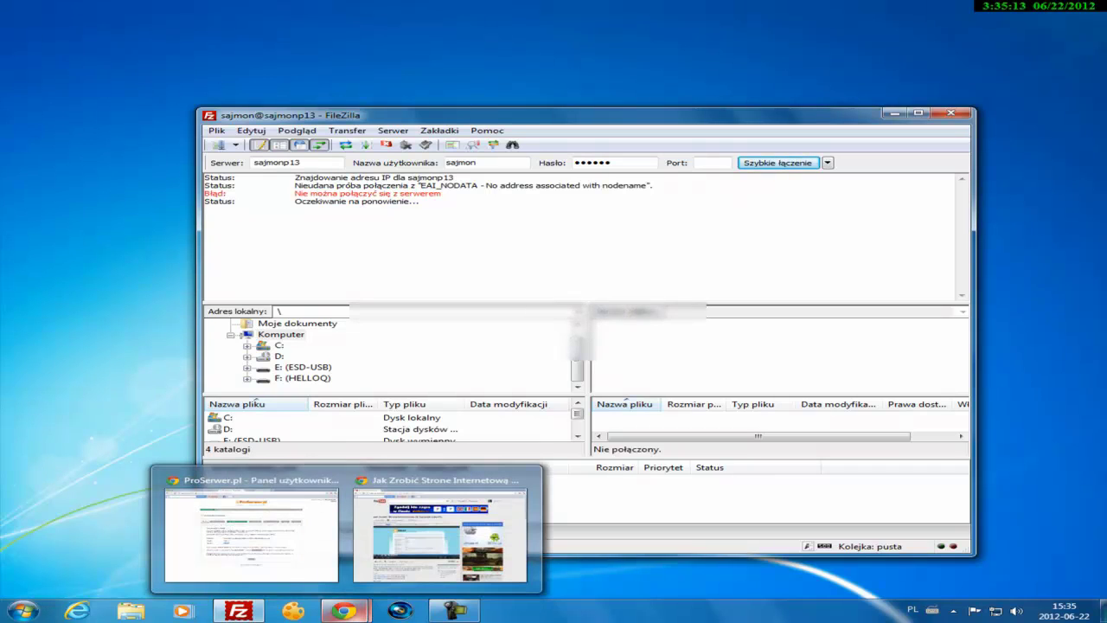
{"action": "left_click", "coordinate": [251, 523]}
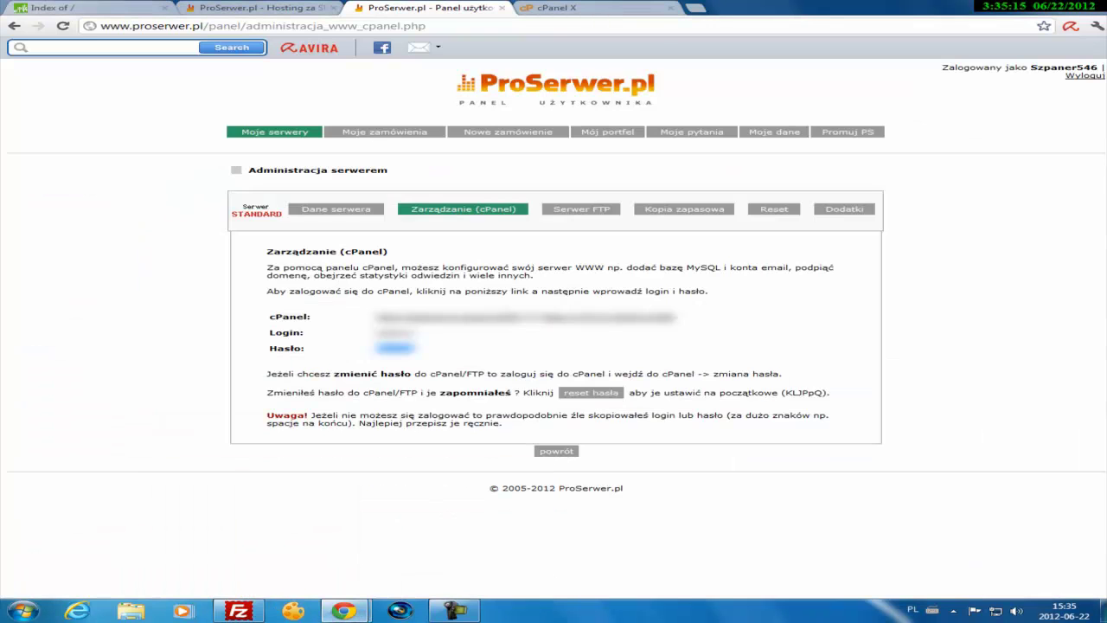
{"action": "left_click", "coordinate": [1032, 8]}
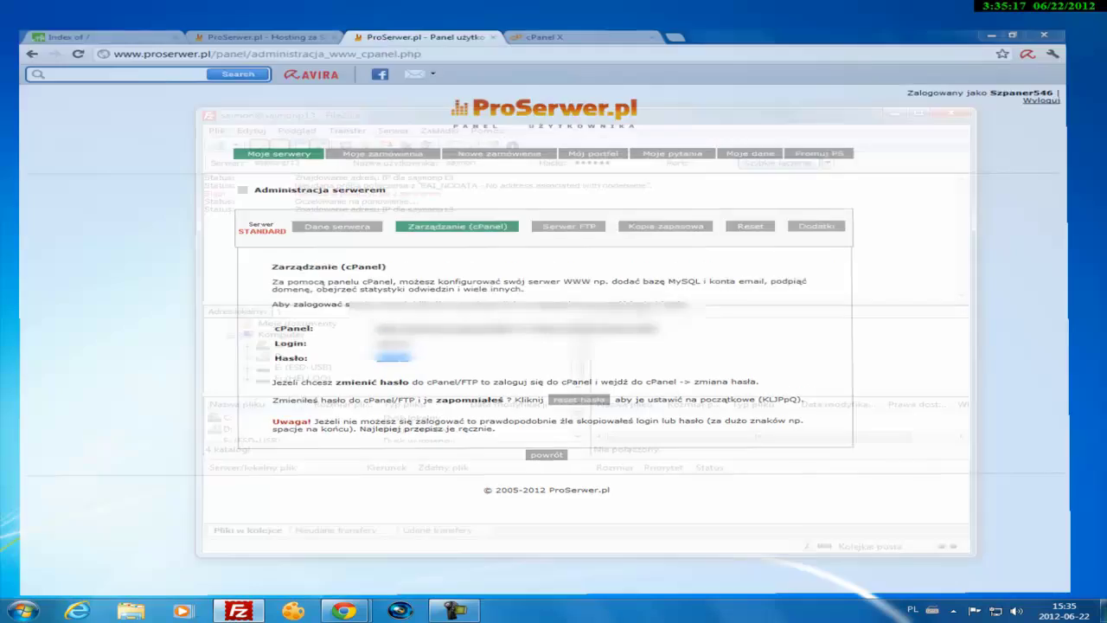
{"action": "left_click", "coordinate": [290, 162]}
{"action": "key", "text": "BackSpace"}
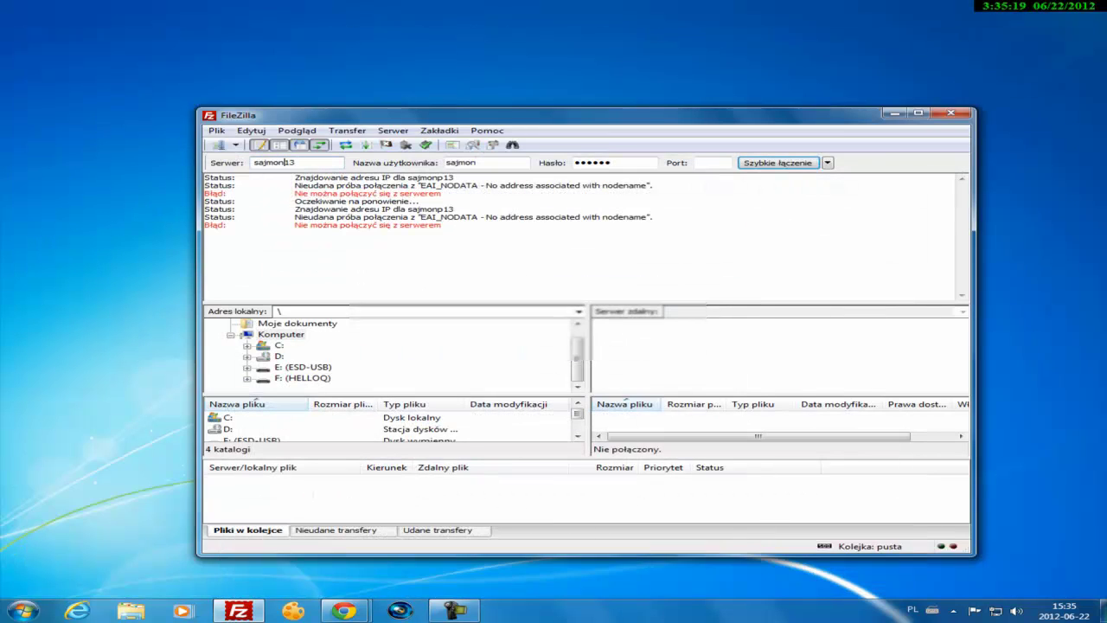
{"action": "left_click", "coordinate": [777, 163]}
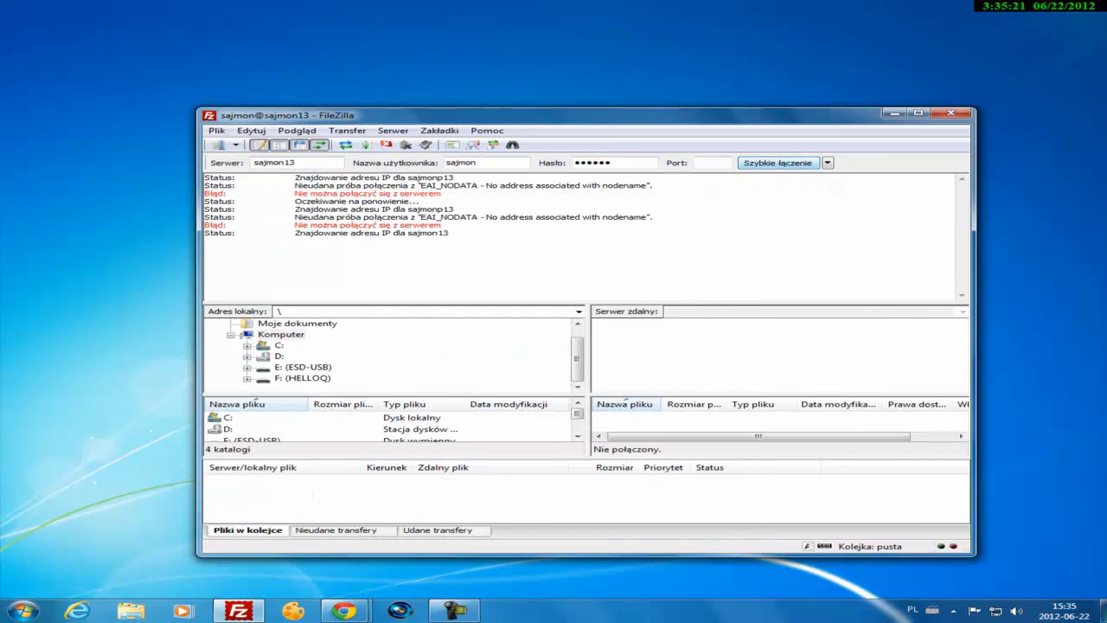
{"action": "left_click", "coordinate": [778, 163]}
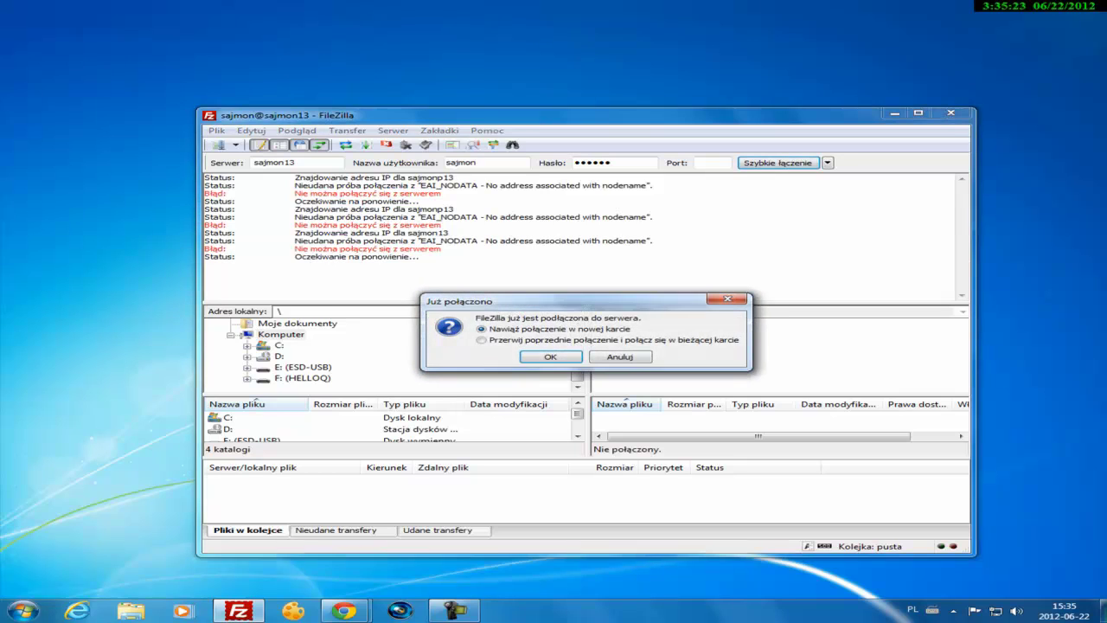
{"action": "left_click", "coordinate": [554, 353]}
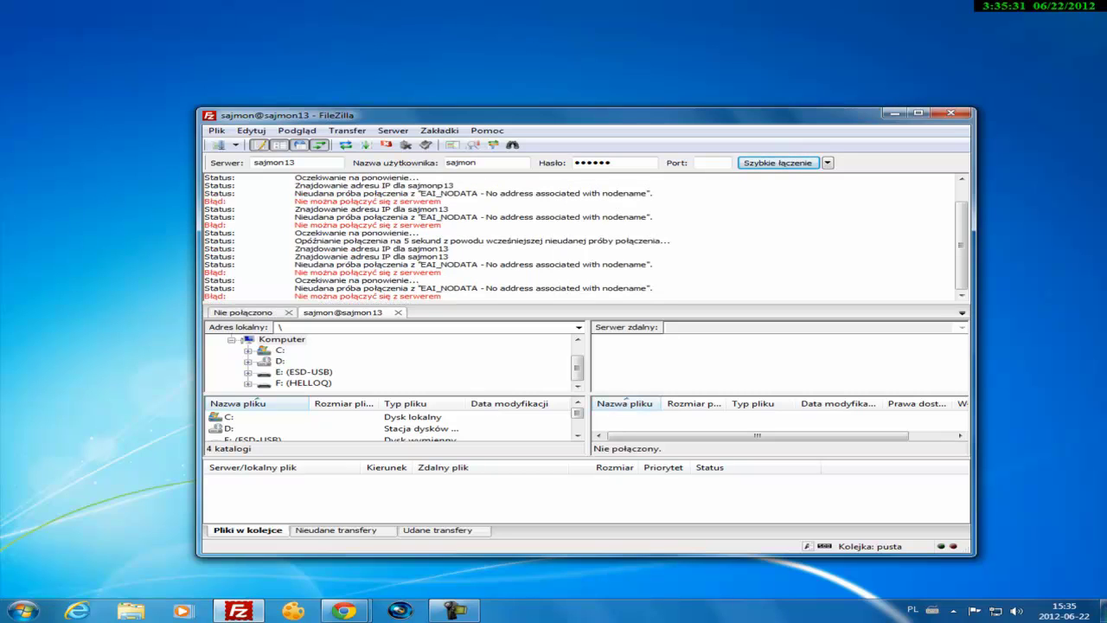
{"action": "left_click", "coordinate": [297, 163]}
{"action": "left_click", "coordinate": [255, 162]}
{"action": "type", "text": "htt"}
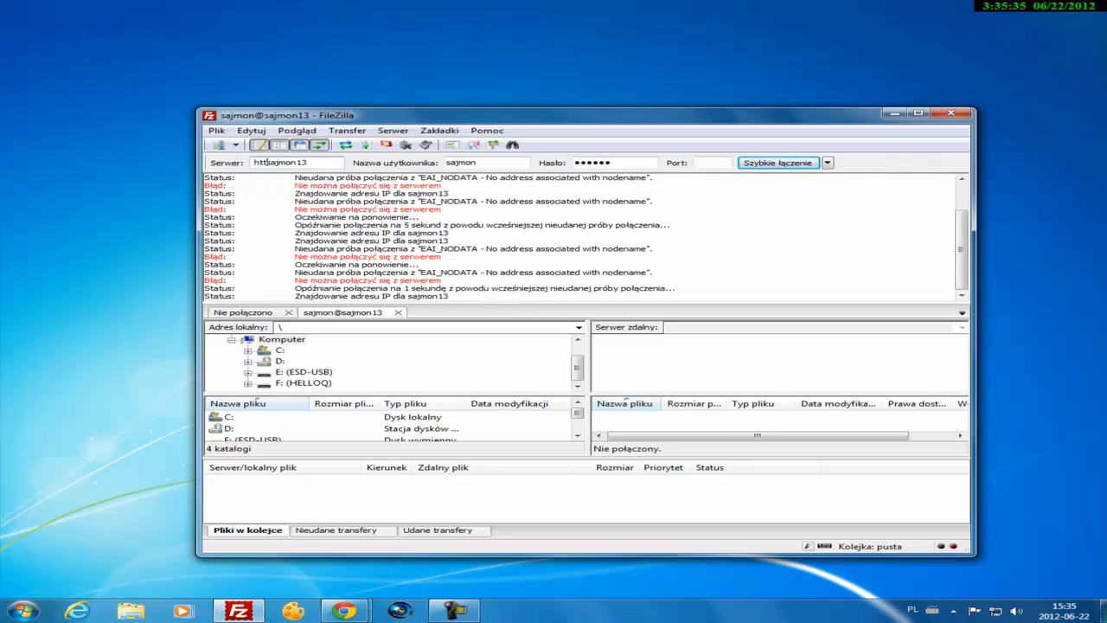
{"action": "type", "text": "p://"}
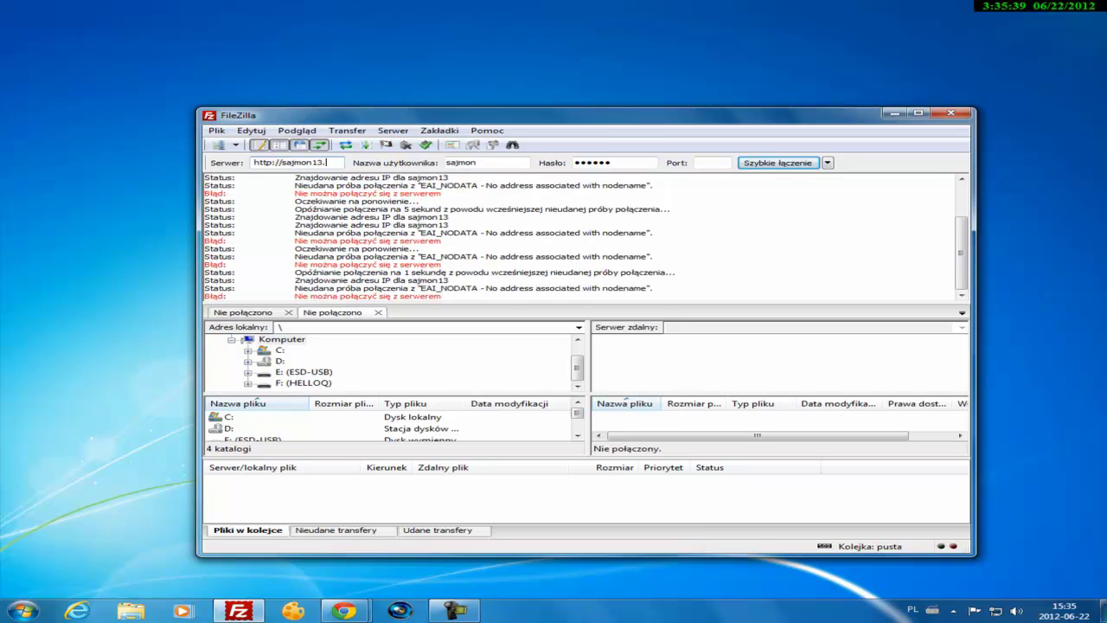
{"action": "type", "text": ".xaa.pl"}
{"action": "key", "text": "Return"}
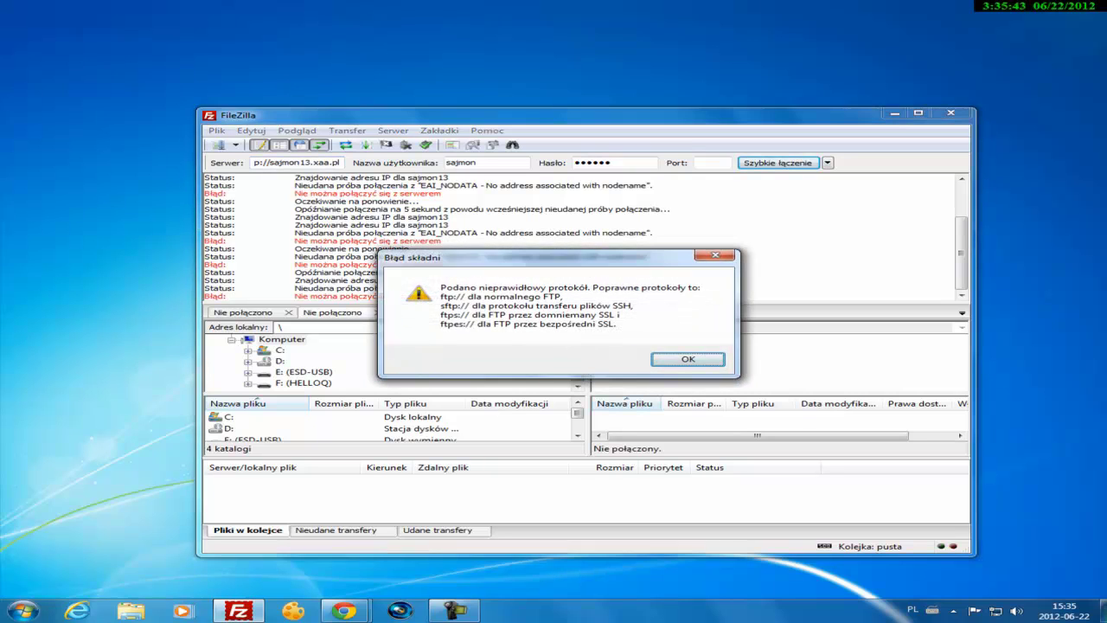
{"action": "key", "text": "Return"}
{"action": "key", "text": "Return"}
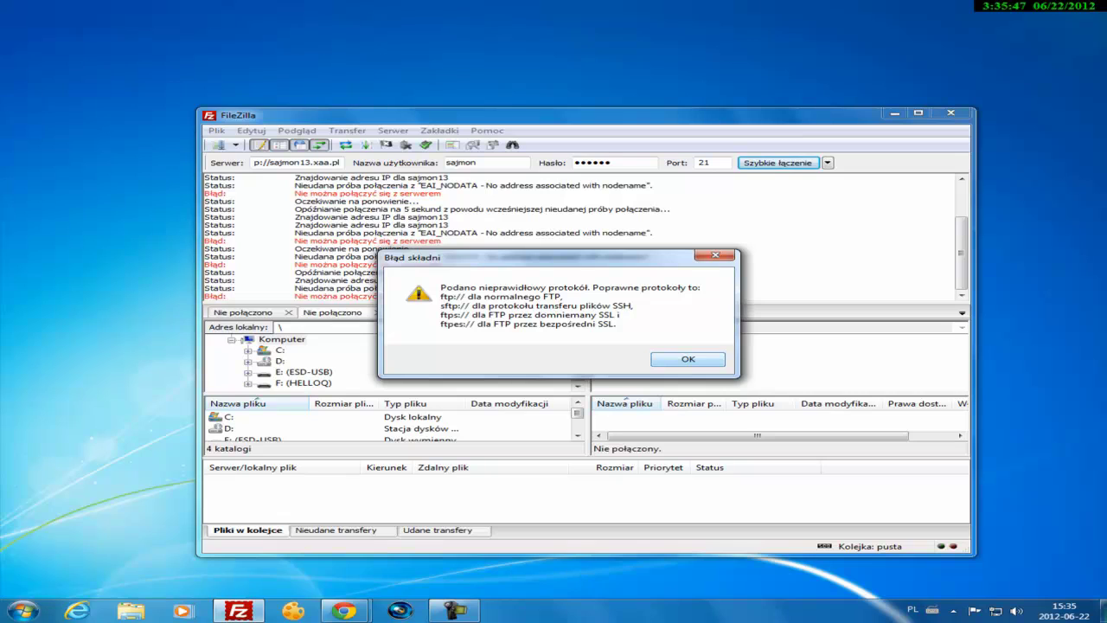
{"action": "key", "text": "Return"}
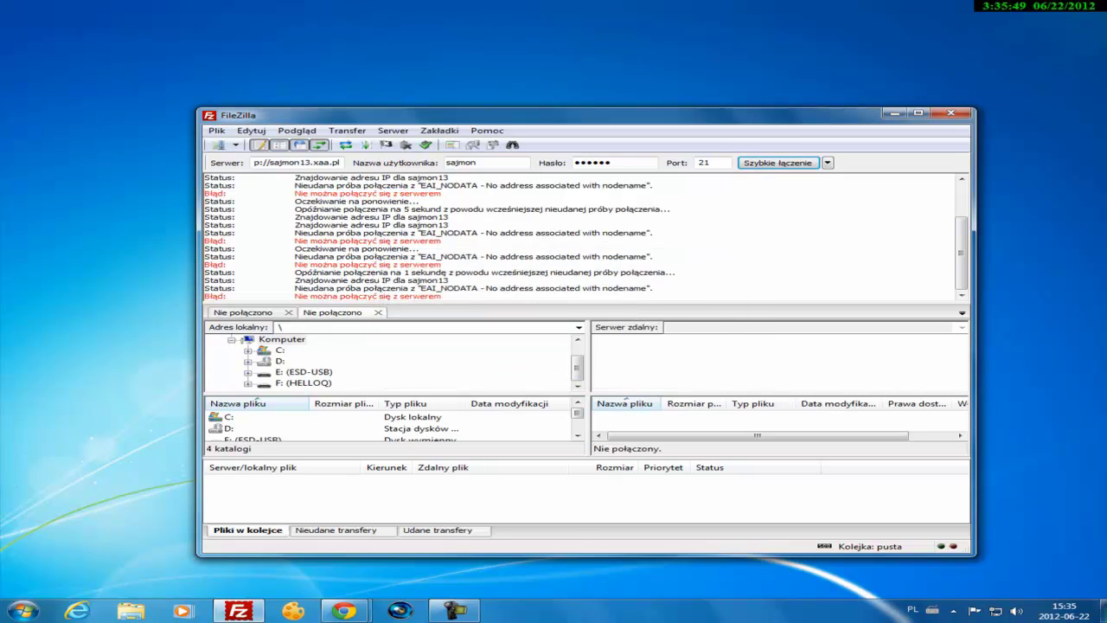
{"action": "left_click_drag", "start_coordinate": [270, 163], "coordinate": [238, 163]}
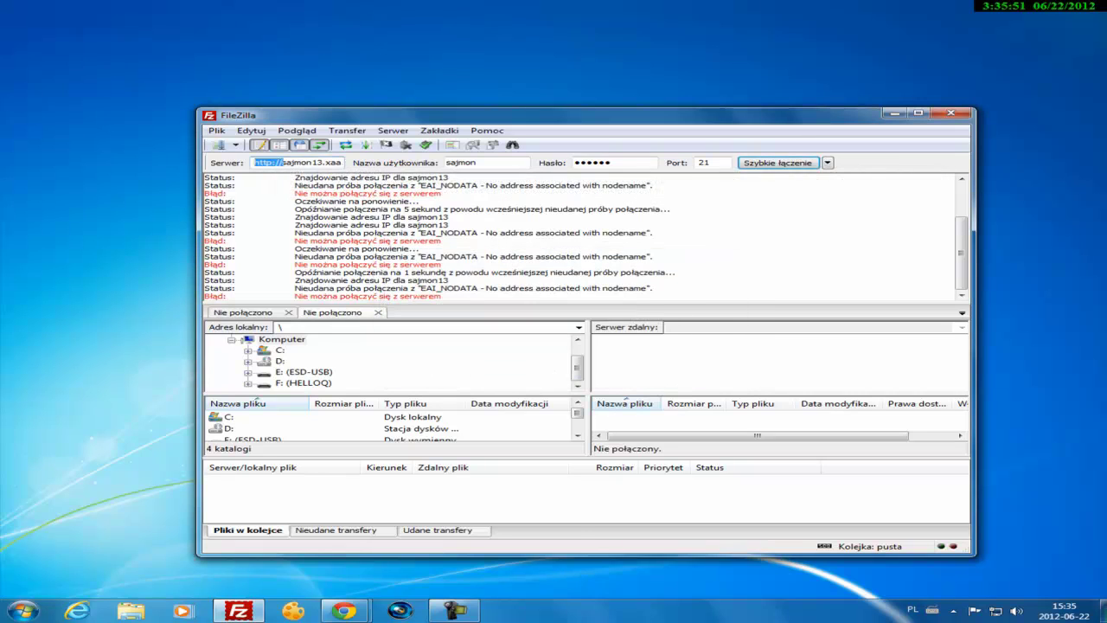
{"action": "type", "text": "www."}
{"action": "key", "text": "Return"}
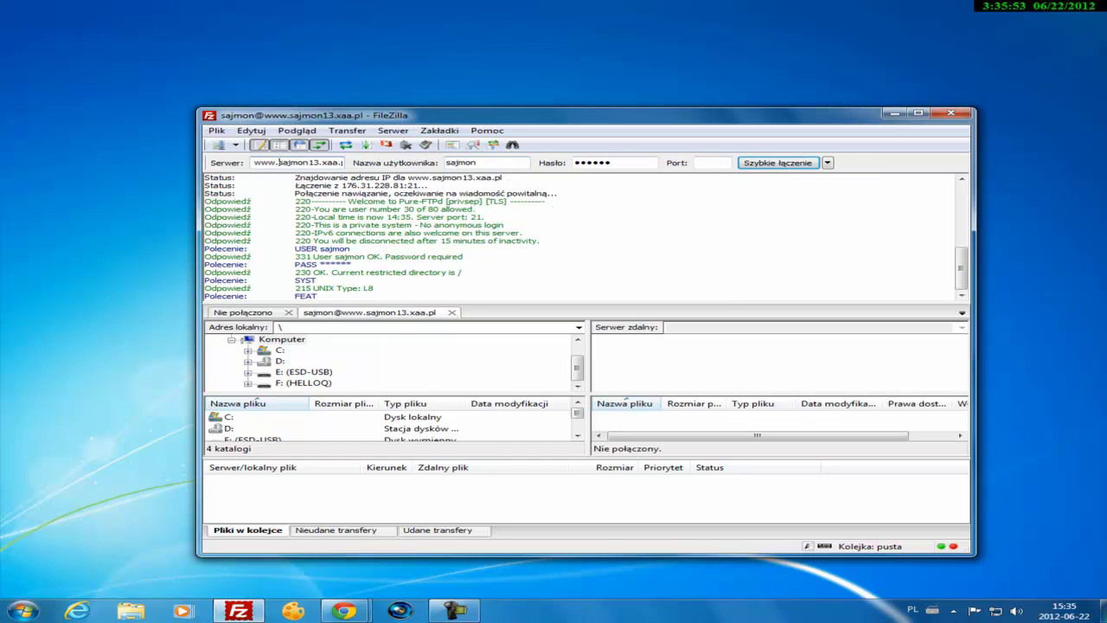
- Reposition the FileZilla window and enlarge the local and remote file lists
{"action": "left_click_drag", "start_coordinate": [432, 115], "coordinate": [370, 76]}
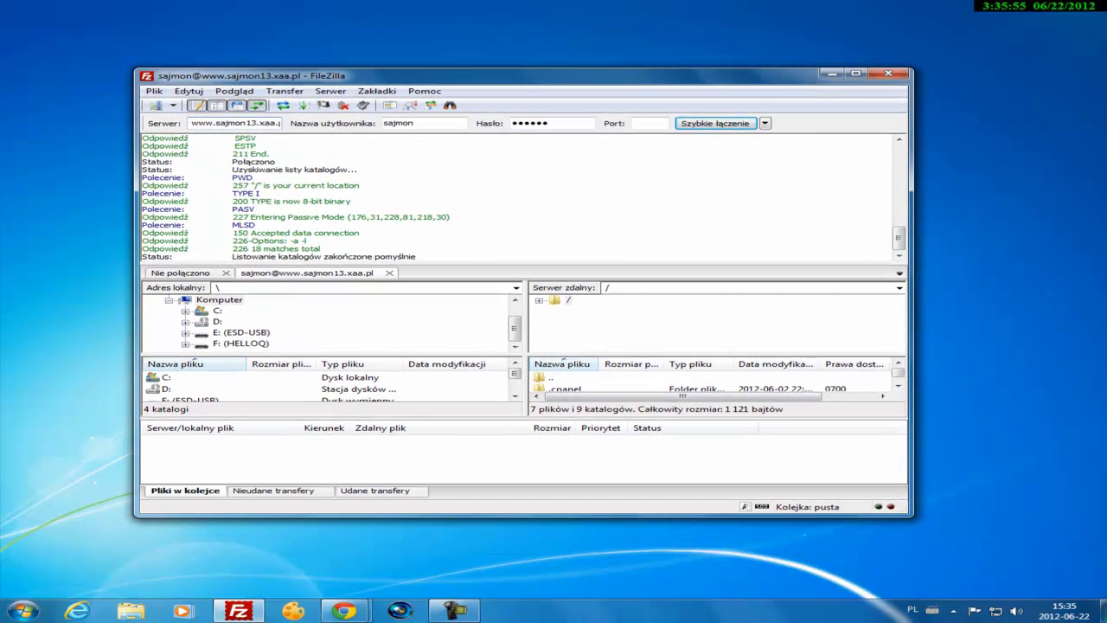
{"action": "left_click_drag", "start_coordinate": [563, 355], "coordinate": [563, 343]}
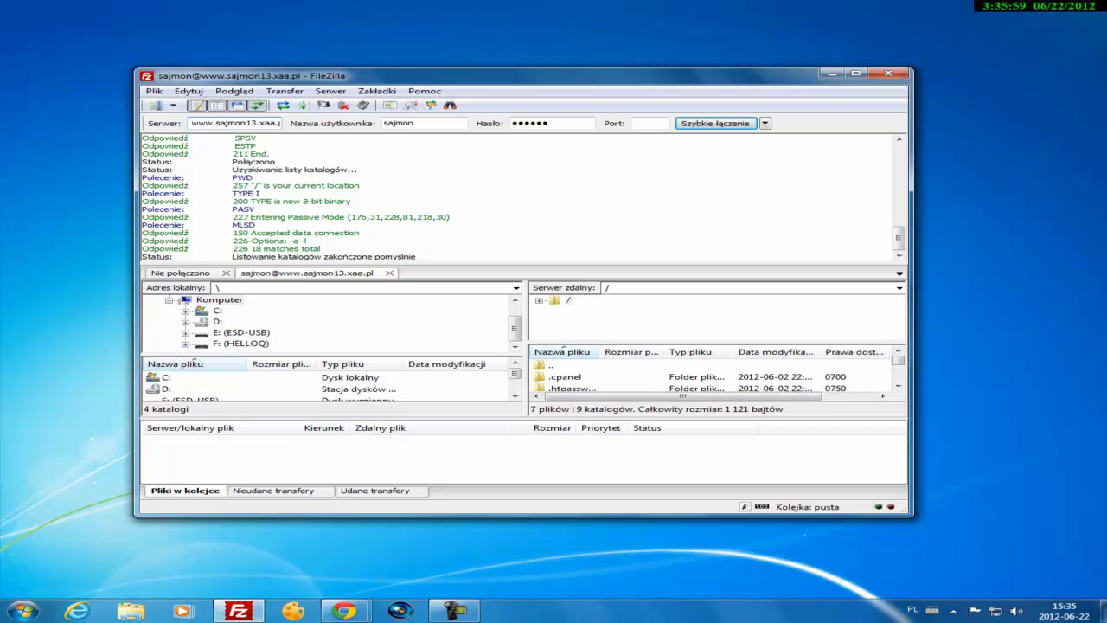
{"action": "left_click_drag", "start_coordinate": [196, 358], "coordinate": [195, 272]}
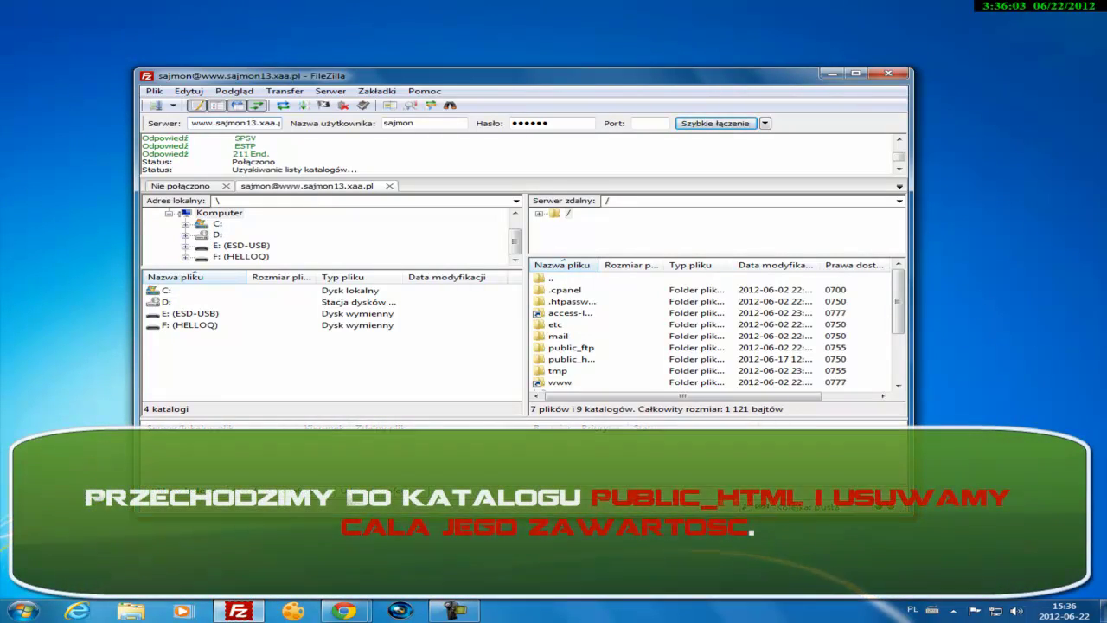
- Open the remote public_html folder and delete all the files and folders in it, confirming the deletion
{"action": "double_click", "coordinate": [572, 359]}
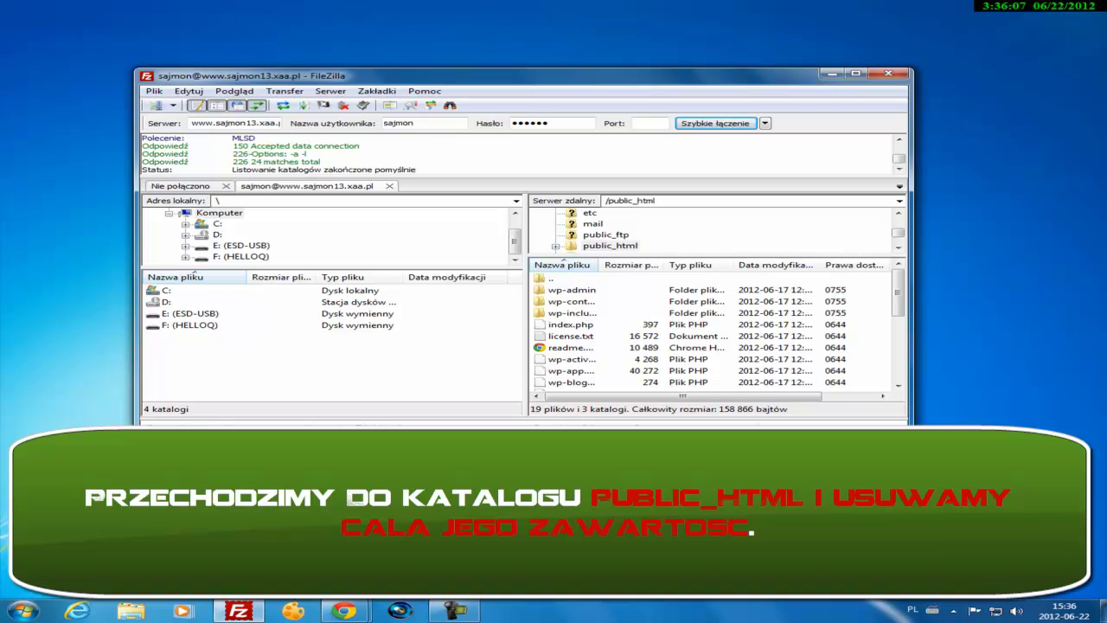
{"action": "mouse_move", "coordinate": [898, 292]}
{"action": "left_mouse_down"}
{"action": "mouse_move", "coordinate": [898, 356]}
{"action": "mouse_move", "coordinate": [898, 291]}
{"action": "left_mouse_up"}
{"action": "left_click", "coordinate": [572, 289]}
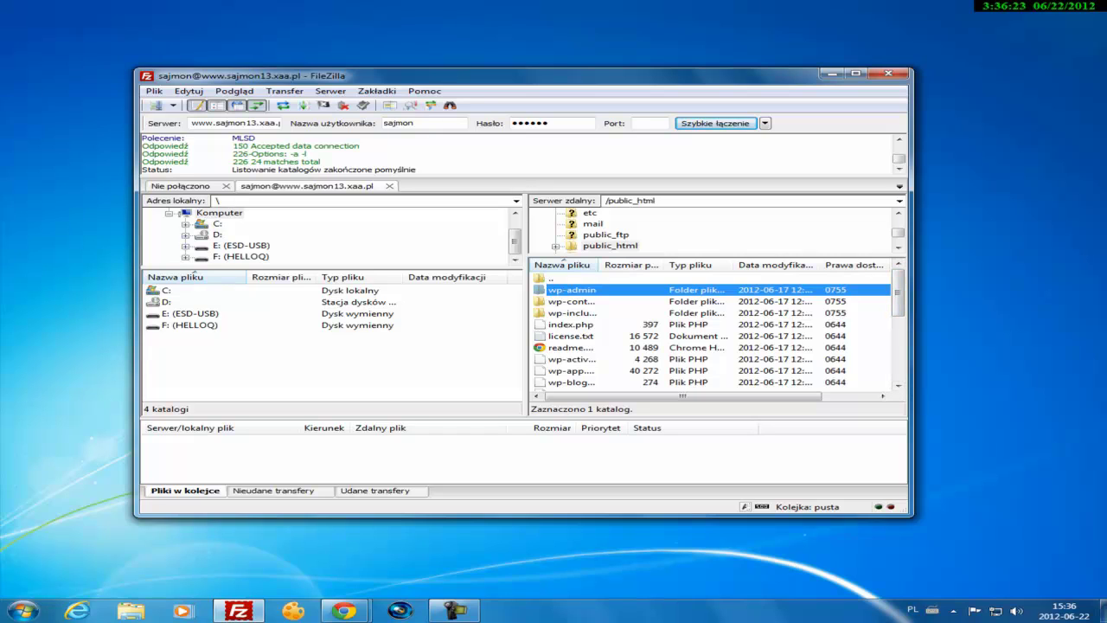
{"action": "key", "text": "End"}
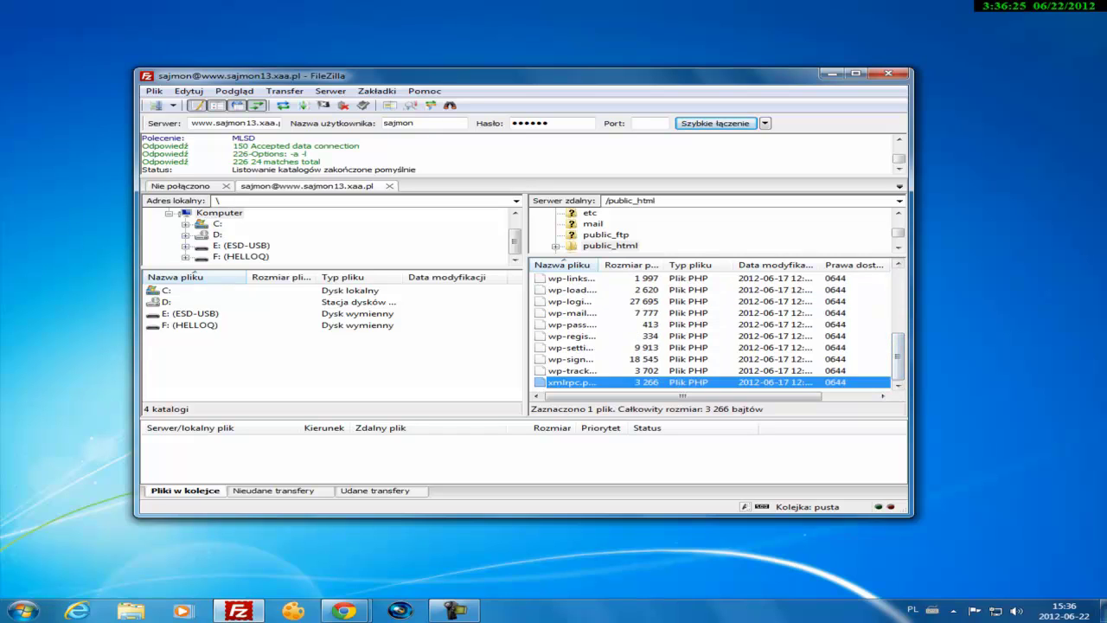
{"action": "key", "text": "shift+Up"}
{"action": "key", "text": "shift+Up"}
{"action": "key", "text": "shift+Up"}
{"action": "key", "text": "shift+Up"}
{"action": "key", "text": "shift+Up"}
{"action": "key", "text": "shift+Up"}
{"action": "key", "text": "shift+Up"}
{"action": "key", "text": "shift+Up"}
{"action": "key", "text": "shift+Up"}
{"action": "key", "text": "shift+Up"}
{"action": "key", "text": "shift+Up"}
{"action": "key", "text": "shift+Up"}
{"action": "key", "text": "shift+Up"}
{"action": "key", "text": "shift+Up"}
{"action": "key", "text": "shift+Up"}
{"action": "key", "text": "shift+Up"}
{"action": "key", "text": "shift+Up"}
{"action": "key", "text": "shift+Up"}
{"action": "key", "text": "shift+Up"}
{"action": "key", "text": "shift+Up"}
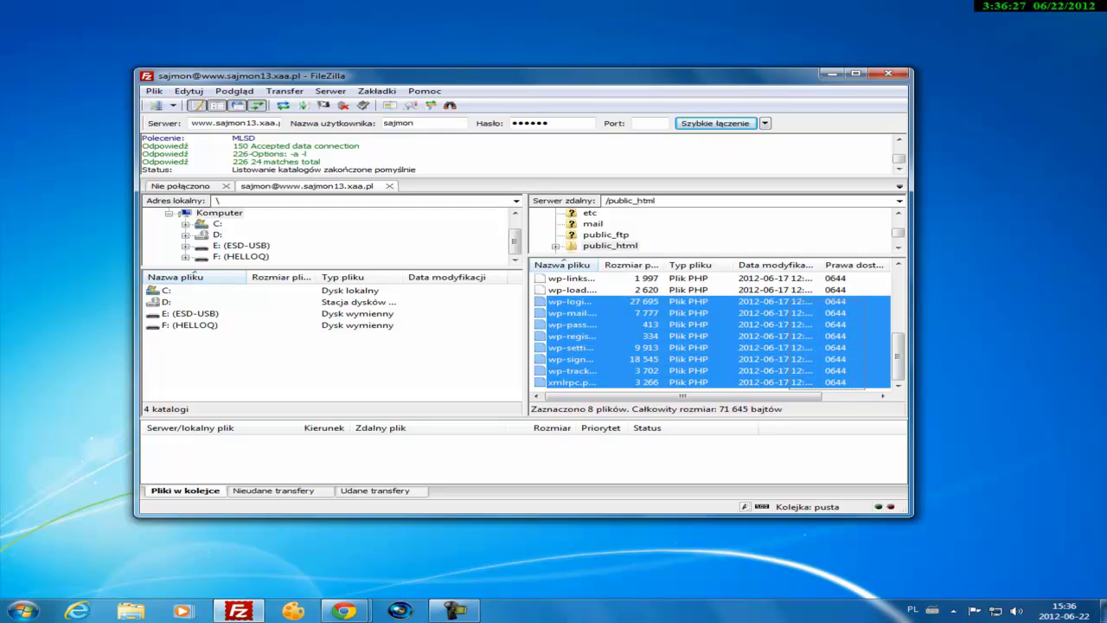
{"action": "right_click", "coordinate": [597, 294]}
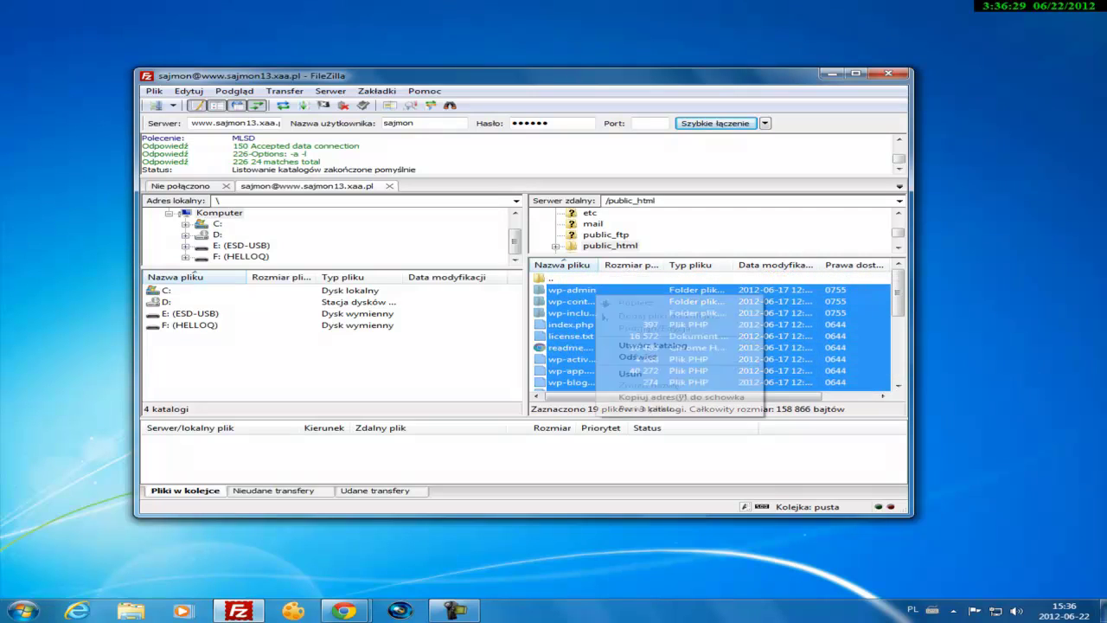
{"action": "left_click", "coordinate": [640, 373]}
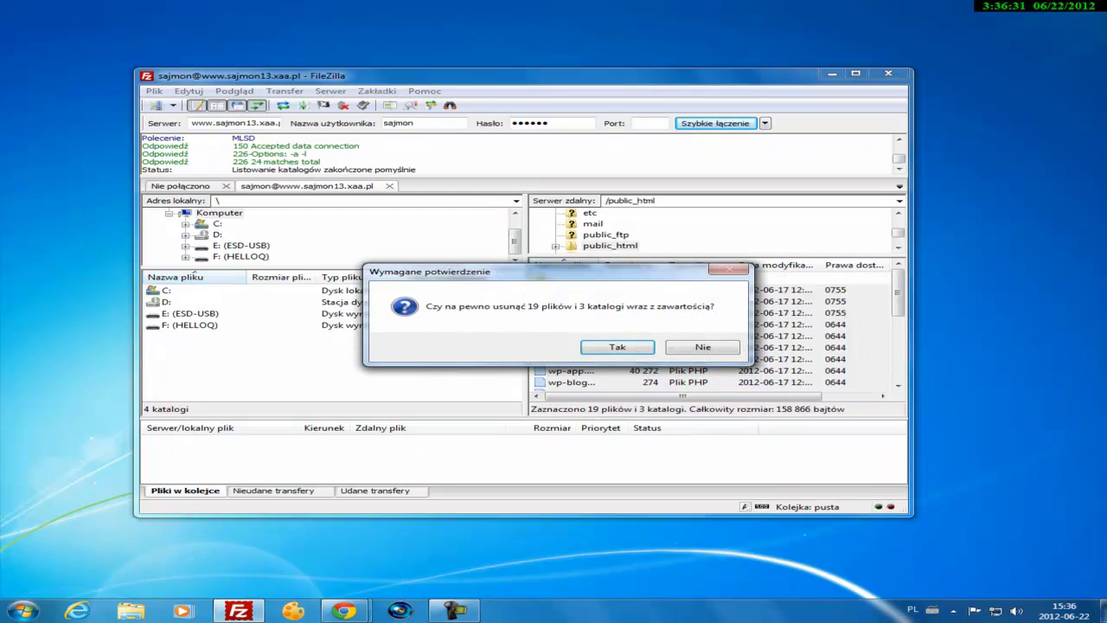
{"action": "key", "text": "Return"}
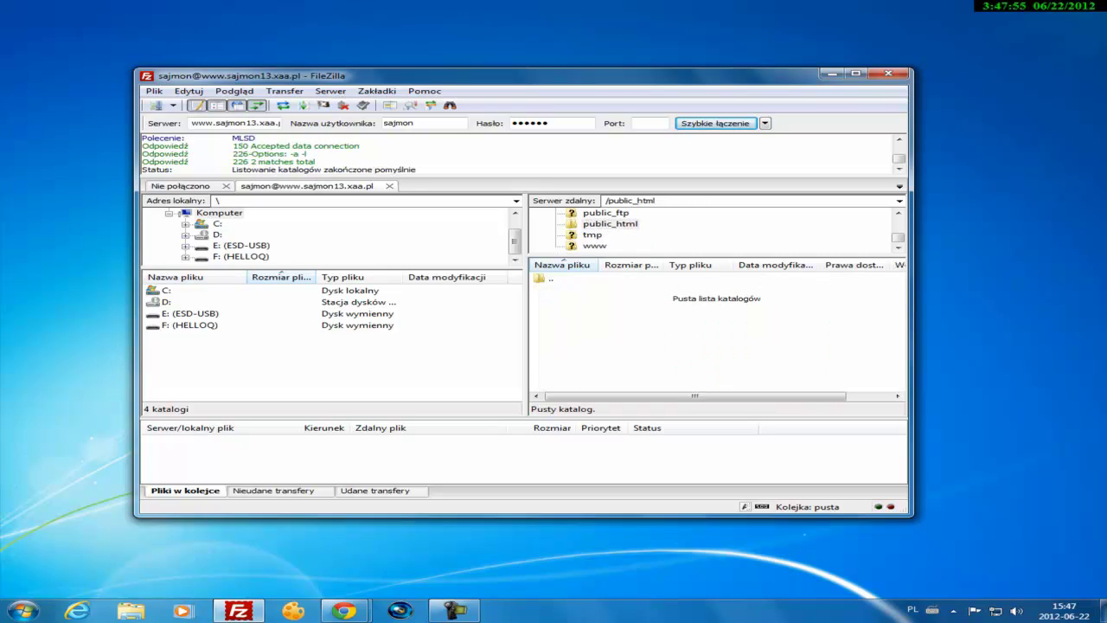
- Open the C: drive in the local file list and look through the local directory tree
{"action": "double_click", "coordinate": [166, 291]}
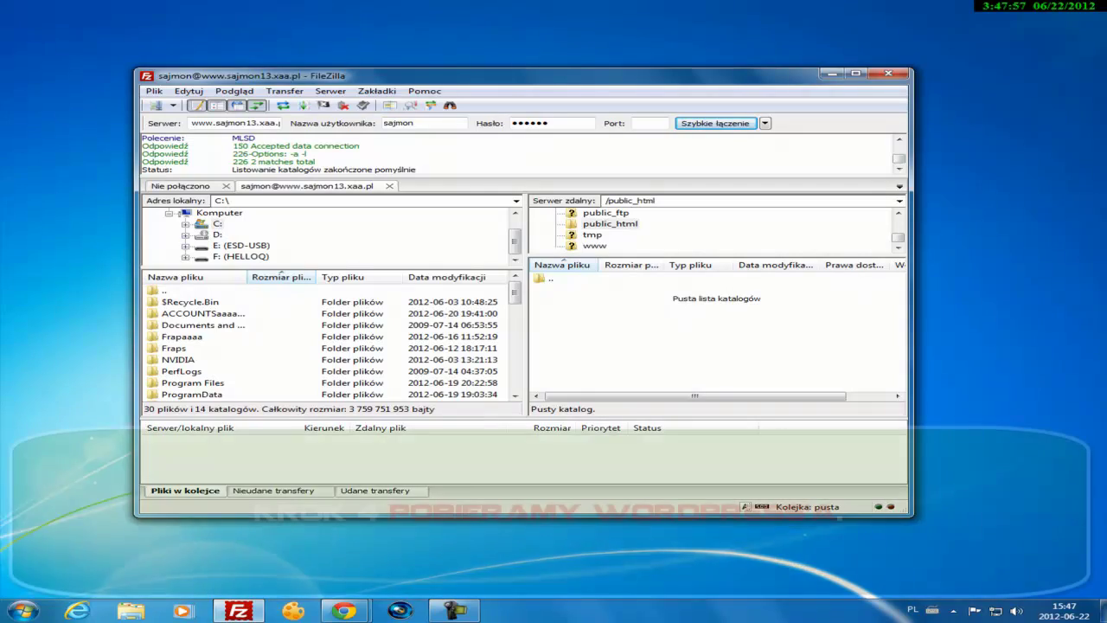
{"action": "left_click_drag", "start_coordinate": [515, 242], "coordinate": [515, 231]}
{"action": "left_click", "coordinate": [242, 223]}
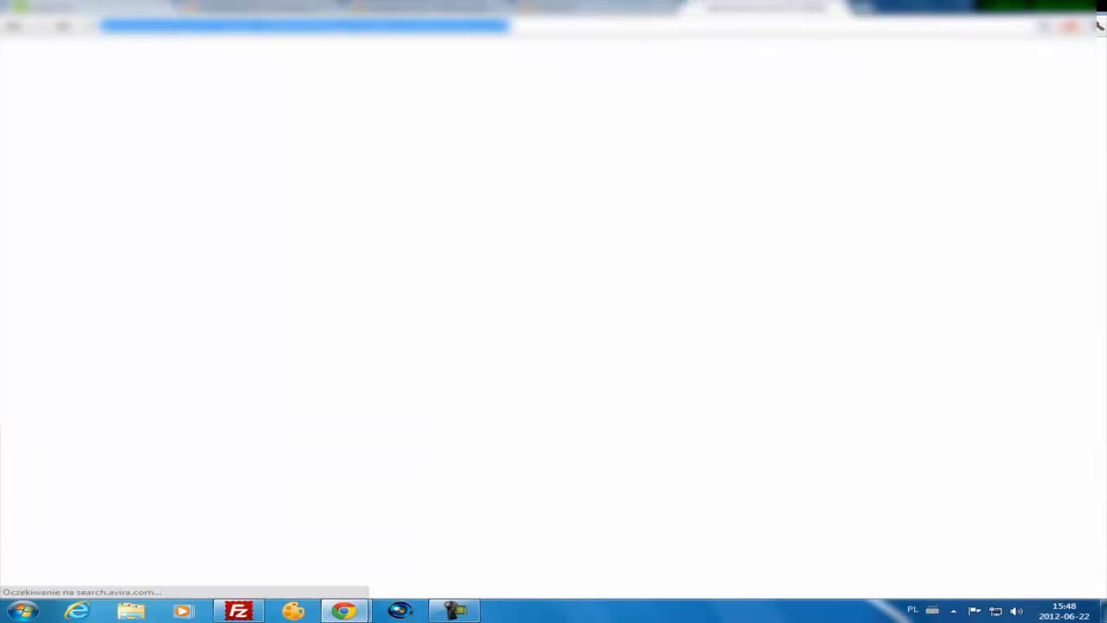
{"action": "type", "text": "p"}
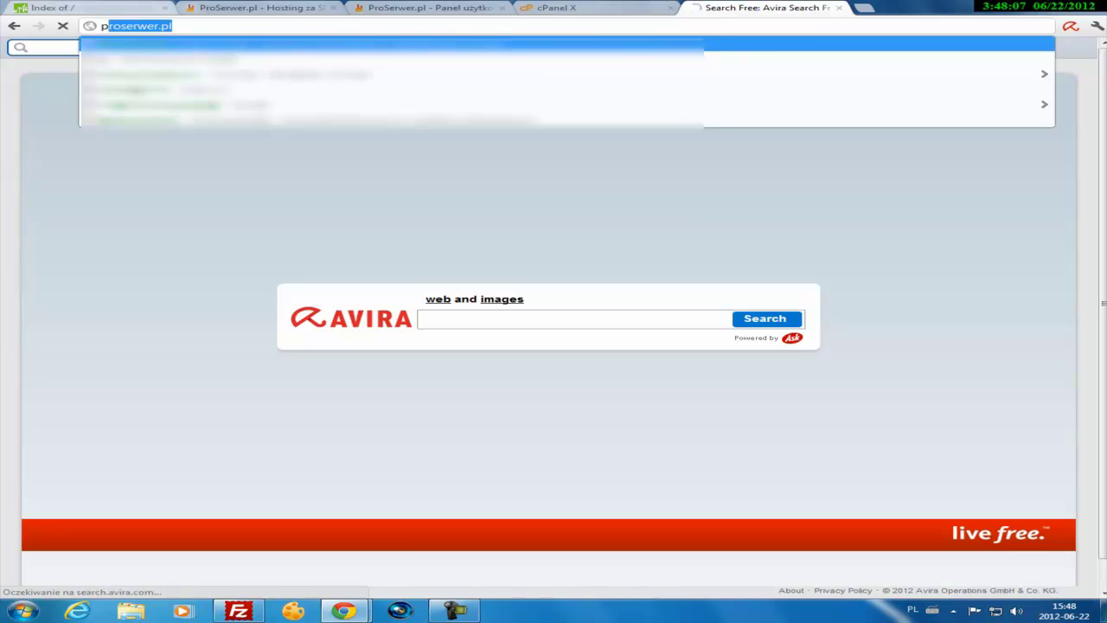
{"action": "type", "text": "l"}
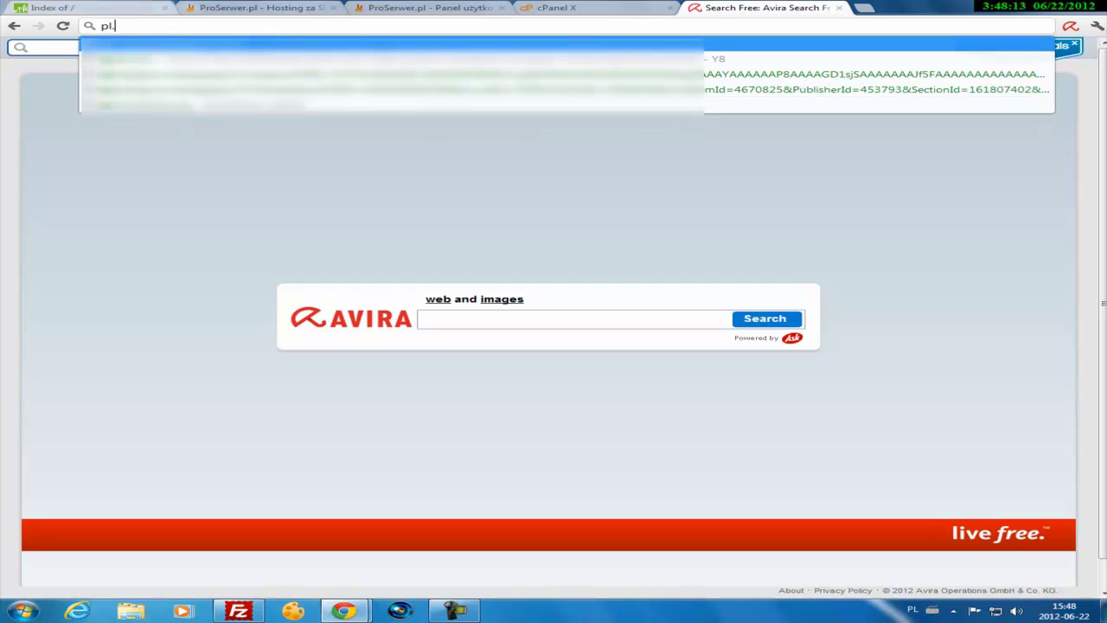
{"action": "type", "text": ".w"}
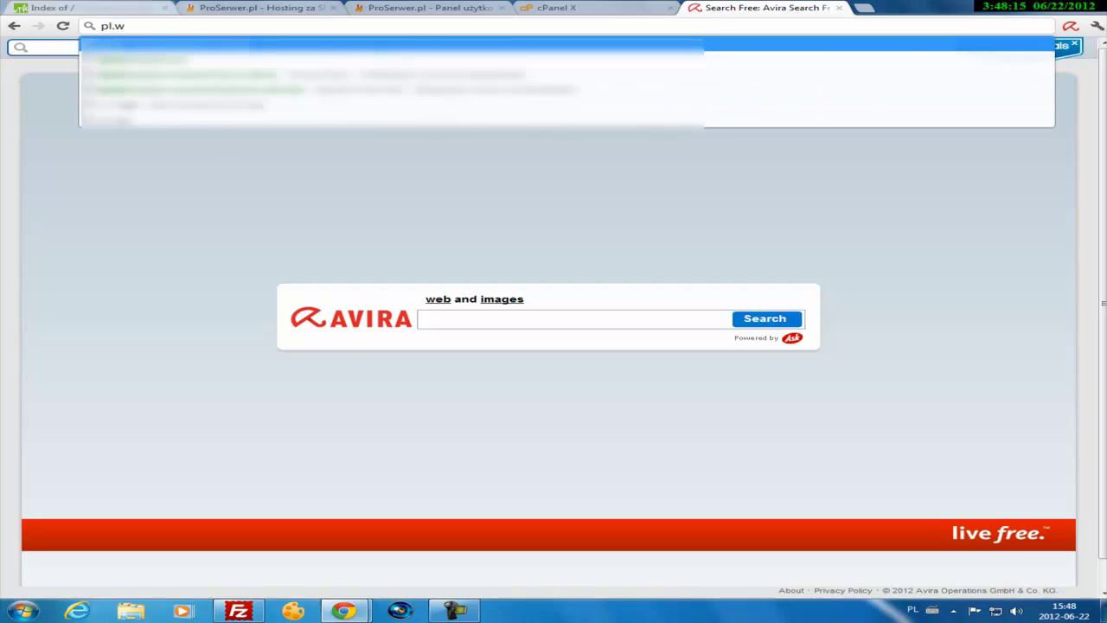
{"action": "type", "text": "w"}
{"action": "key", "text": "BackSpace"}
{"action": "key", "text": "BackSpace"}
{"action": "key", "text": "BackSpace"}
{"action": "key", "text": "BackSpace"}
{"action": "key", "text": "BackSpace"}
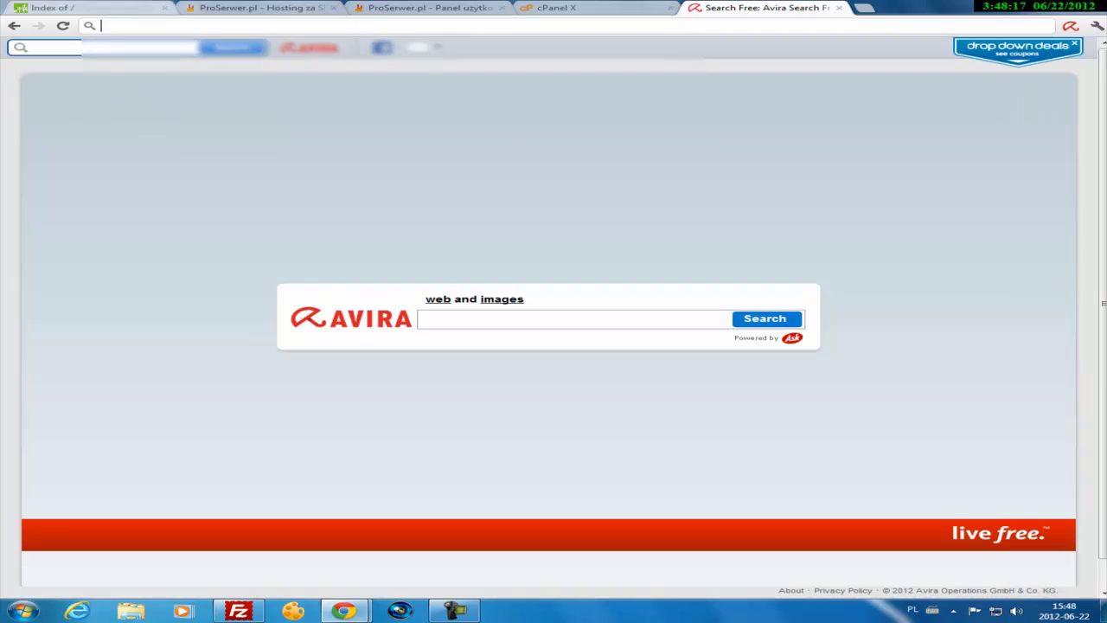
- Look up wordpress in the browser and download the WordPress 3.3.2 zip package from pl.wordpress.org
{"action": "type", "text": "w"}
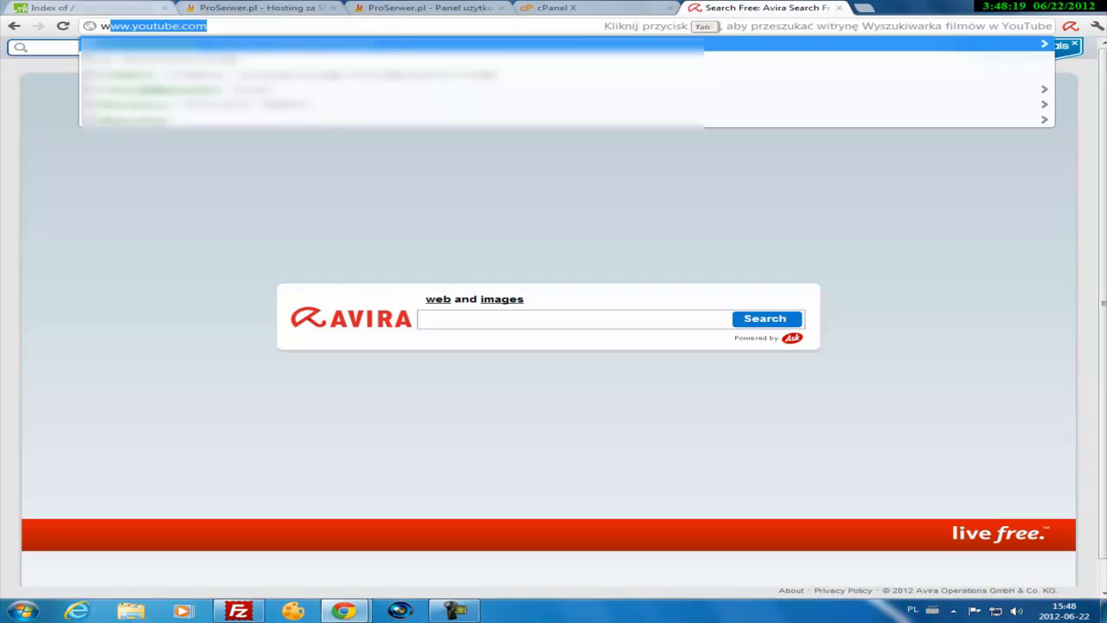
{"action": "type", "text": "ordpress"}
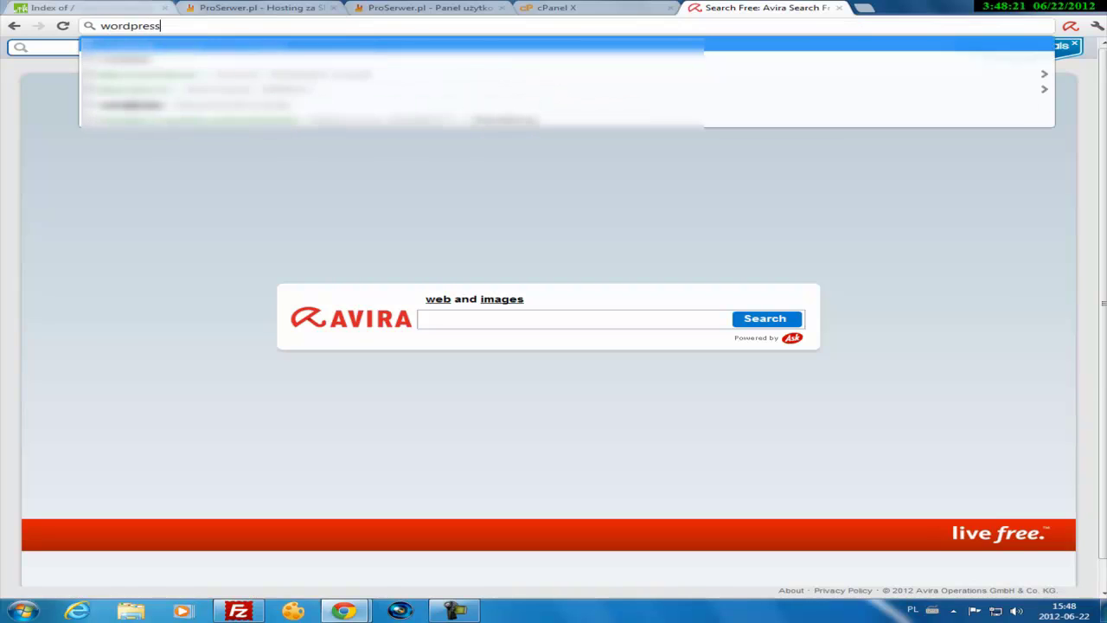
{"action": "key", "text": "Return"}
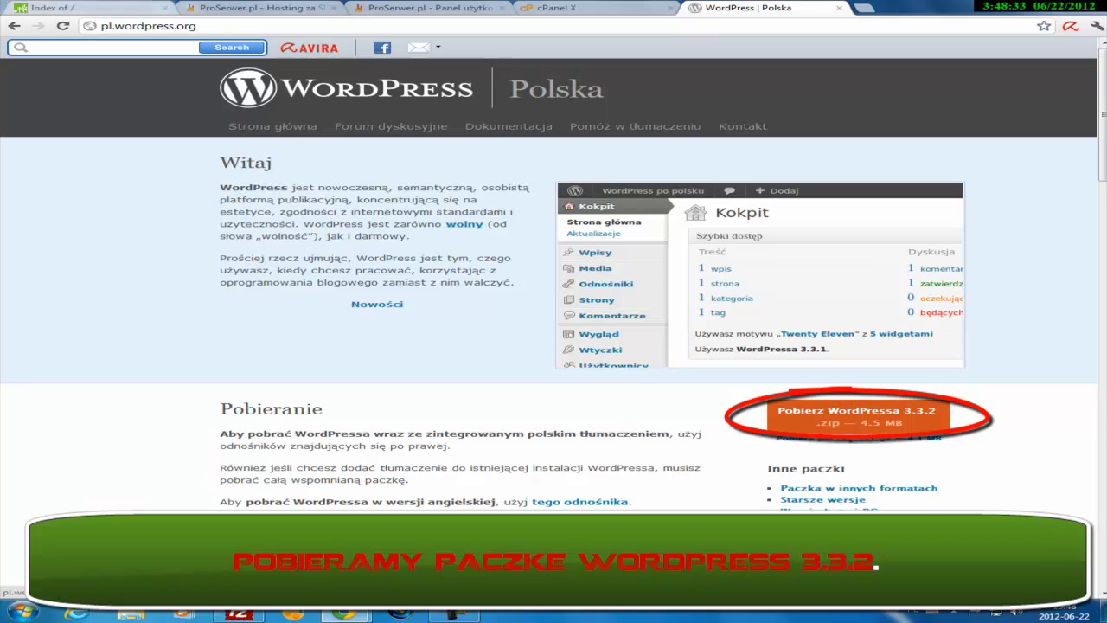
{"action": "left_click", "coordinate": [859, 416]}
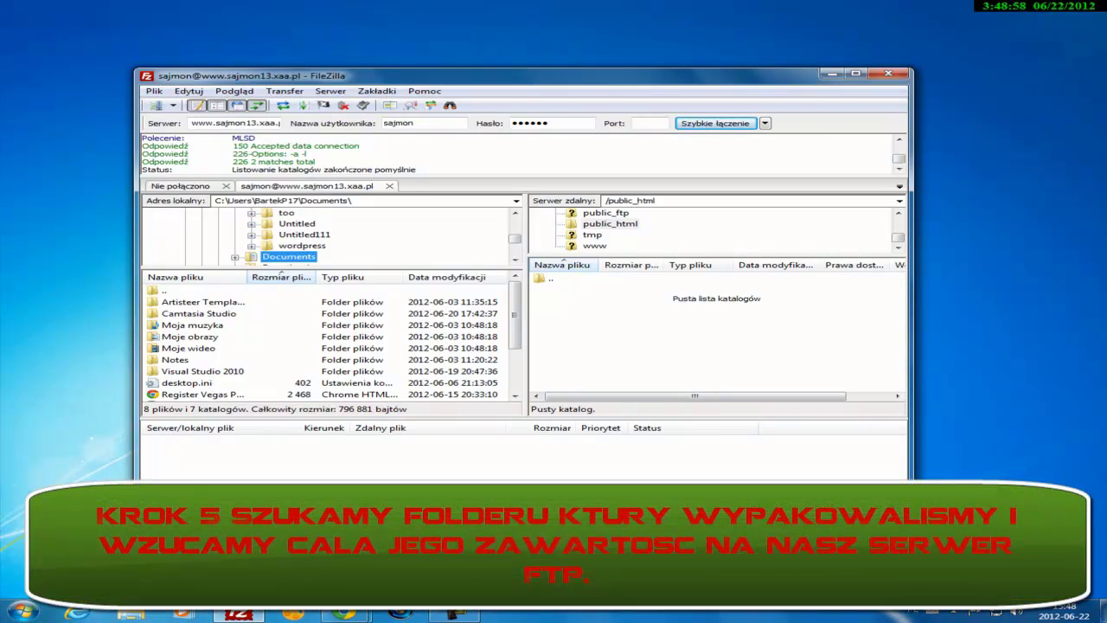
- Switch to FileZilla and open the wordpress folder from the Desktop in the local directory tree
{"action": "left_click", "coordinate": [515, 260]}
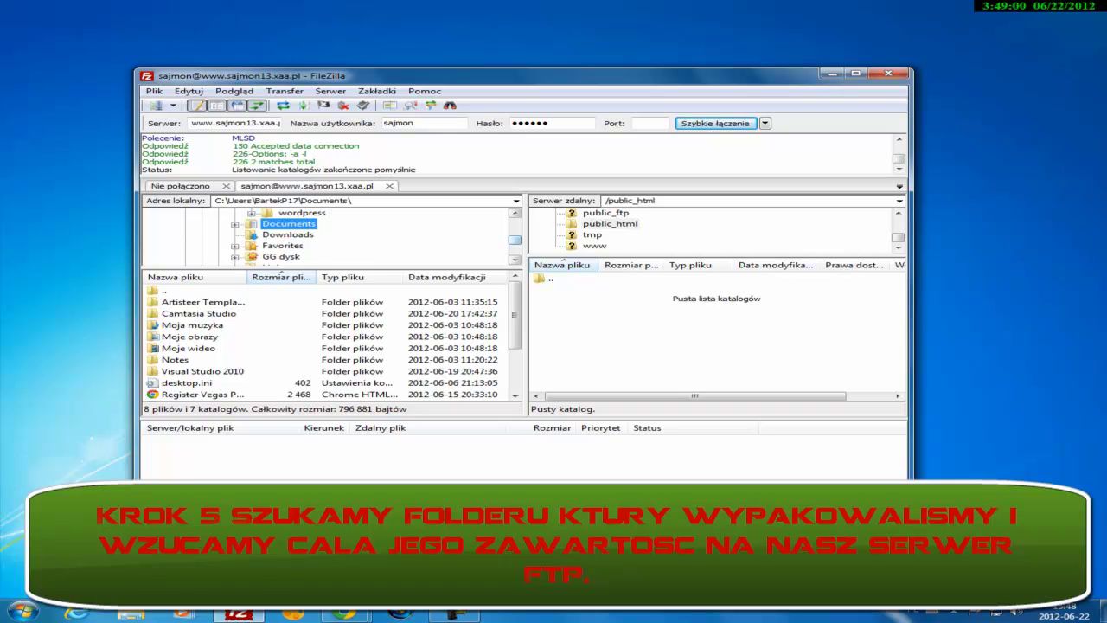
{"action": "left_click_drag", "start_coordinate": [515, 240], "coordinate": [514, 241]}
{"action": "left_click", "coordinate": [302, 213]}
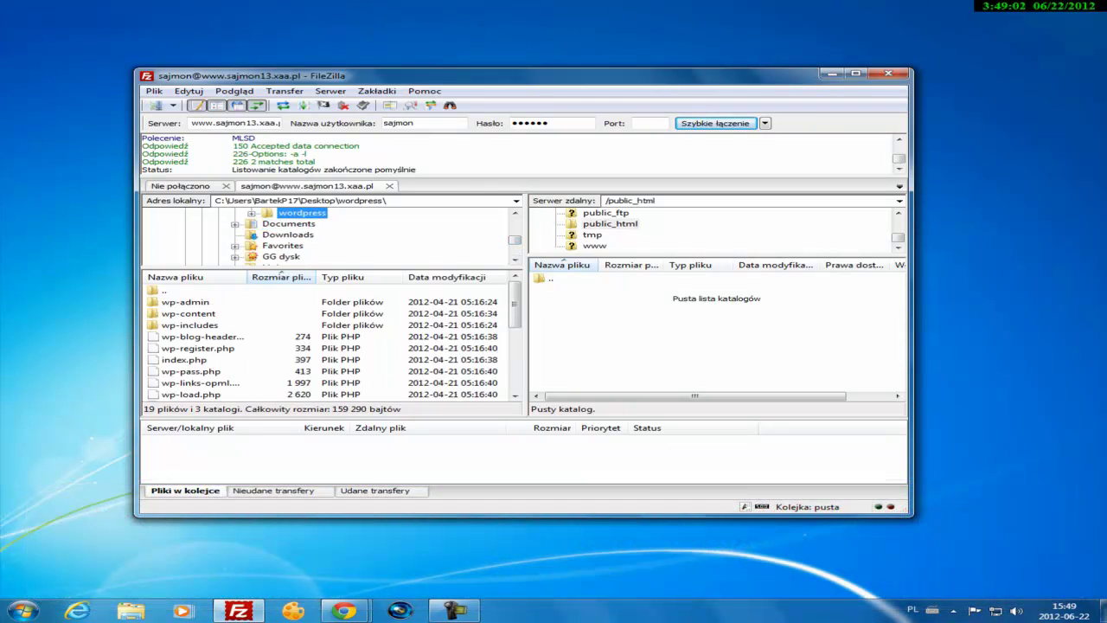
- Select all the files and folders inside the local wordpress folder and upload them to the remote public_html folder
{"action": "left_click", "coordinate": [185, 302]}
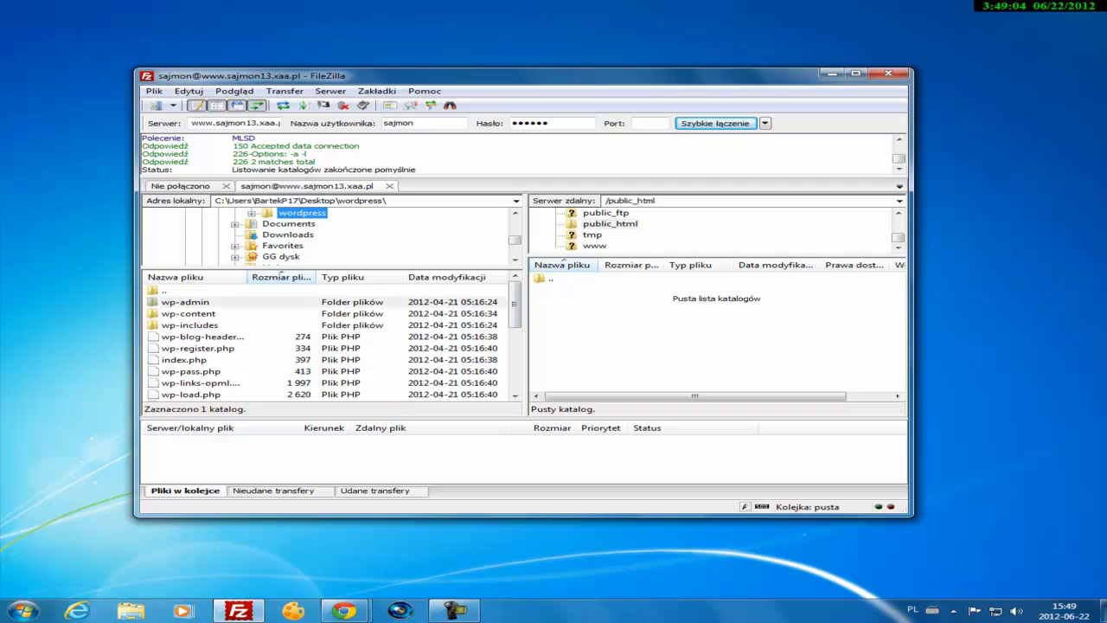
{"action": "left_click_drag", "start_coordinate": [515, 305], "coordinate": [515, 368]}
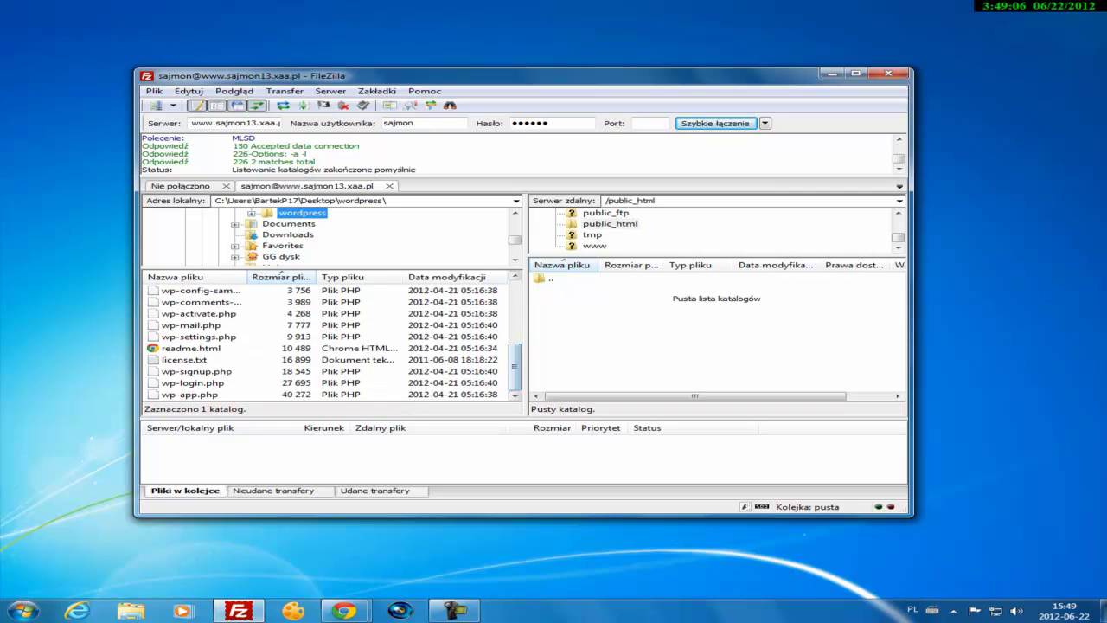
{"action": "left_click", "coordinate": [191, 394]}
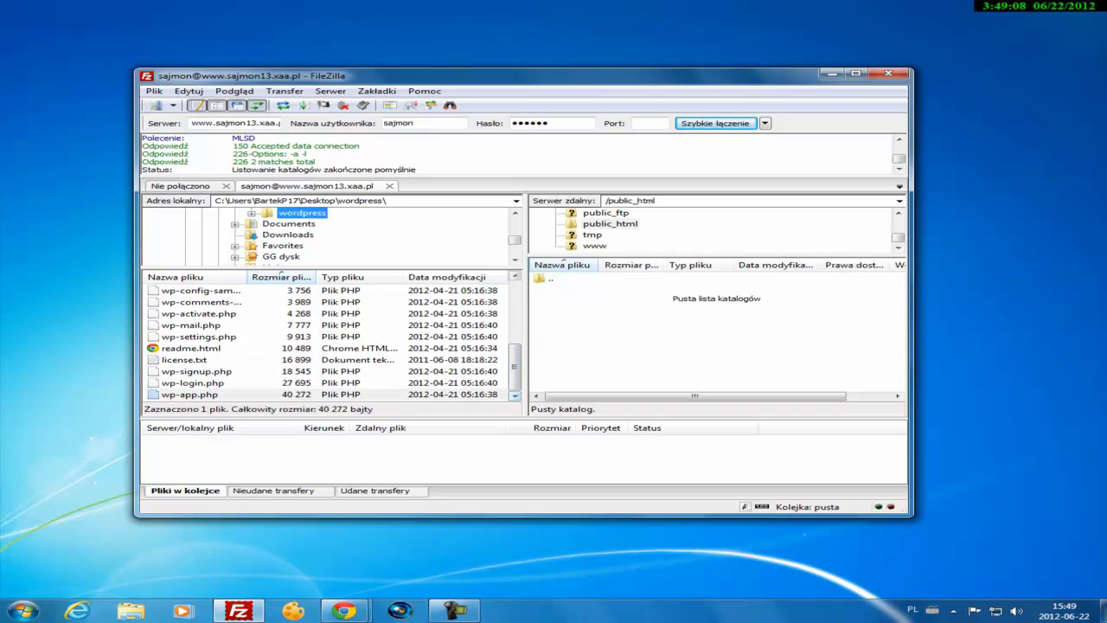
{"action": "right_click", "coordinate": [495, 394]}
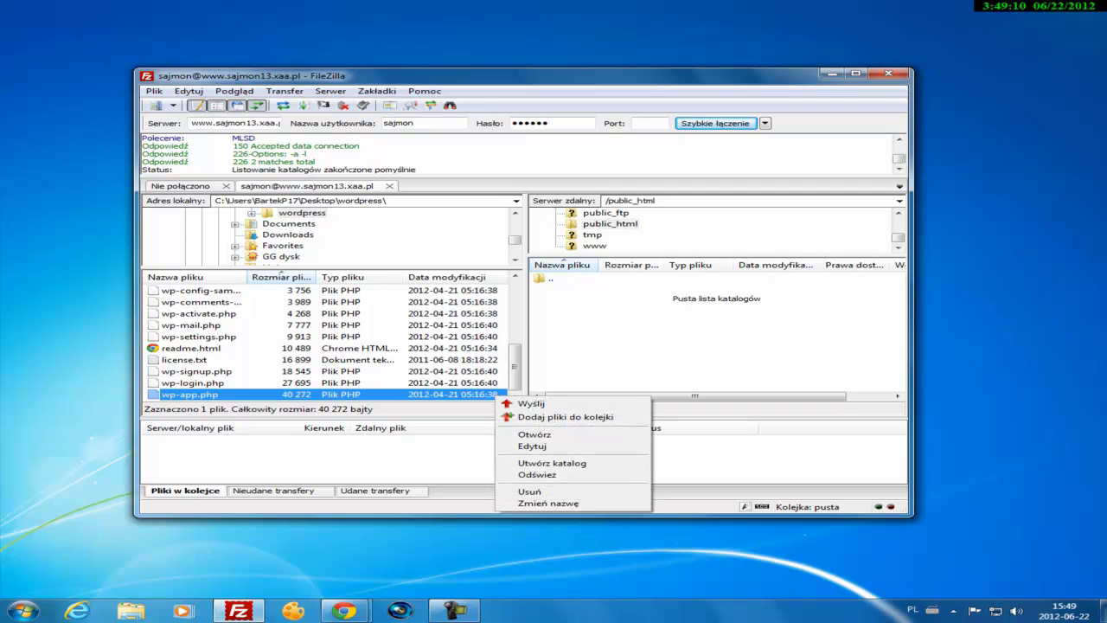
{"action": "key", "text": "Escape"}
{"action": "key", "text": "shift+Up"}
{"action": "key", "text": "shift+Up"}
{"action": "key", "text": "shift+Up"}
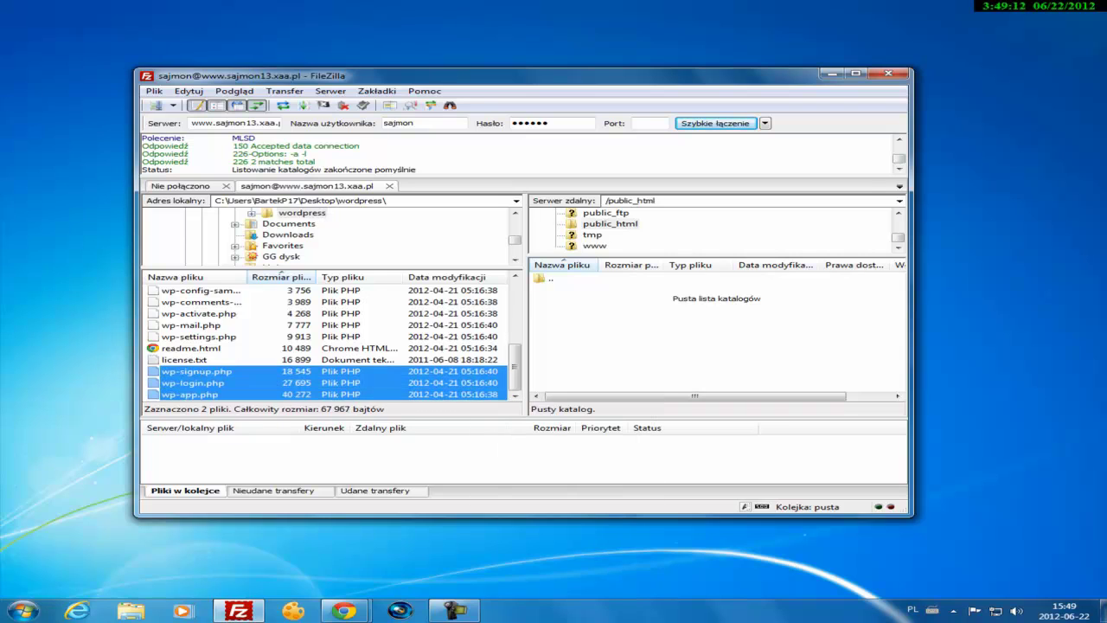
{"action": "key", "text": "shift+Up"}
{"action": "key", "text": "shift+Up"}
{"action": "key", "text": "shift+Up"}
{"action": "key", "text": "shift+Up"}
{"action": "key", "text": "shift+Up"}
{"action": "key", "text": "shift+Up"}
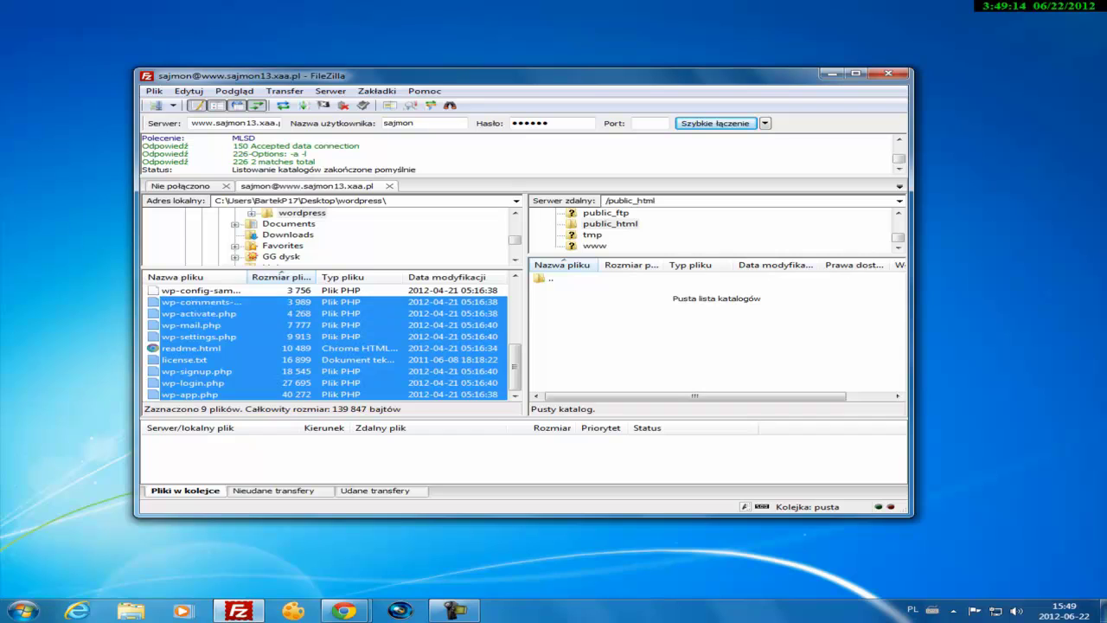
{"action": "left_click_drag", "start_coordinate": [516, 369], "coordinate": [515, 303]}
{"action": "left_click", "coordinate": [363, 302], "text": "ctrl"}
{"action": "key", "text": "shift+Down"}
{"action": "key", "text": "shift+Down"}
{"action": "key", "text": "shift+Down"}
{"action": "key", "text": "shift+Down"}
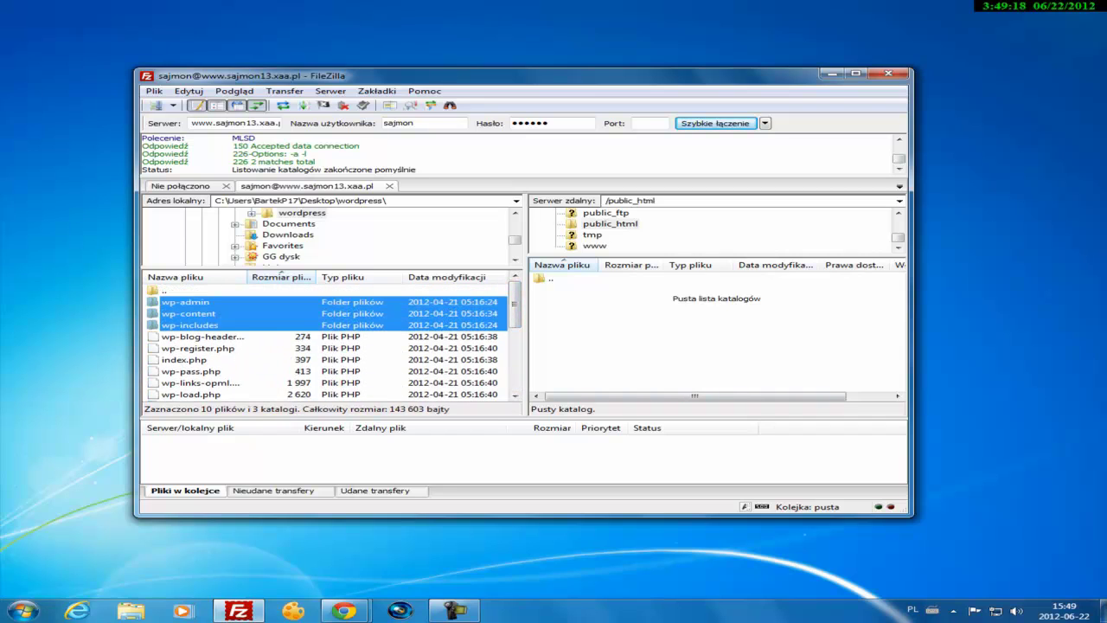
{"action": "key", "text": "shift+Down"}
{"action": "key", "text": "shift+Down"}
{"action": "key", "text": "shift+Down"}
{"action": "key", "text": "shift+Down"}
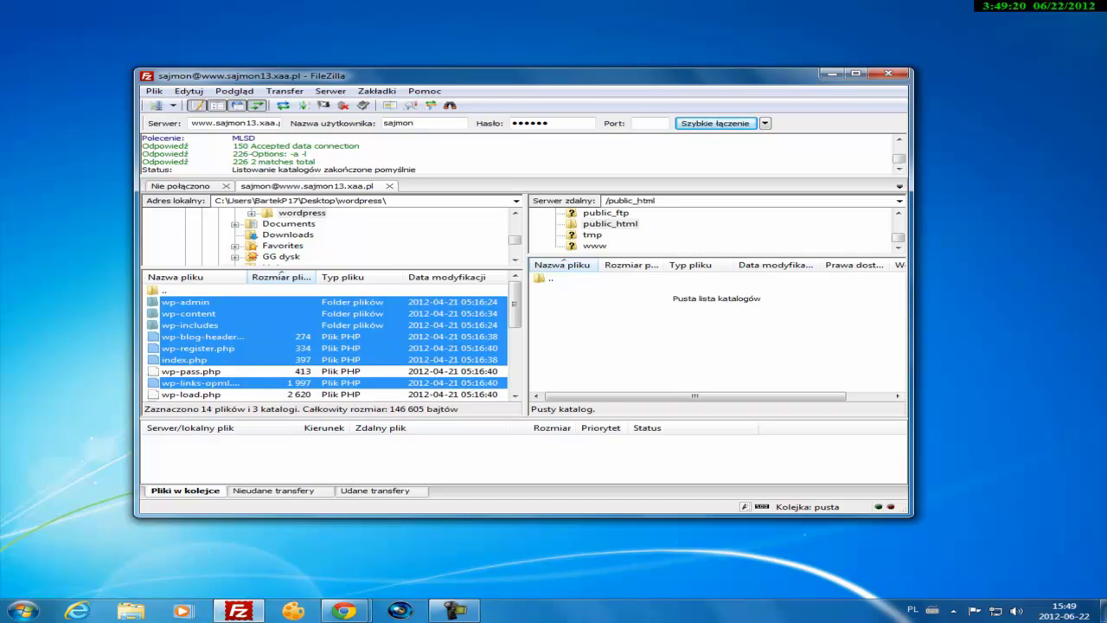
{"action": "left_click_drag", "start_coordinate": [516, 305], "coordinate": [516, 338]}
{"action": "left_click", "coordinate": [363, 348], "text": "ctrl"}
{"action": "key", "text": "ctrl+Up"}
{"action": "key", "text": "ctrl+space"}
{"action": "key", "text": "ctrl+Up"}
{"action": "key", "text": "ctrl+space"}
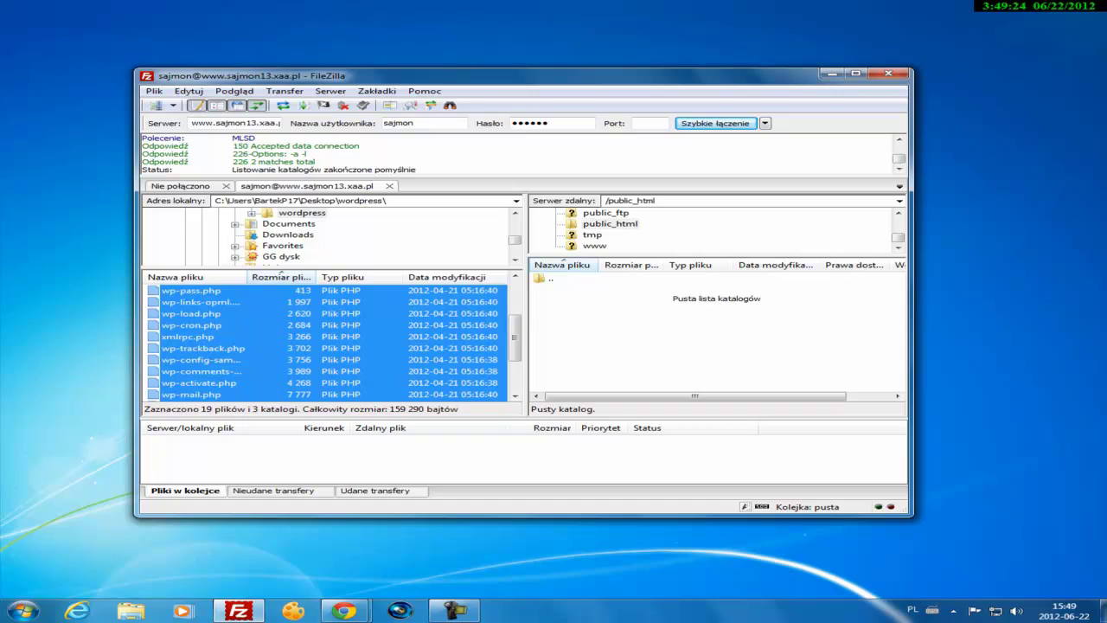
{"action": "key", "text": "Return"}
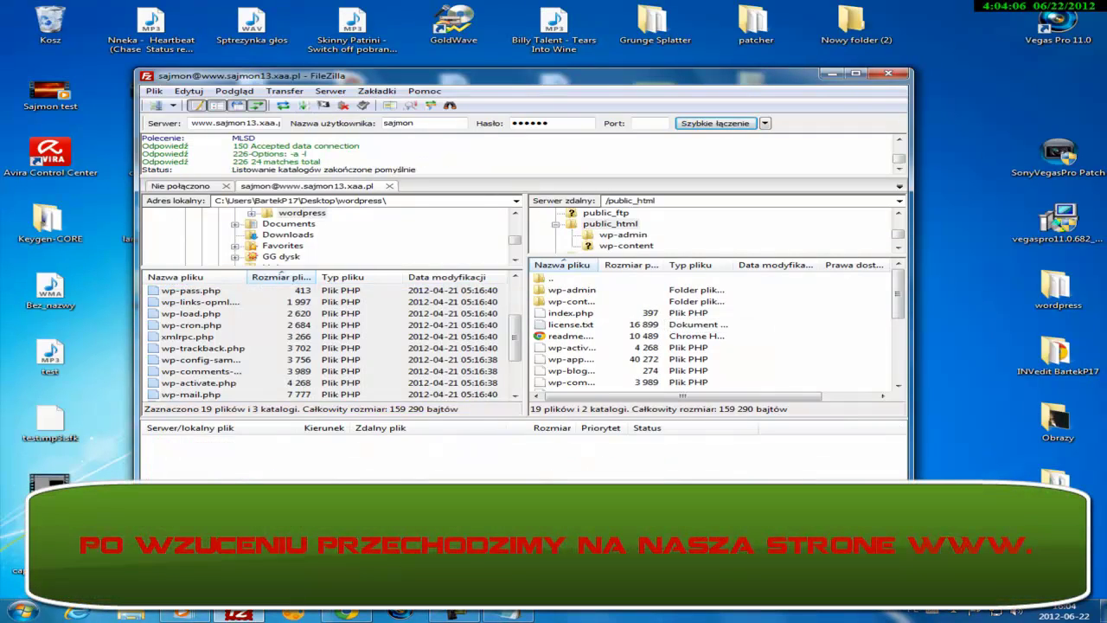
{"action": "left_click_drag", "start_coordinate": [417, 170], "coordinate": [233, 170]}
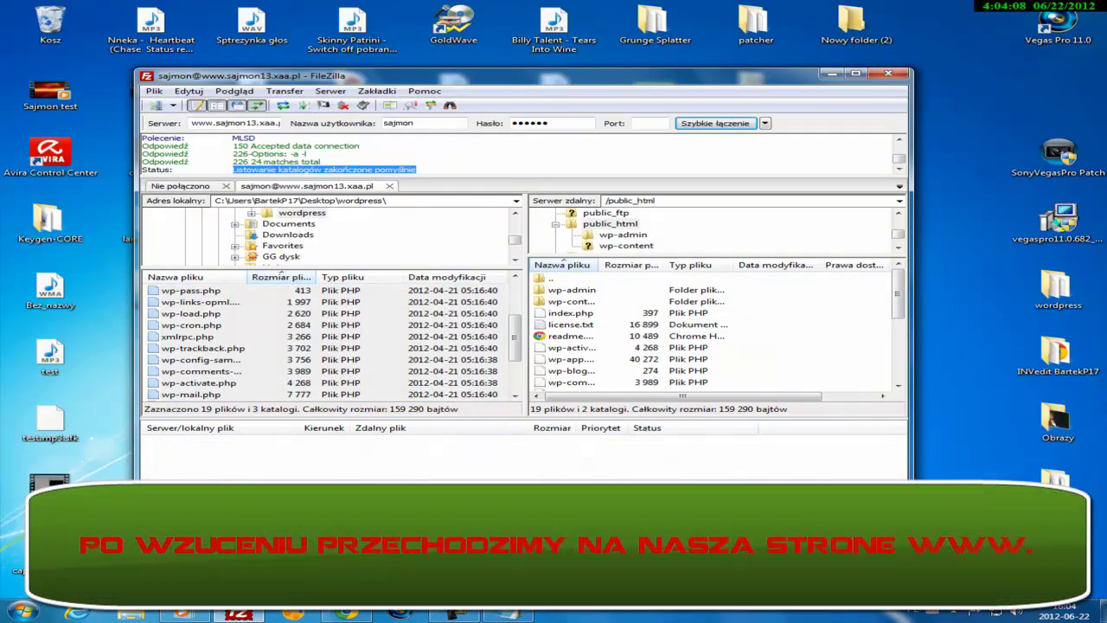
{"action": "left_click", "coordinate": [417, 170]}
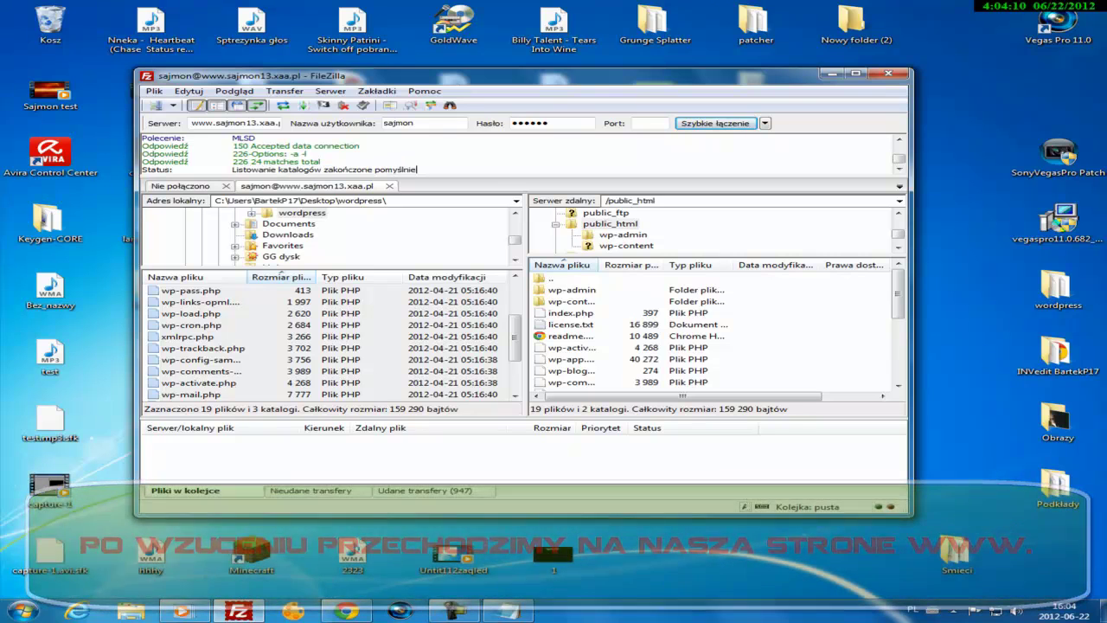
- Open sajmon13.xaa.pl in Chrome and start creating the WordPress configuration file, proceeding to the database details form
{"action": "left_click", "coordinate": [346, 610]}
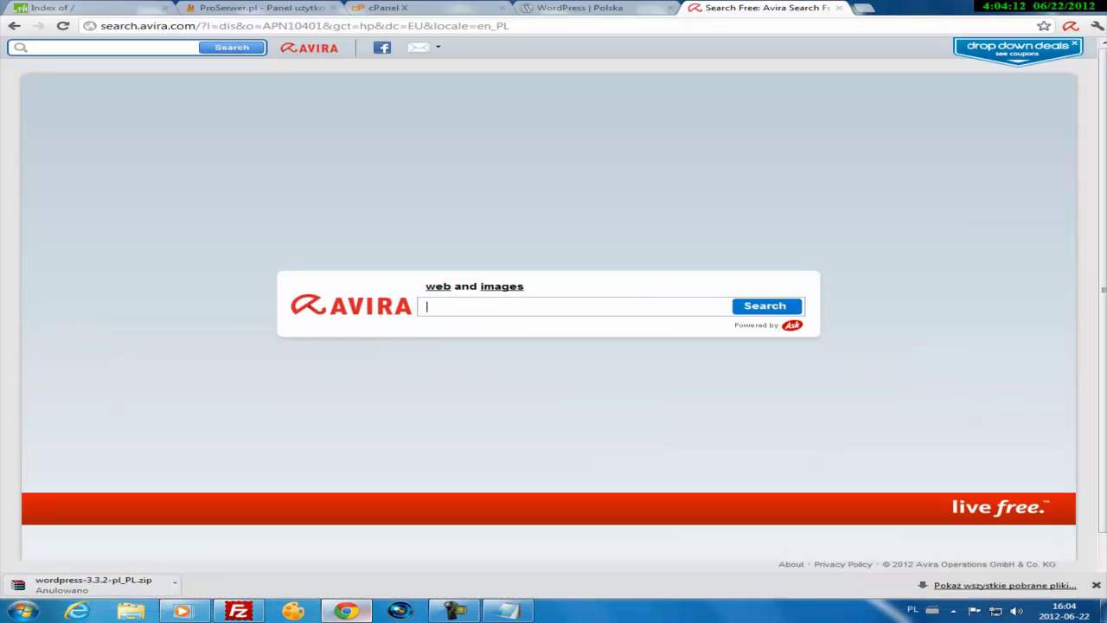
{"action": "left_click", "coordinate": [304, 26]}
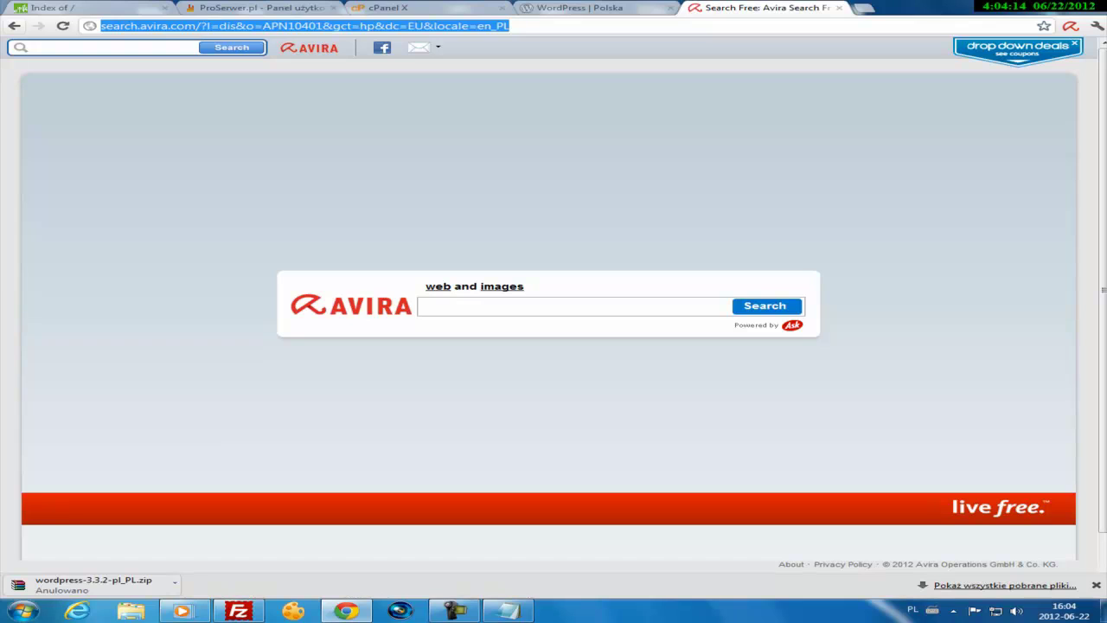
{"action": "type", "text": "sajmo"}
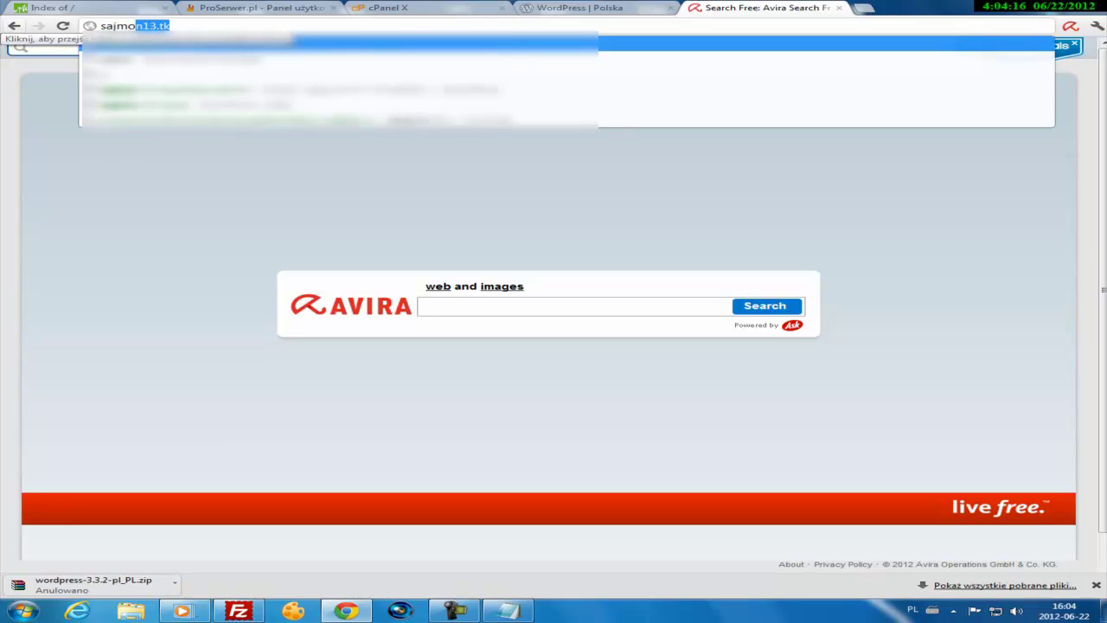
{"action": "key", "text": "Return"}
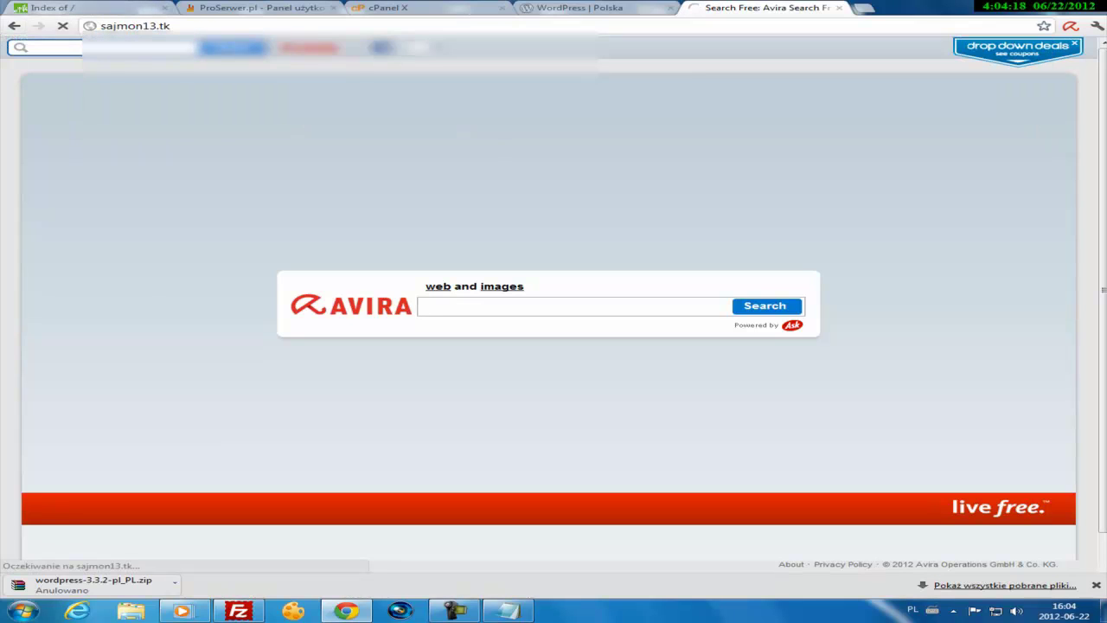
{"action": "key", "text": "BackSpace"}
{"action": "key", "text": "BackSpace"}
{"action": "type", "text": "xaa.pl"}
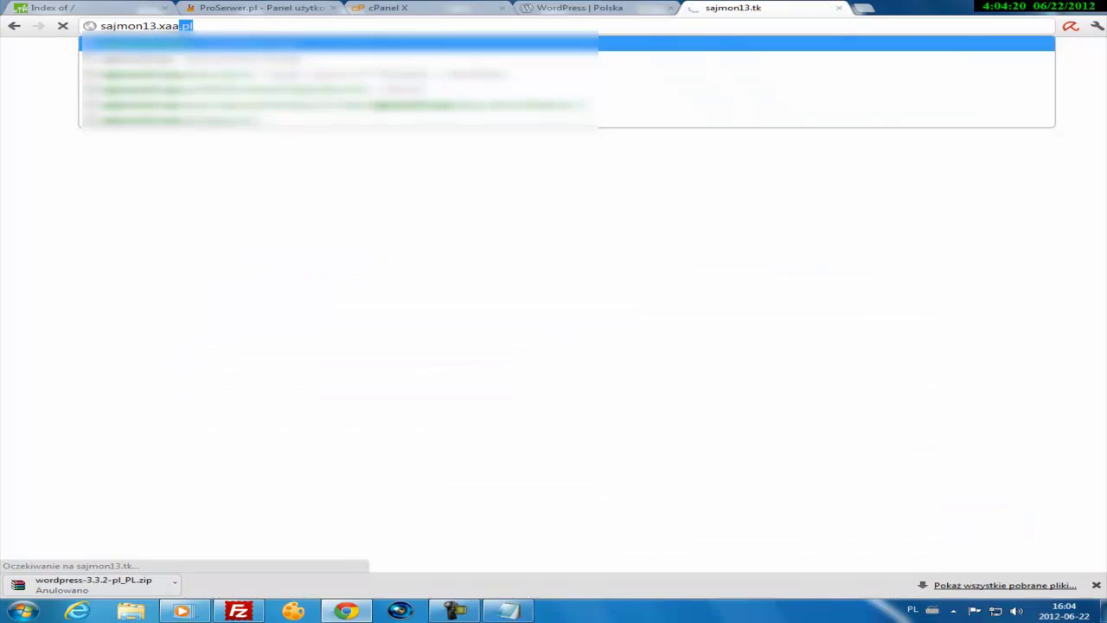
{"action": "key", "text": "Return"}
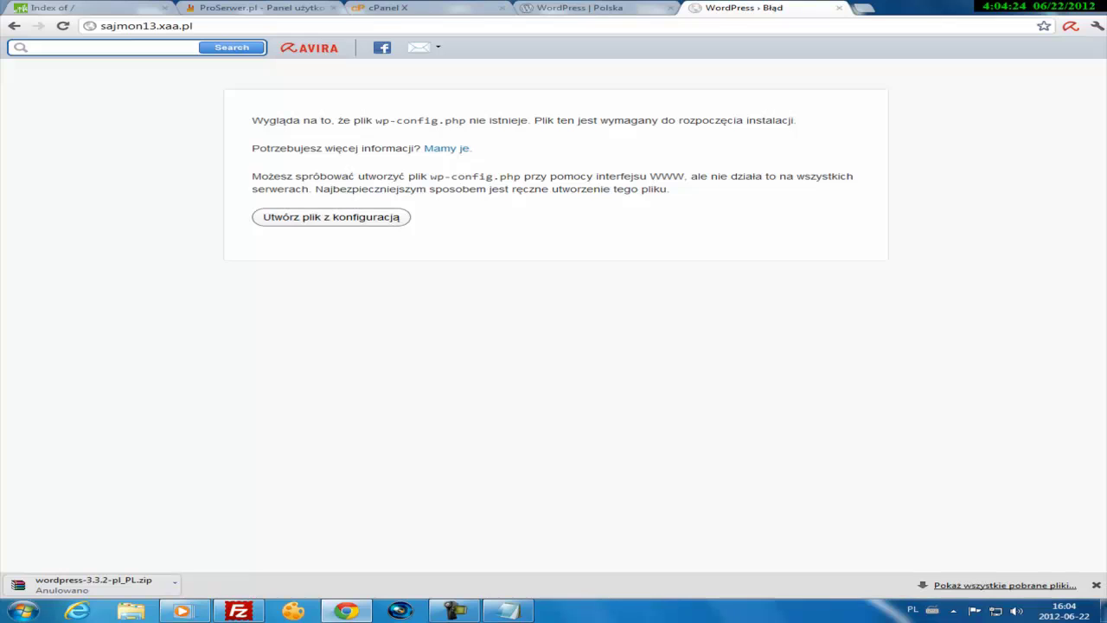
{"action": "left_click", "coordinate": [331, 218]}
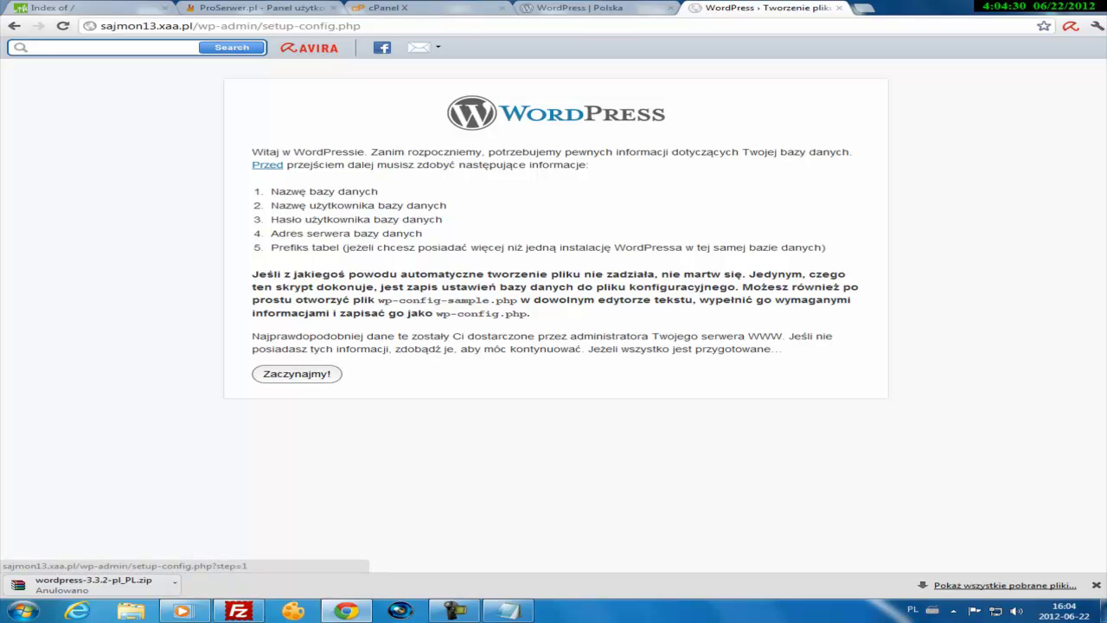
{"action": "left_click", "coordinate": [296, 374]}
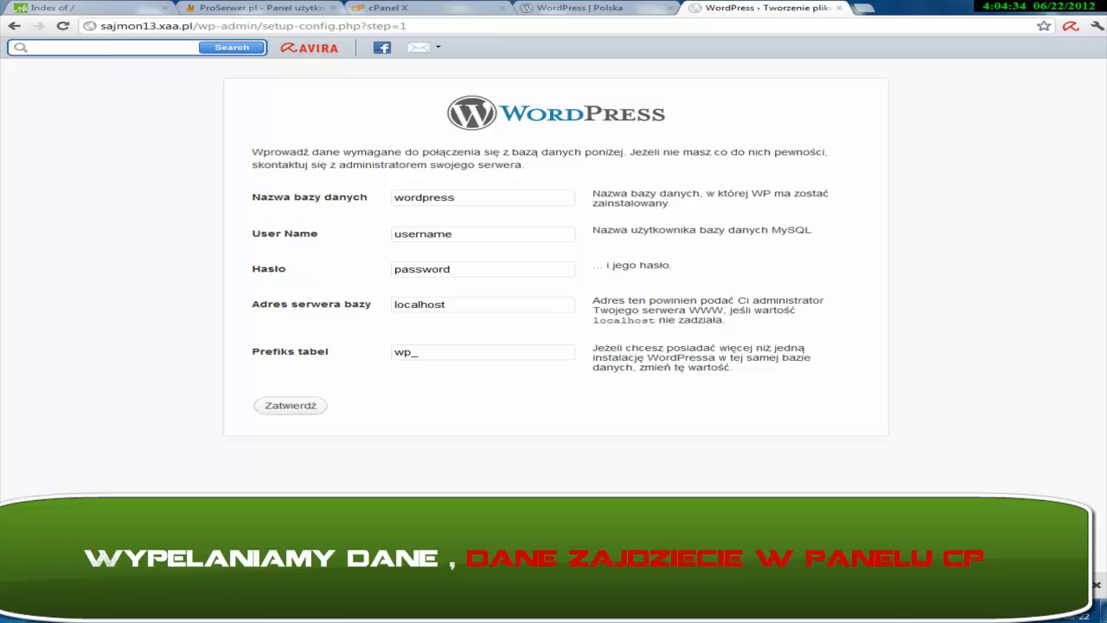
- Copy the database name sajmon_p13 from cPanel and set it as the database name in the WordPress setup form
{"action": "left_click", "coordinate": [389, 8]}
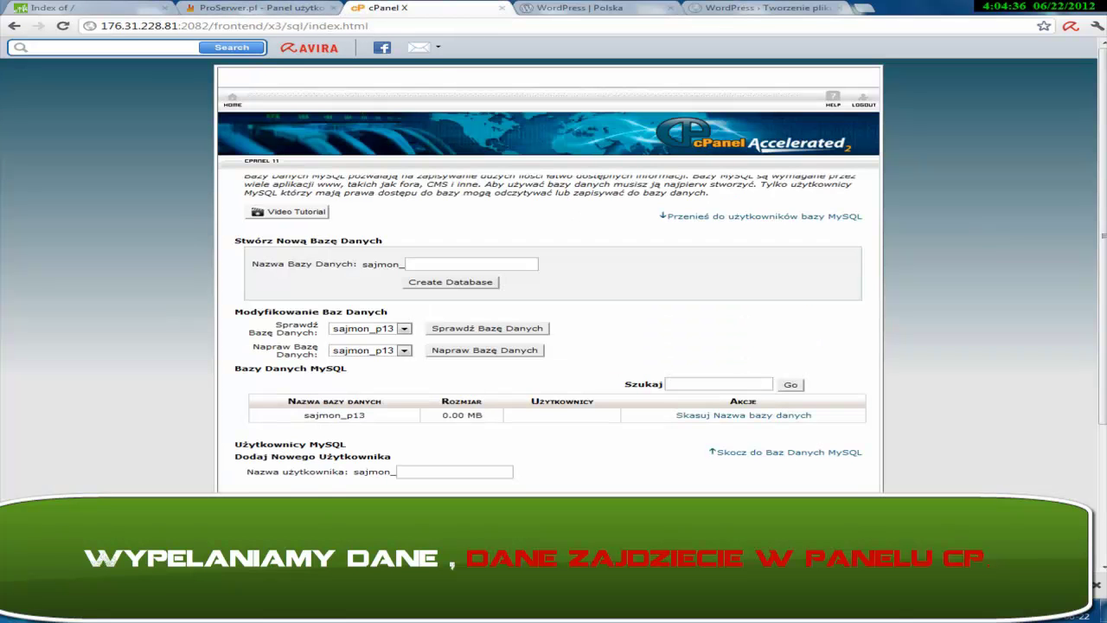
{"action": "left_click_drag", "start_coordinate": [304, 416], "coordinate": [364, 415]}
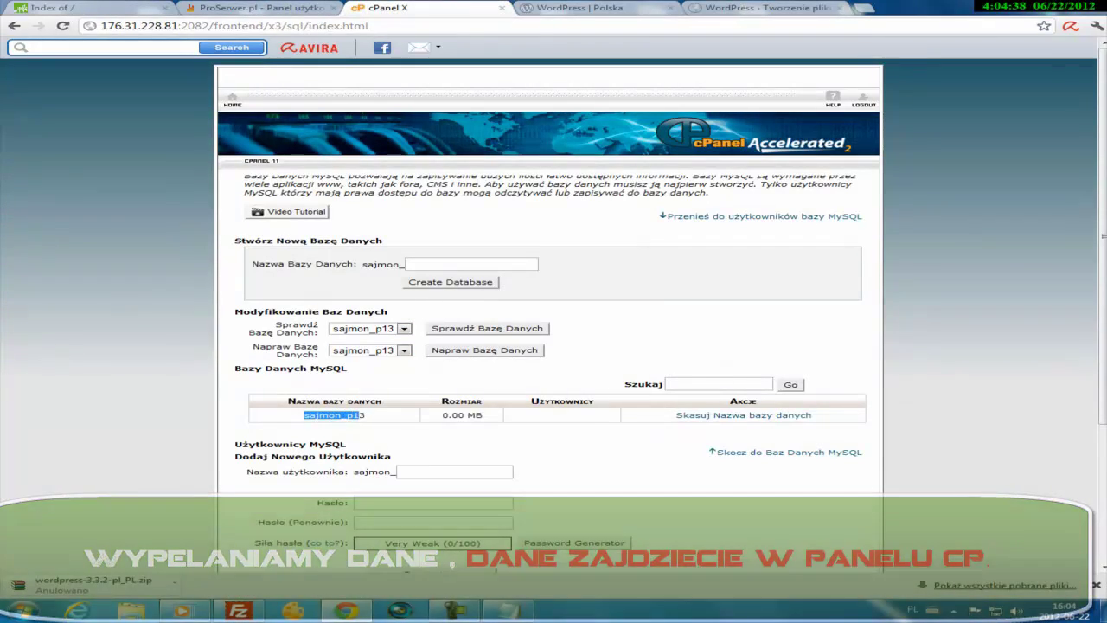
{"action": "right_click", "coordinate": [361, 415]}
{"action": "left_click", "coordinate": [391, 425]}
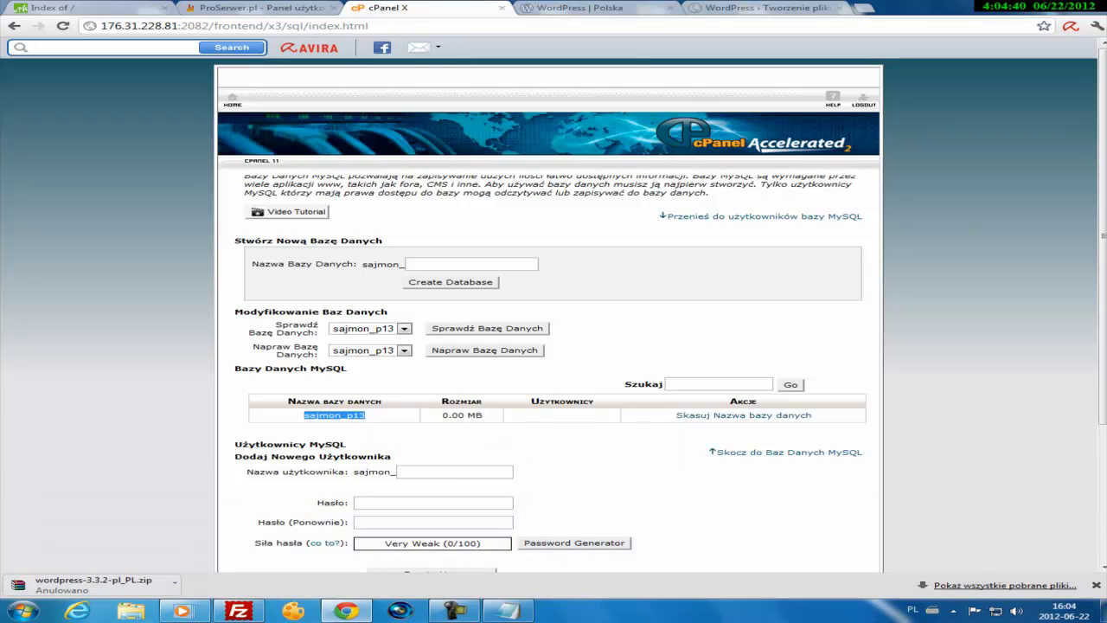
{"action": "key", "text": "ctrl+Tab"}
{"action": "key", "text": "ctrl+Tab"}
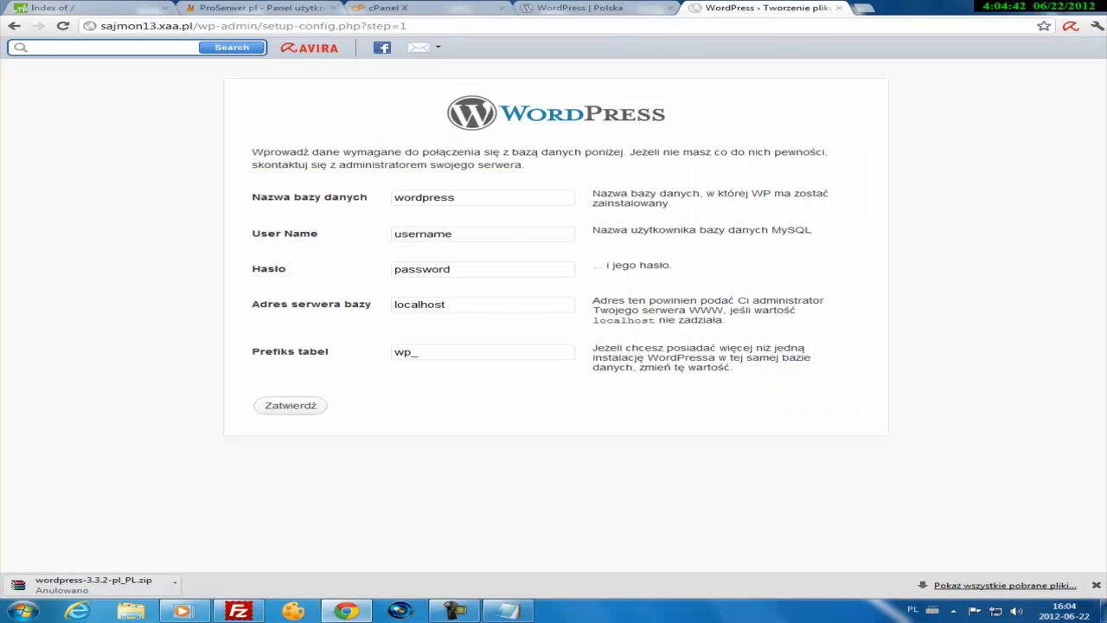
{"action": "left_click", "coordinate": [503, 198]}
{"action": "right_click", "coordinate": [503, 197]}
{"action": "left_click", "coordinate": [541, 320]}
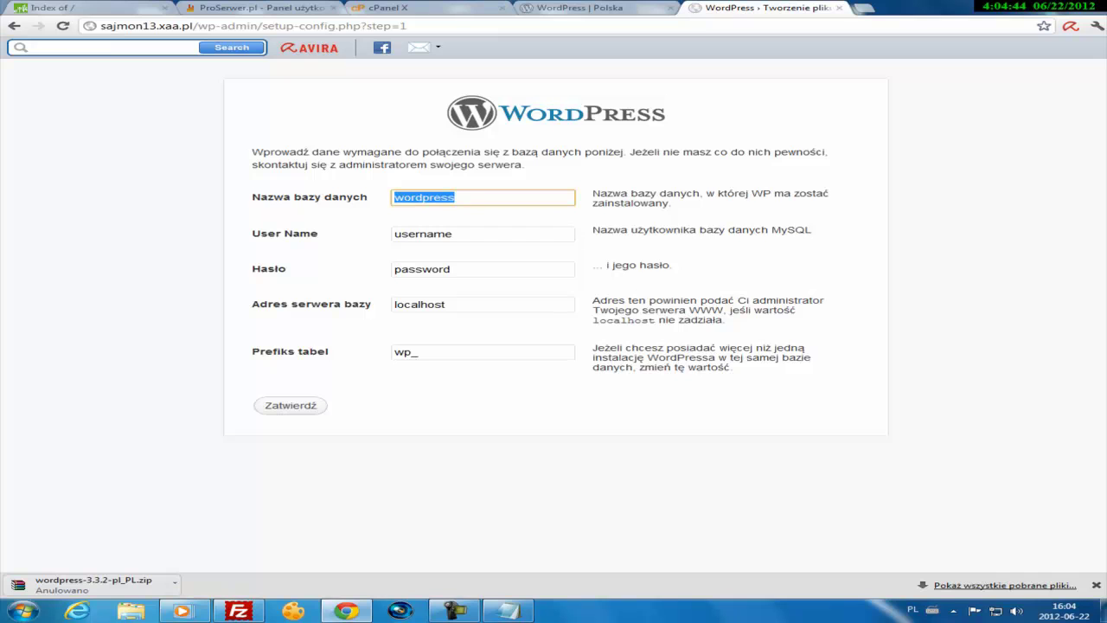
{"action": "right_click", "coordinate": [491, 197]}
{"action": "left_click", "coordinate": [536, 310]}
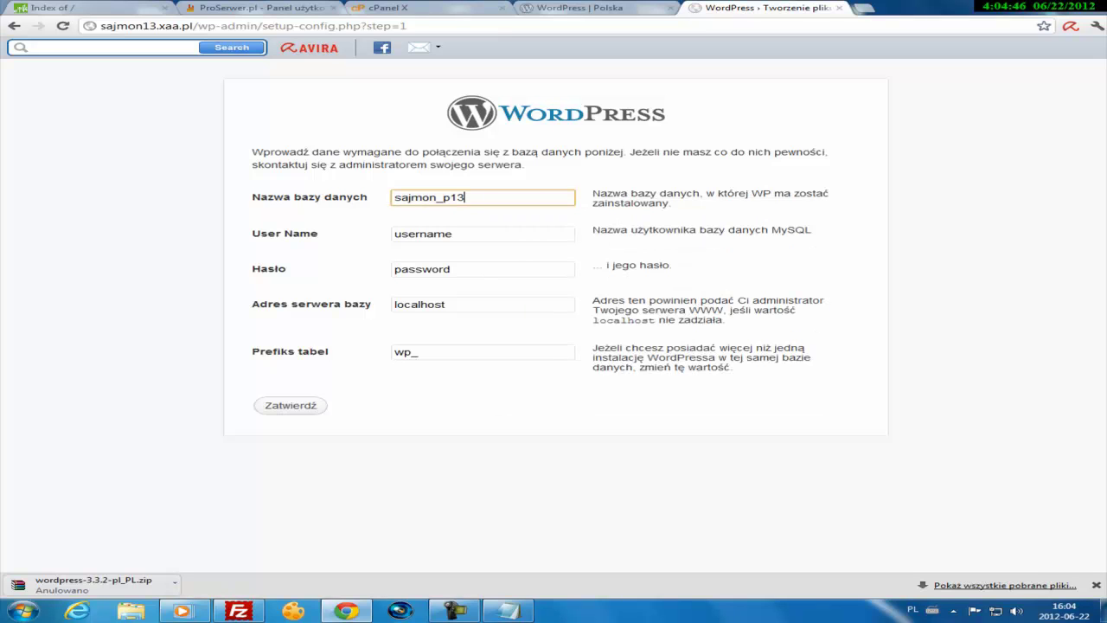
{"action": "key", "text": "ctrl+shift+Tab"}
{"action": "key", "text": "ctrl+shift+Tab"}
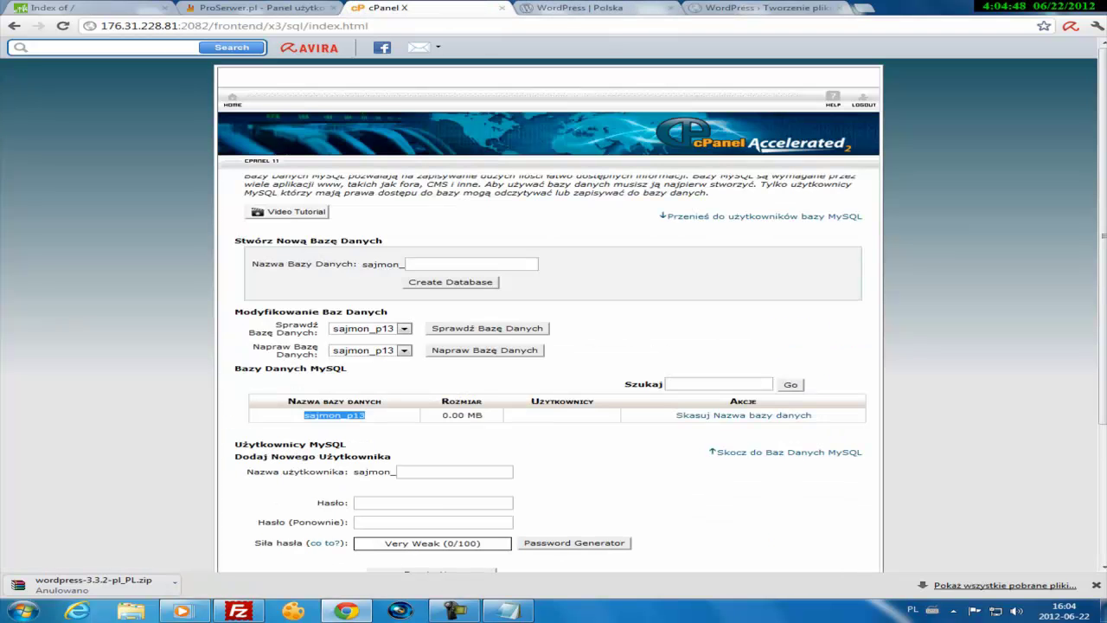
{"action": "left_click", "coordinate": [670, 8]}
{"action": "scroll", "coordinate": [554, 346], "scroll_direction": "down", "scroll_amount": 5}
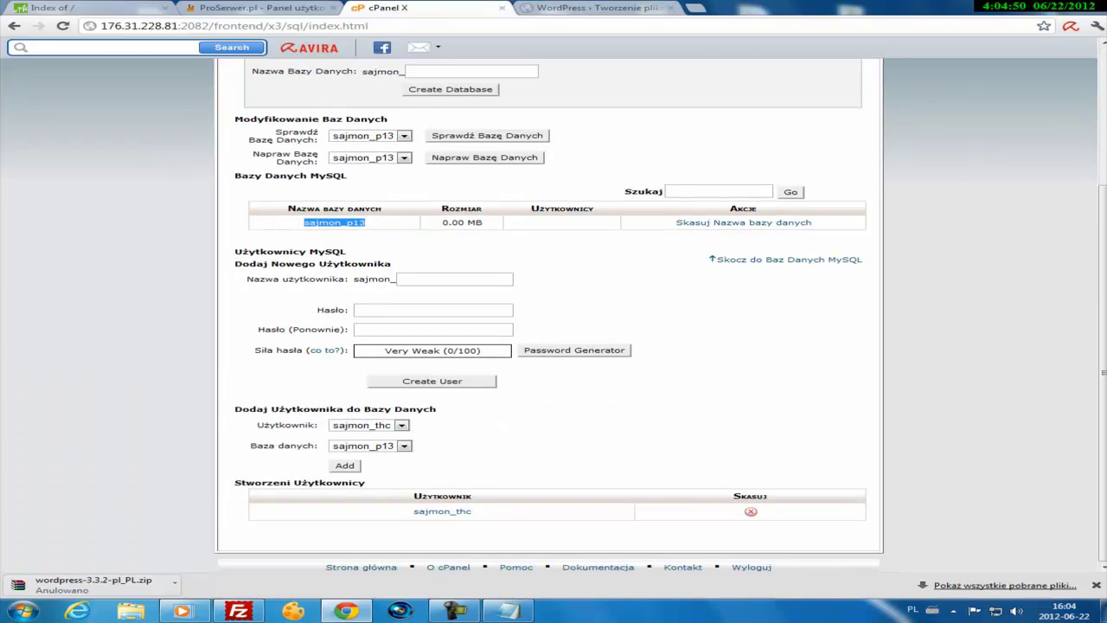
{"action": "left_click_drag", "start_coordinate": [474, 512], "coordinate": [414, 511]}
{"action": "right_click", "coordinate": [414, 512]}
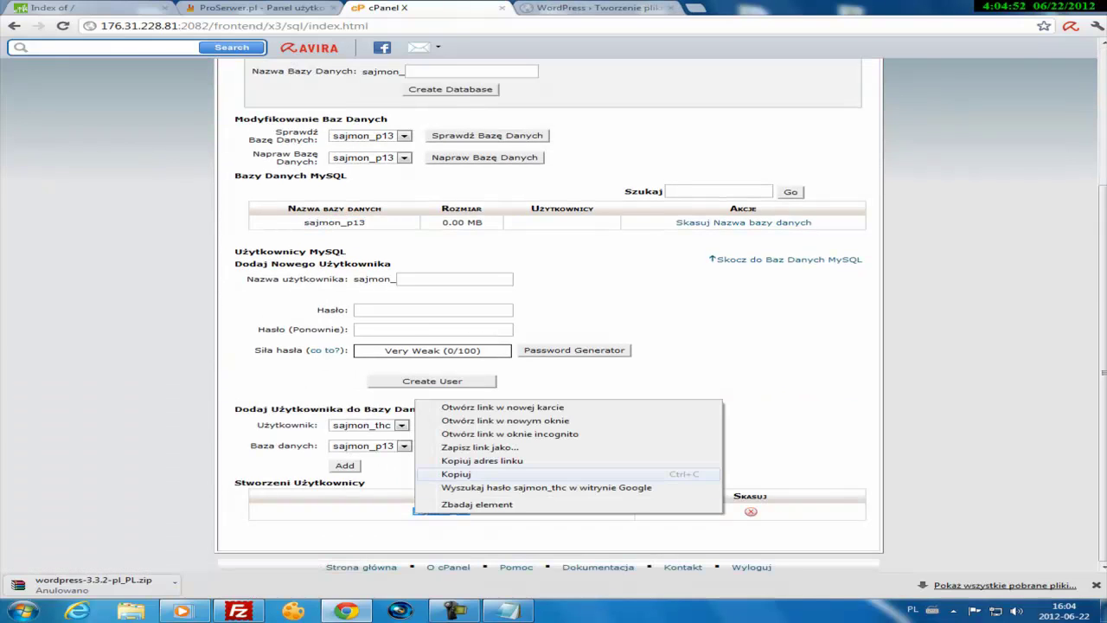
{"action": "left_click", "coordinate": [456, 474]}
{"action": "key", "text": "ctrl+Tab"}
{"action": "key", "text": "Tab"}
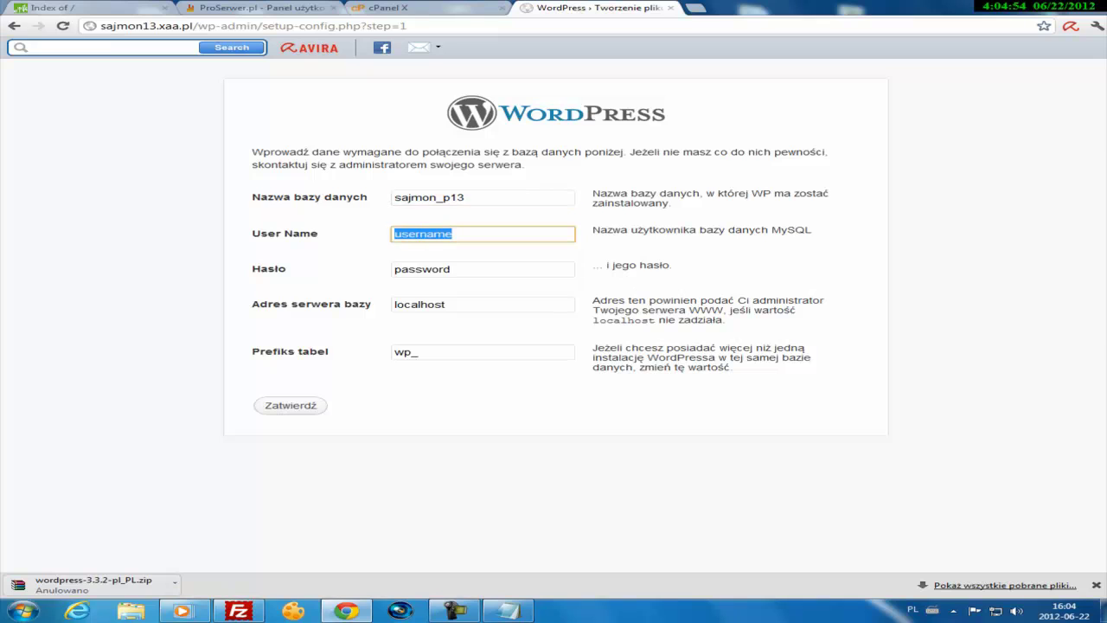
{"action": "right_click", "coordinate": [433, 236]}
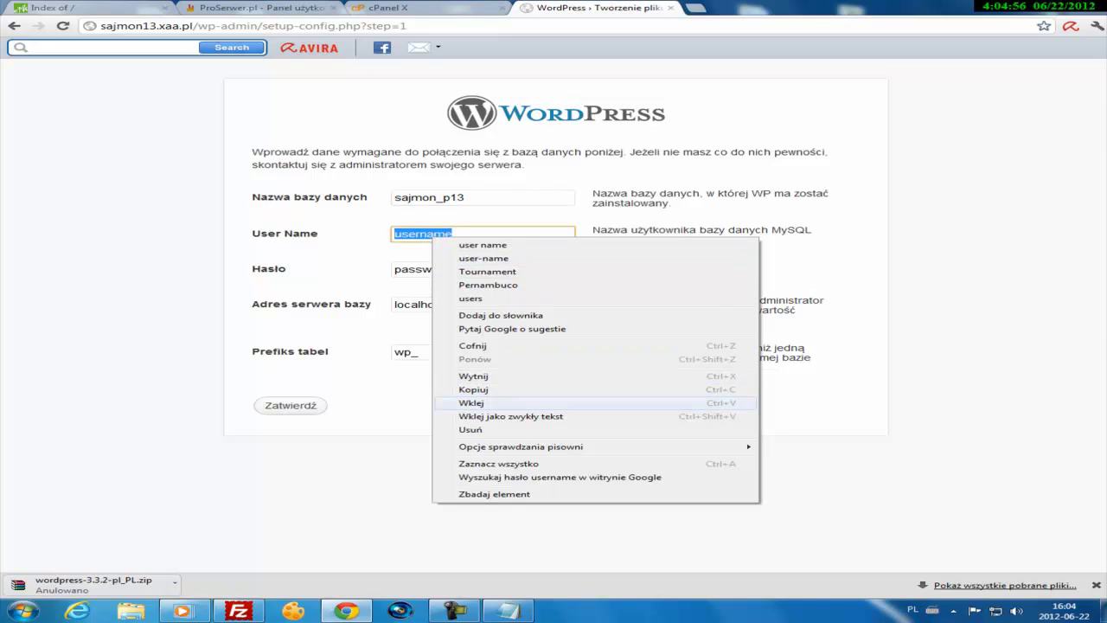
{"action": "left_click", "coordinate": [467, 400]}
- Enter the database user's password, submit the database details, and return to the form for another attempt
{"action": "key", "text": "Tab"}
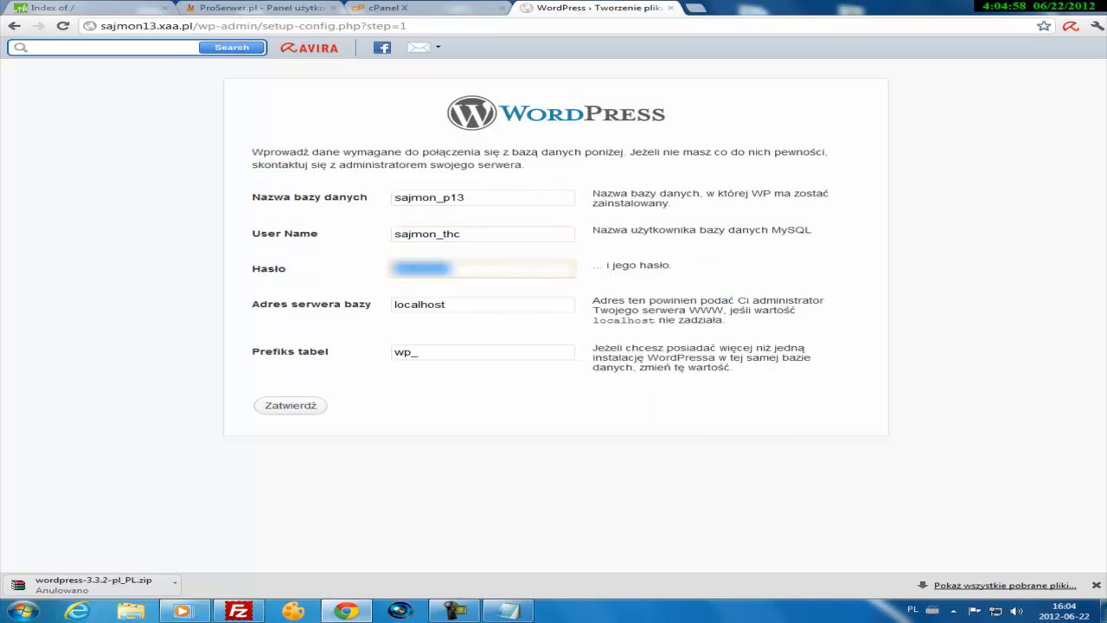
{"action": "type", "text": "************"}
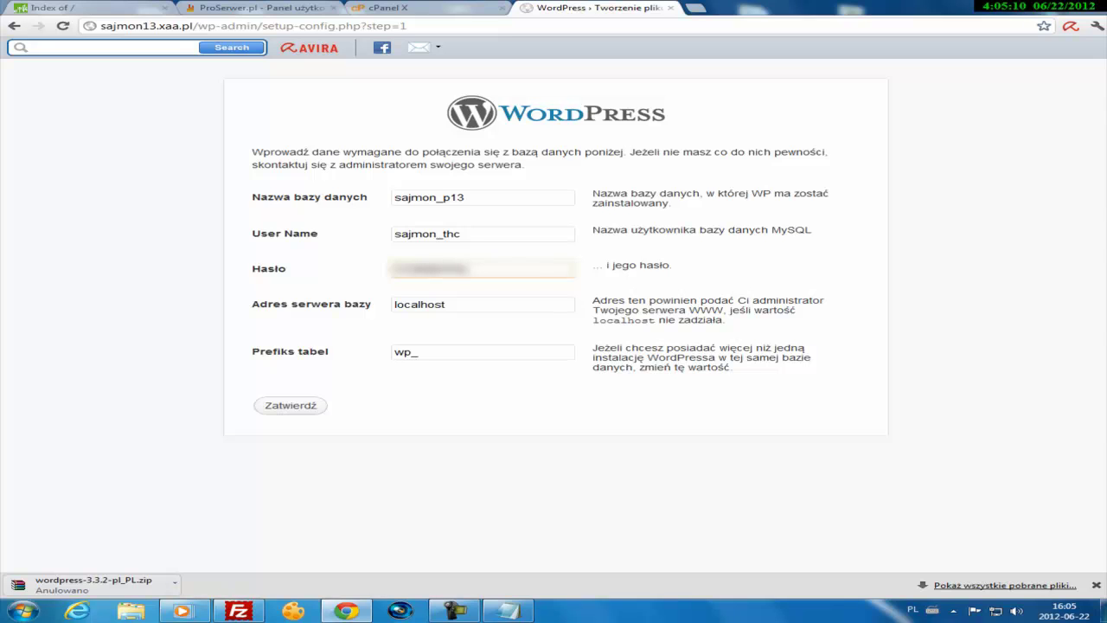
{"action": "left_click", "coordinate": [290, 405]}
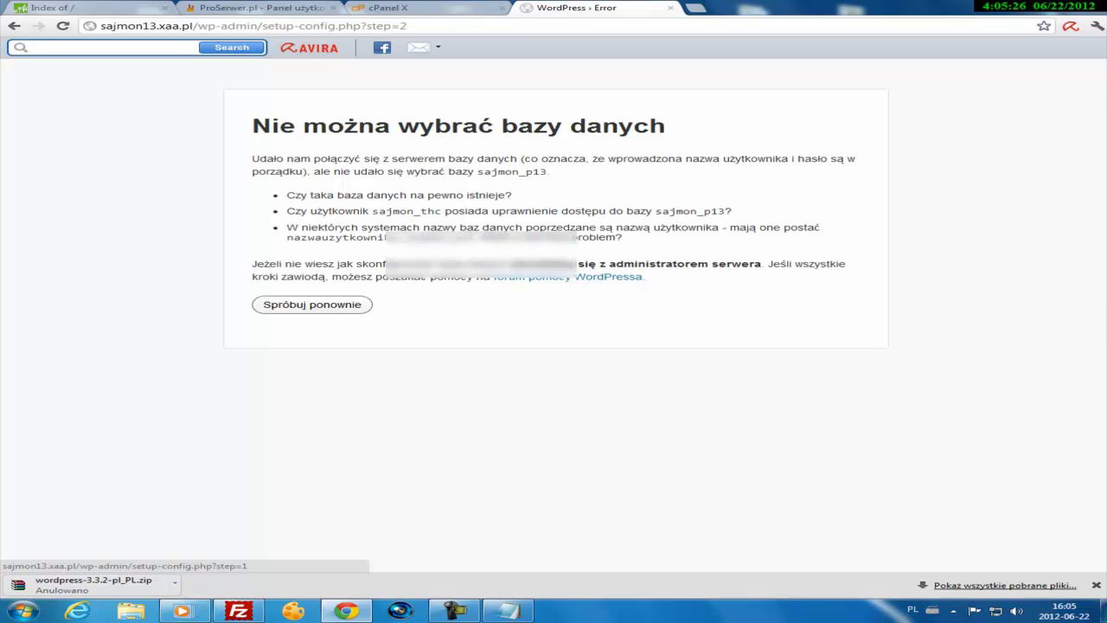
{"action": "left_click", "coordinate": [312, 304]}
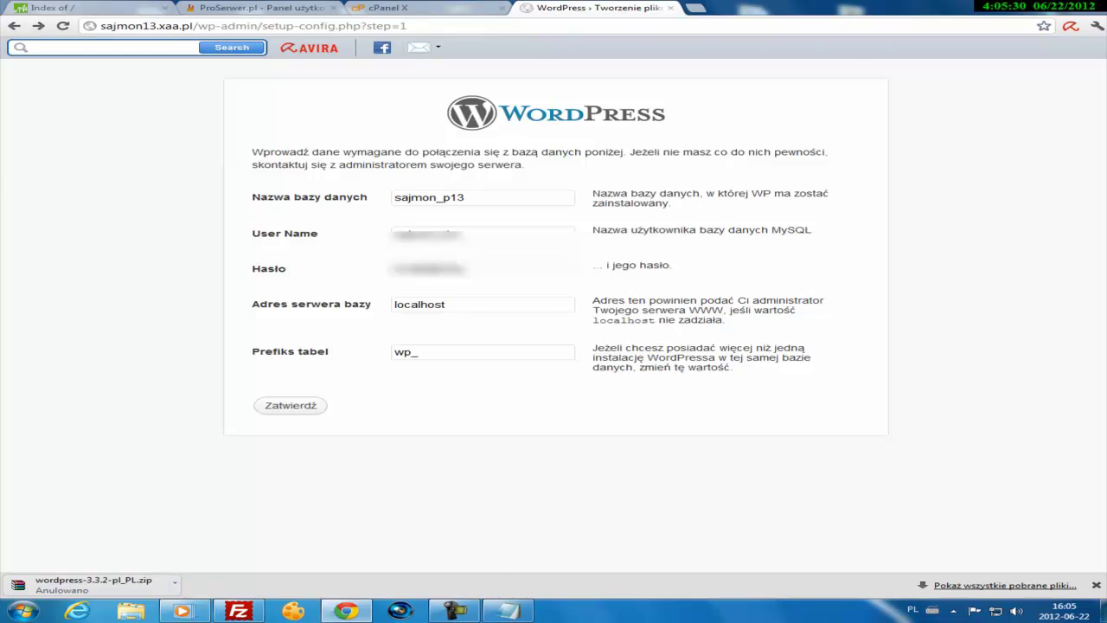
- Add the user sajmon_thc to the database sajmon_p13 in cPanel and grant it all privileges
{"action": "key", "text": "ctrl+shift+Tab"}
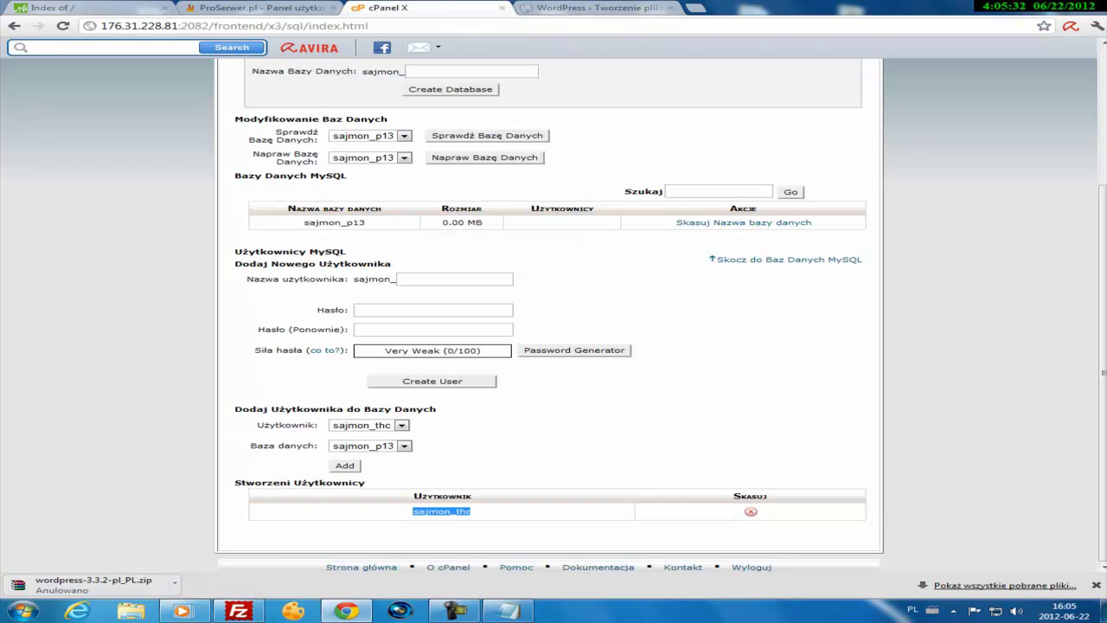
{"action": "scroll", "coordinate": [549, 311], "scroll_direction": "up", "scroll_amount": 3}
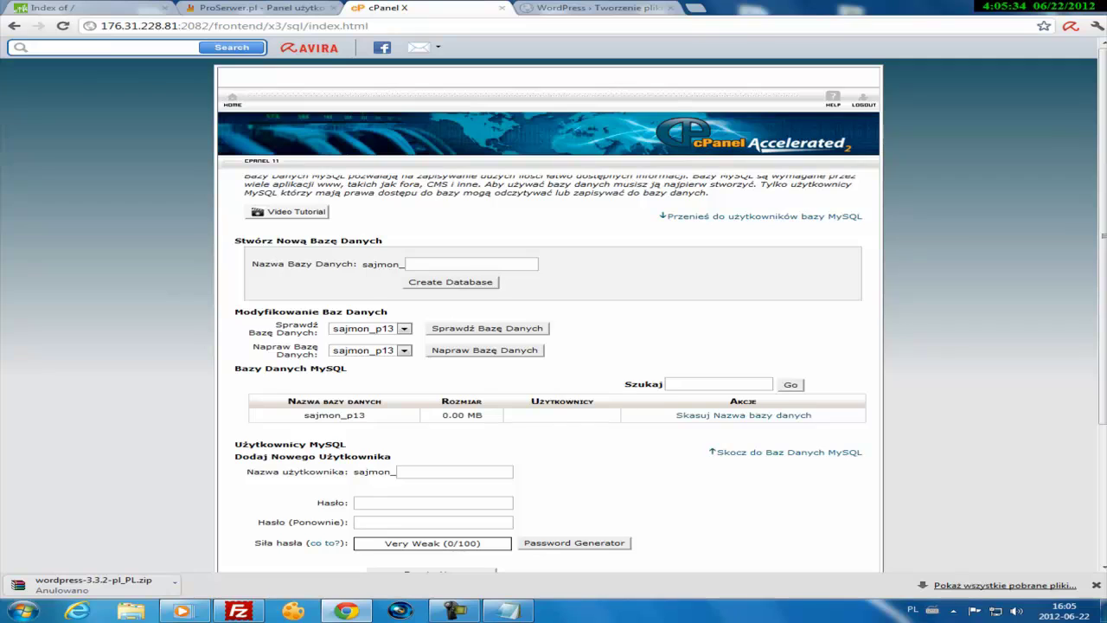
{"action": "scroll", "coordinate": [548, 312], "scroll_direction": "down", "scroll_amount": 3}
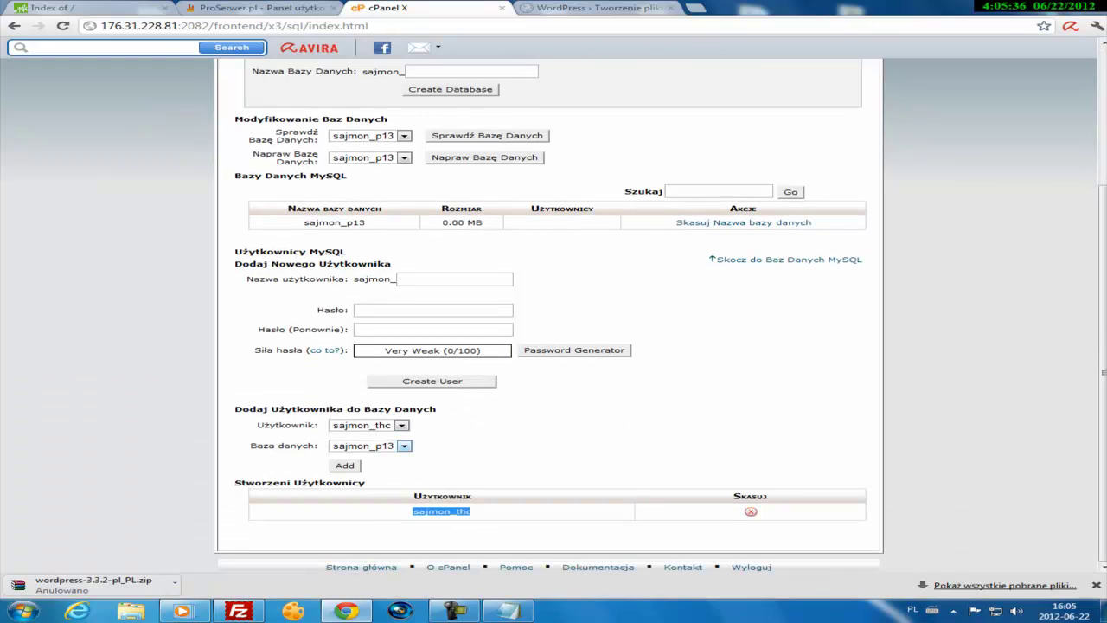
{"action": "left_click", "coordinate": [344, 465]}
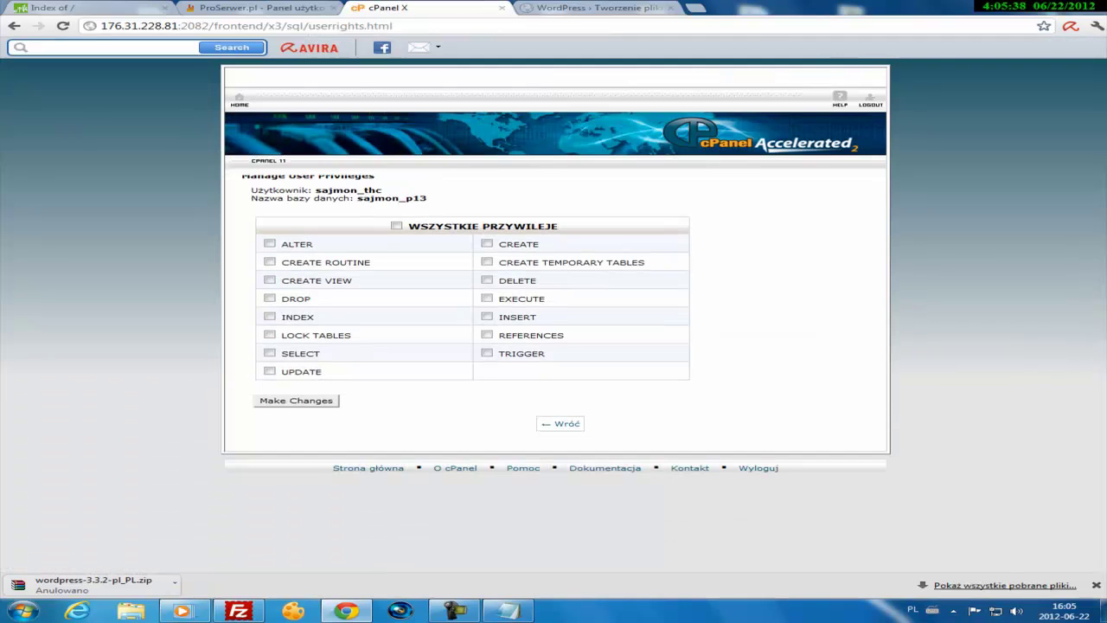
{"action": "left_click", "coordinate": [396, 226]}
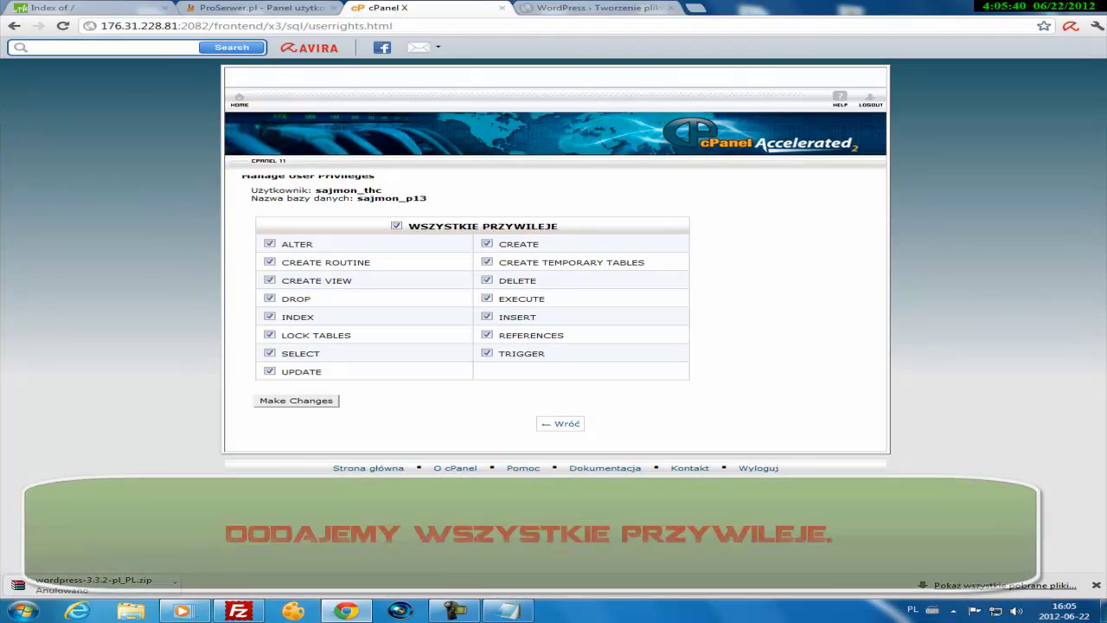
{"action": "left_click", "coordinate": [296, 400]}
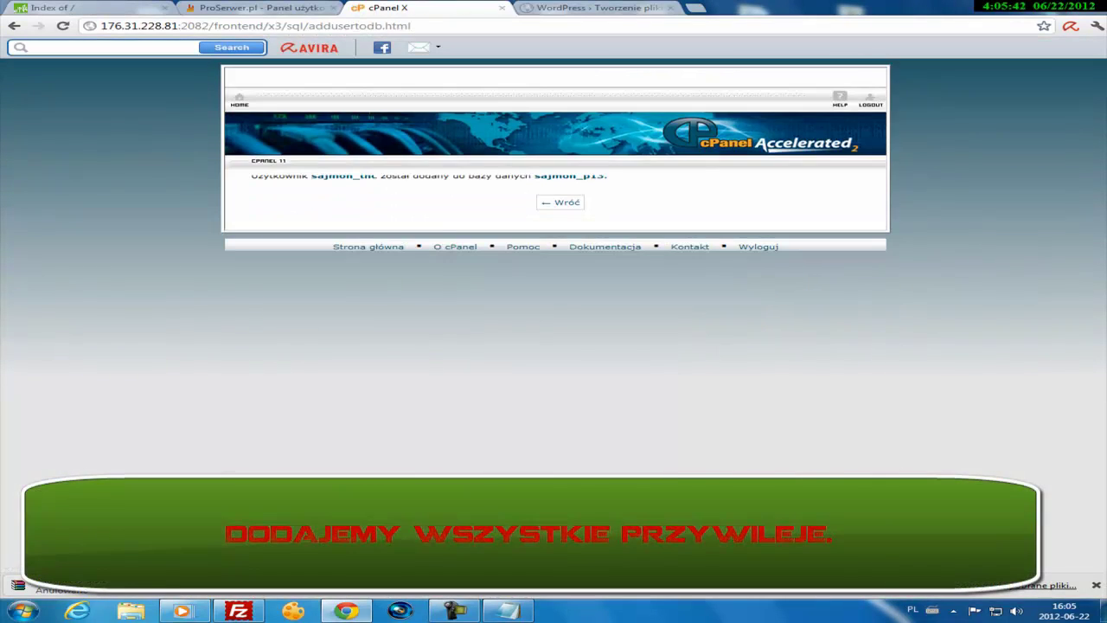
- Resubmit the database details in the WordPress setup form and launch the WordPress installation
{"action": "left_click", "coordinate": [595, 7]}
{"action": "left_click", "coordinate": [290, 406]}
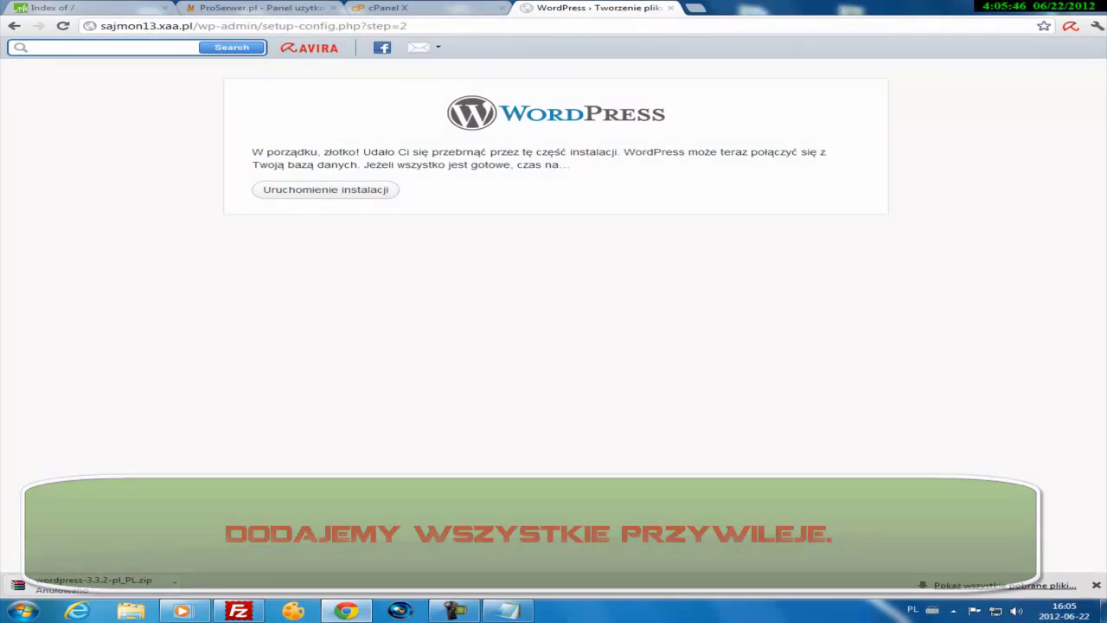
{"action": "left_click_drag", "start_coordinate": [251, 151], "coordinate": [571, 165]}
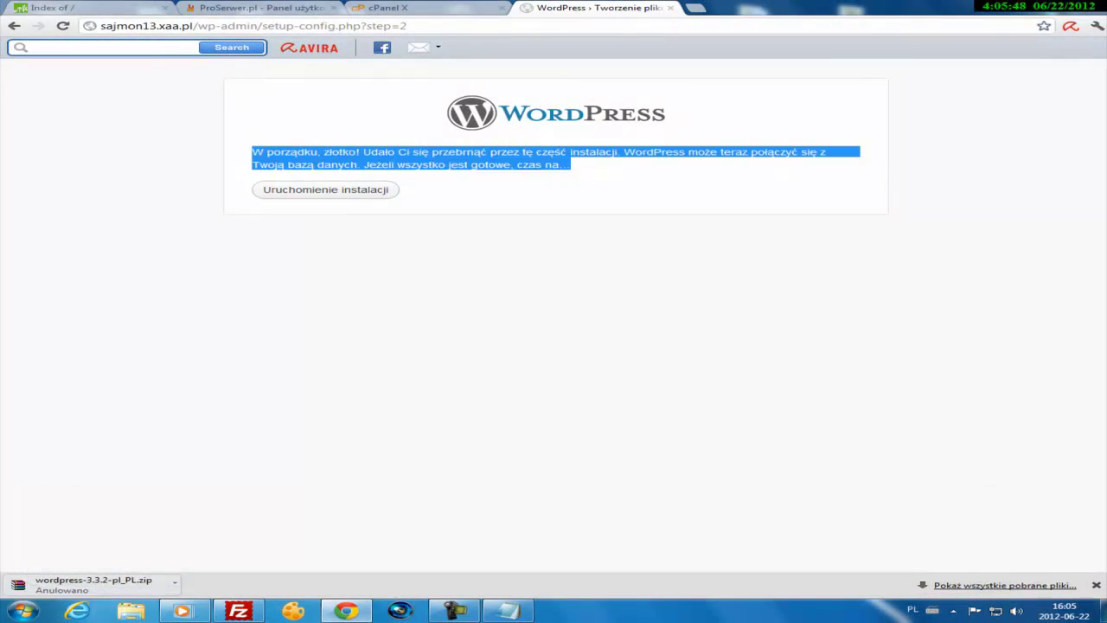
{"action": "left_click", "coordinate": [325, 190]}
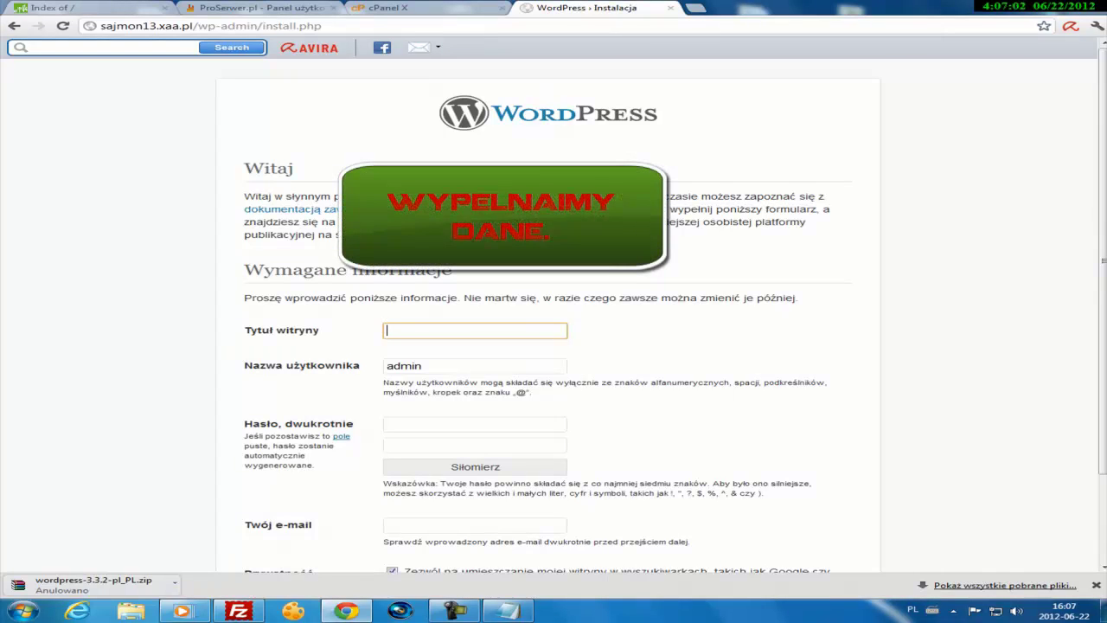
- Set the site title to SajmonP13™ and fill in both password fields for the admin account
{"action": "type", "text": "SajmonP13™"}
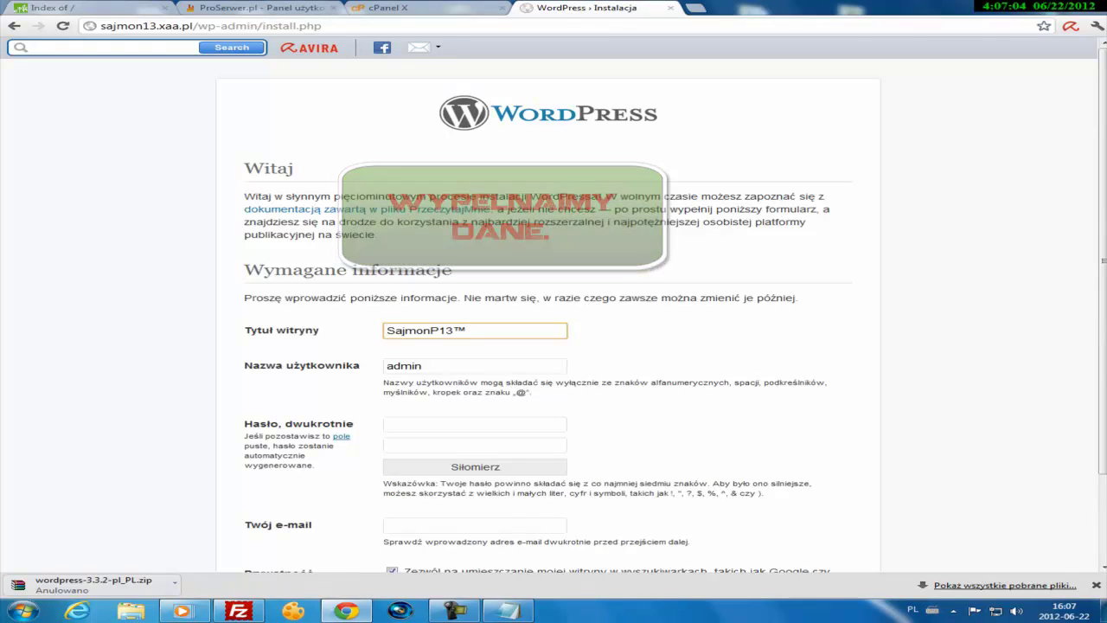
{"action": "left_click", "coordinate": [422, 366]}
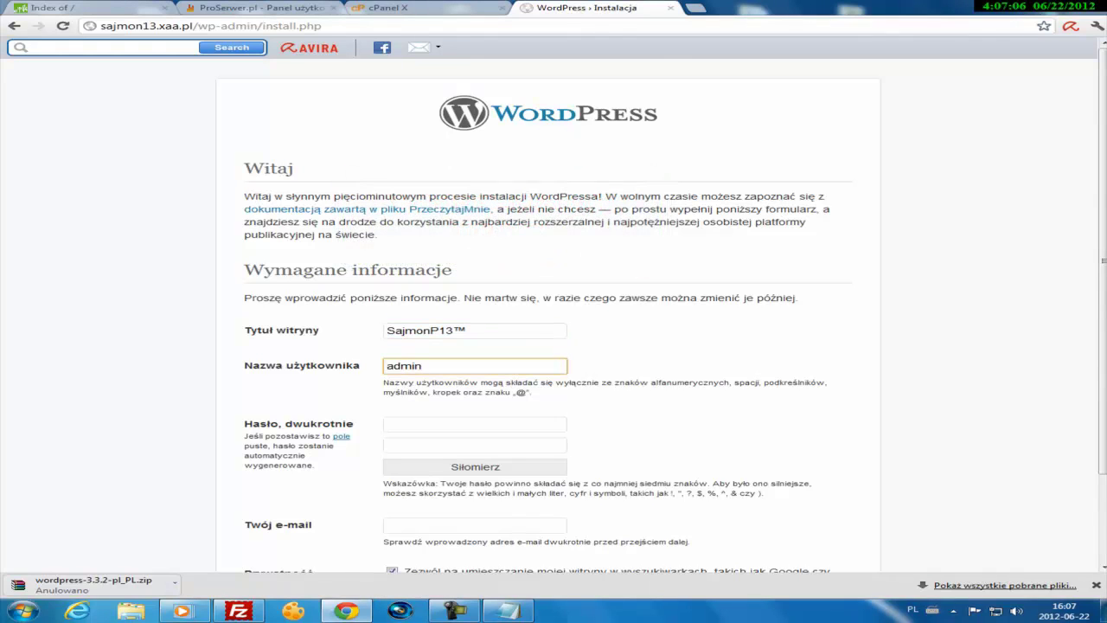
{"action": "left_click", "coordinate": [422, 424]}
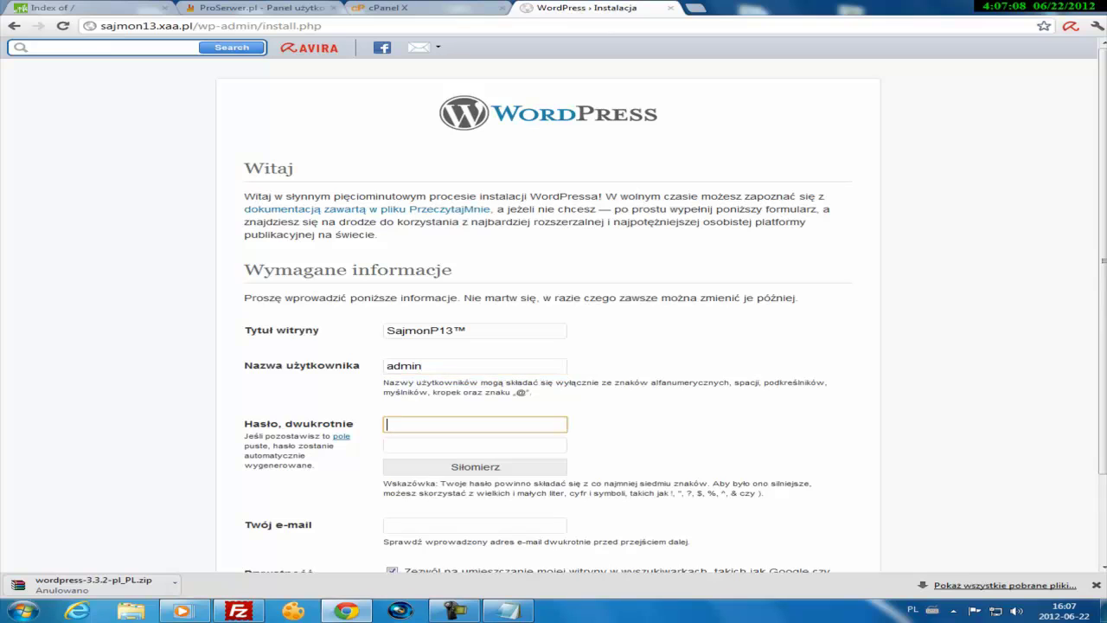
{"action": "type", "text": "••••••••••"}
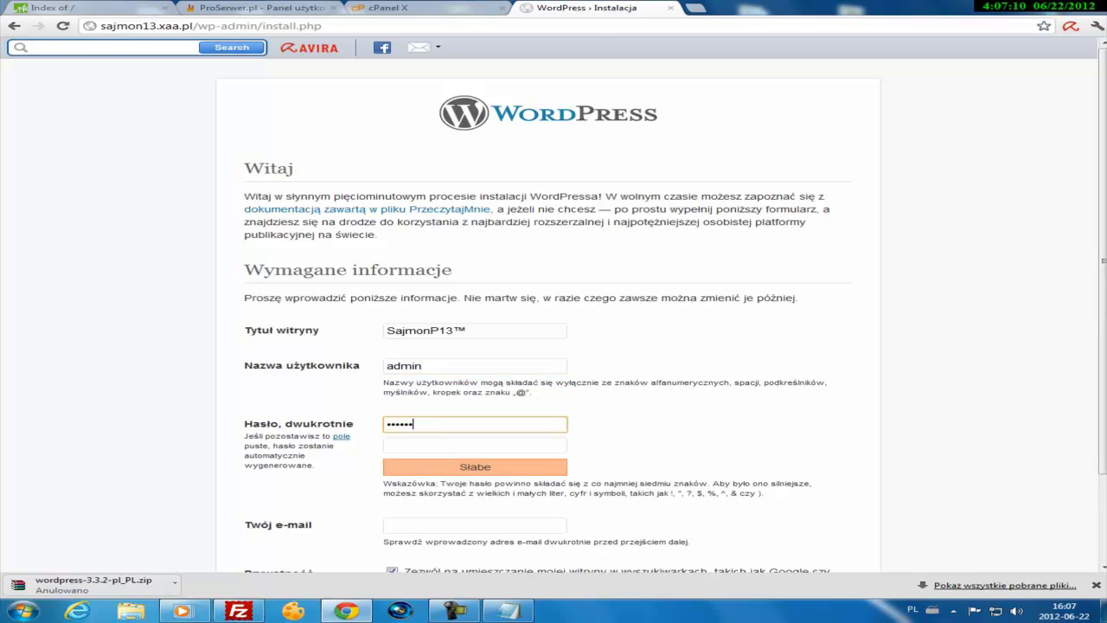
{"action": "key", "text": "Tab"}
{"action": "type", "text": "•••"}
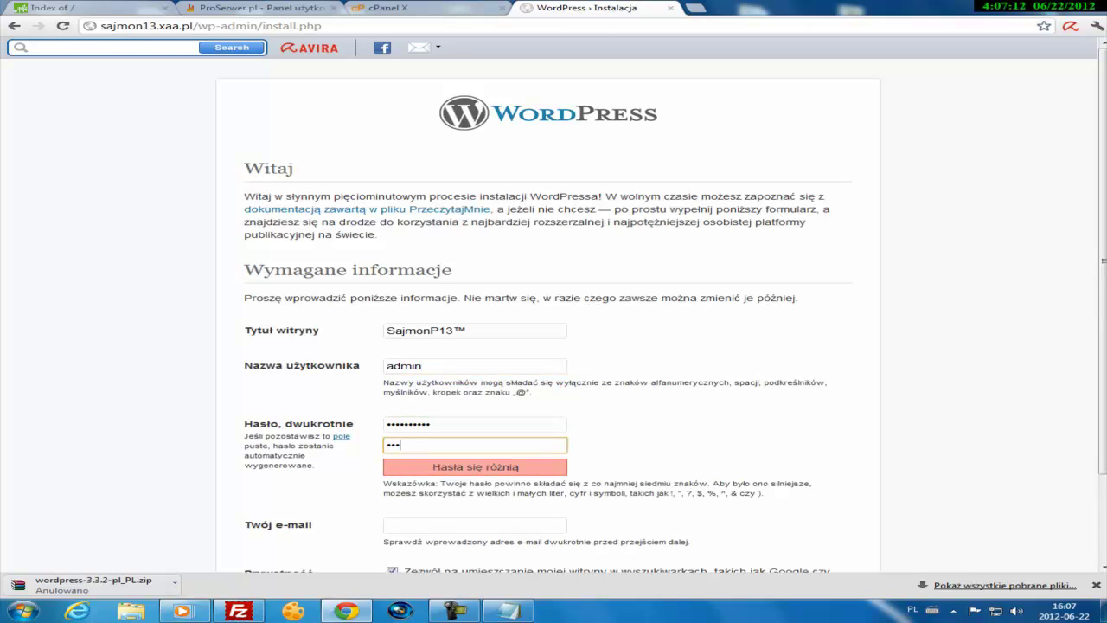
{"action": "key", "text": "BackSpace"}
{"action": "key", "text": "BackSpace"}
{"action": "key", "text": "BackSpace"}
{"action": "key", "text": "BackSpace"}
{"action": "key", "text": "BackSpace"}
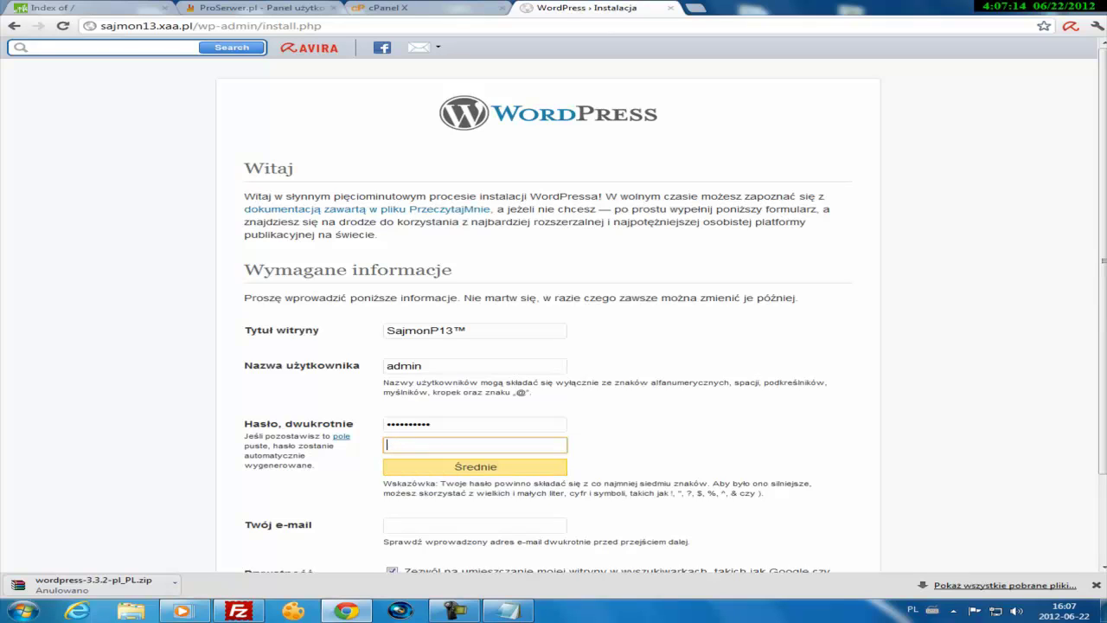
{"action": "type", "text": "••••••••"}
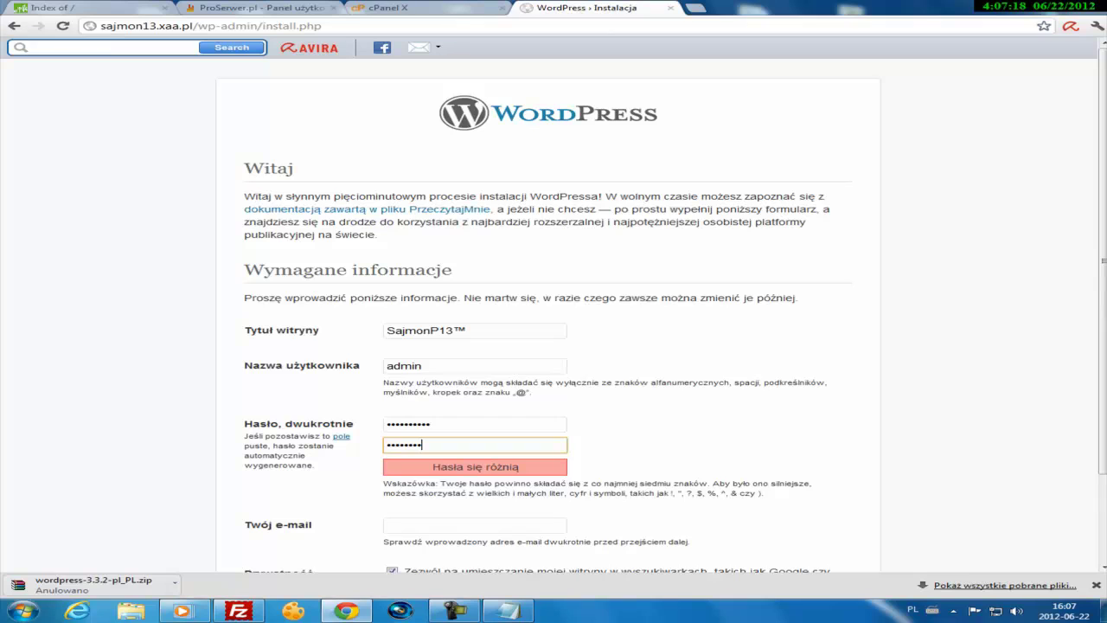
- Re-enter the admin account's password in the first password field and select the repeat entry for replacement
{"action": "left_click", "coordinate": [433, 424]}
{"action": "key", "text": "ctrl+a"}
{"action": "type", "text": "•••"}
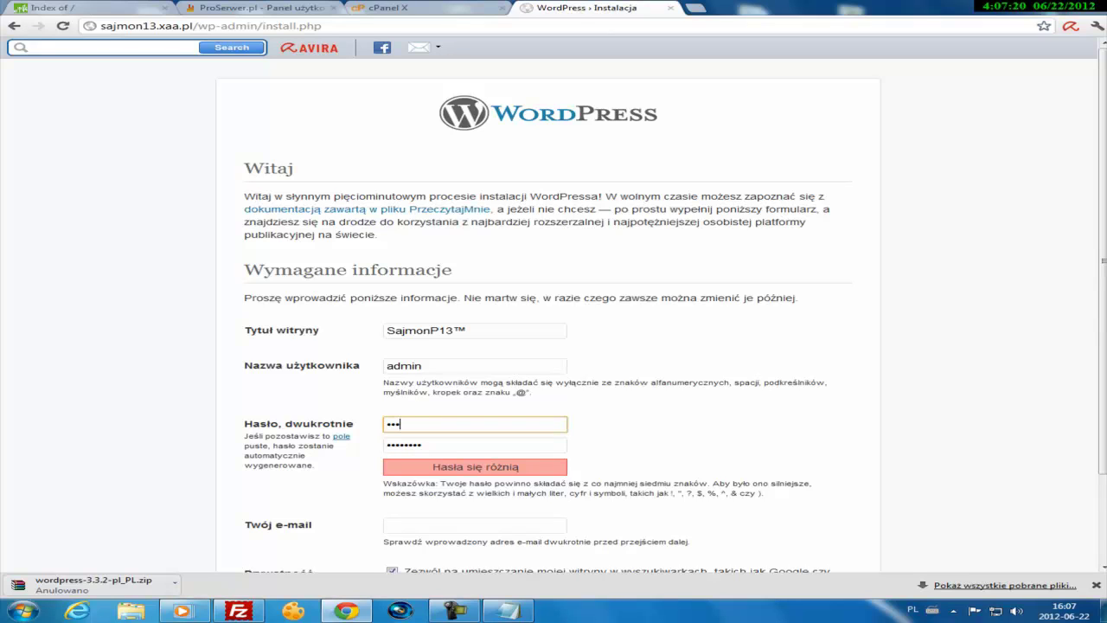
{"action": "type", "text": "•••••"}
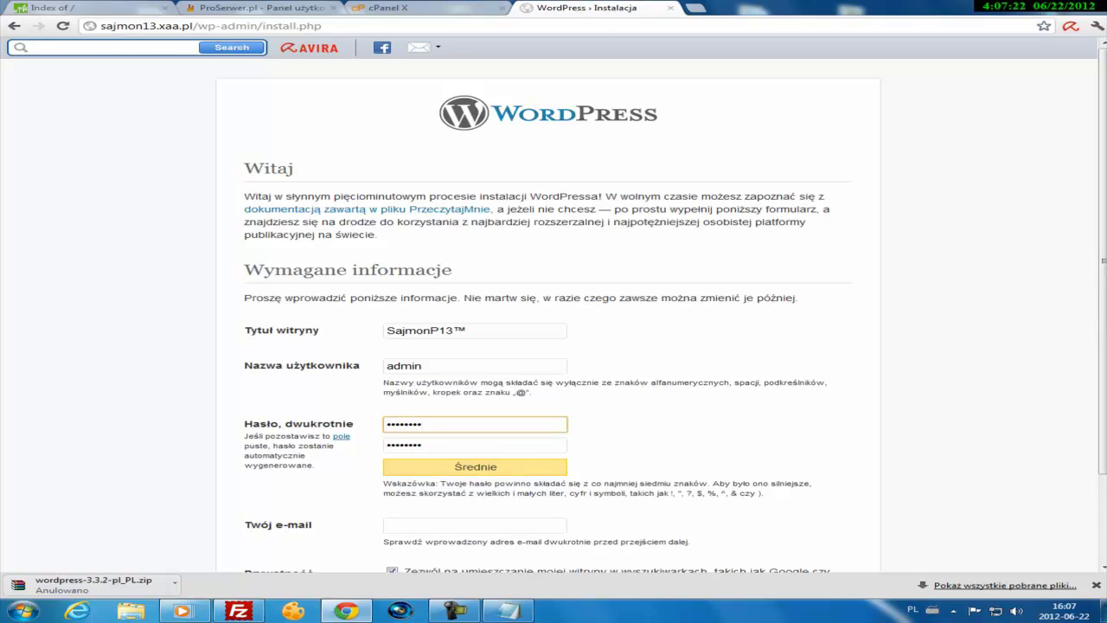
{"action": "key", "text": "ctrl+a"}
{"action": "type", "text": "•••"}
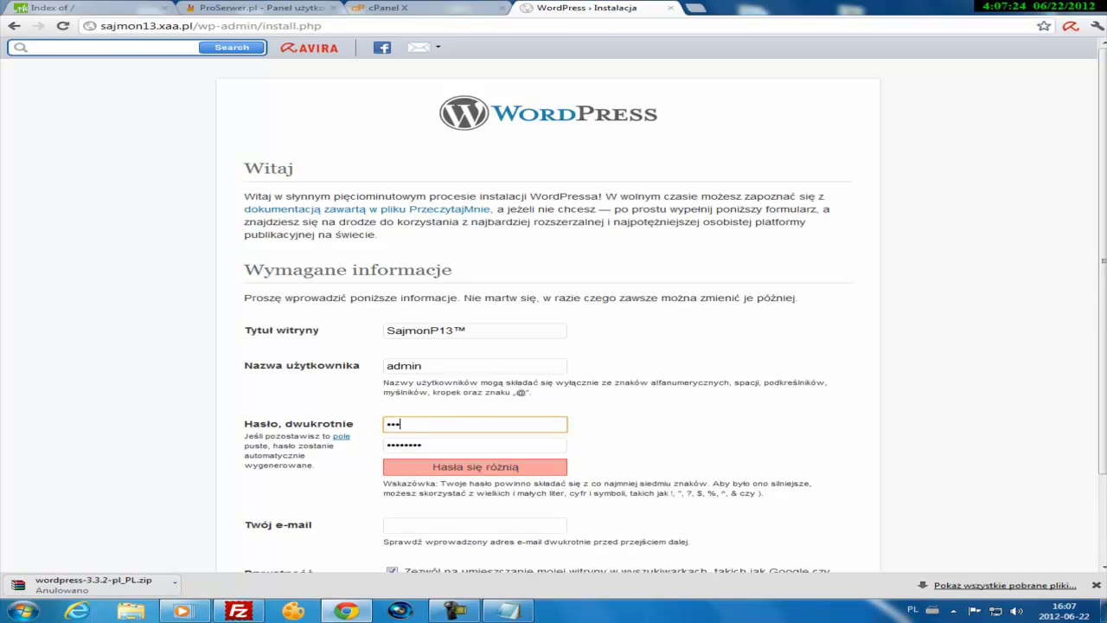
{"action": "type", "text": "•••••••"}
{"action": "key", "text": "Tab"}
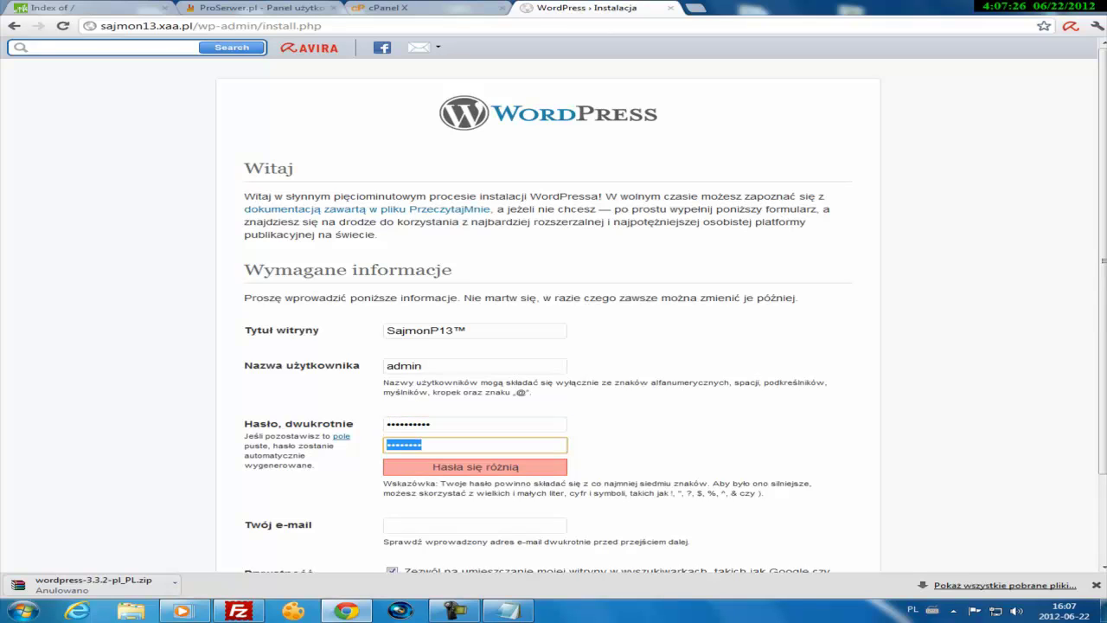